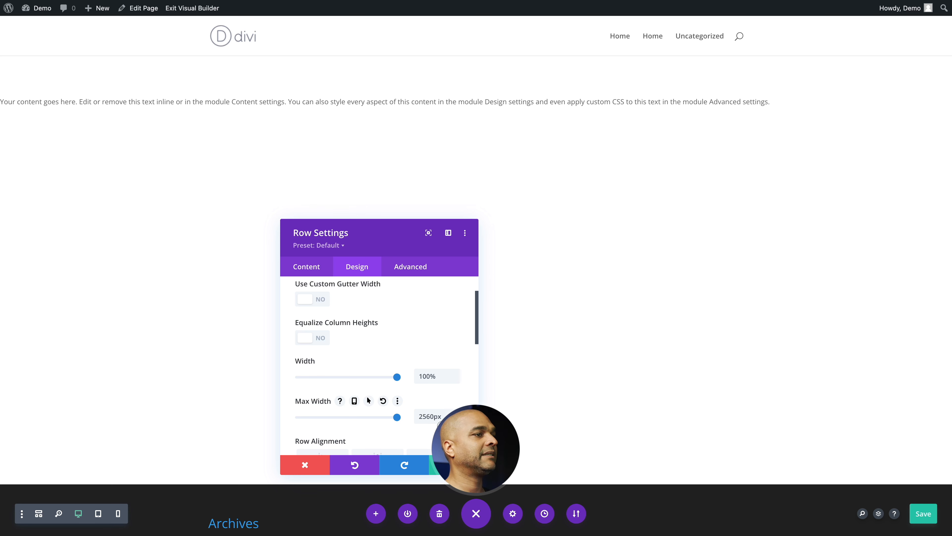
- Set the row's maximum width to 100% and save the row settings
{"action": "type", "text": "100%"}
{"action": "scroll", "coordinate": [426, 418], "scroll_direction": "down", "scroll_amount": 3}
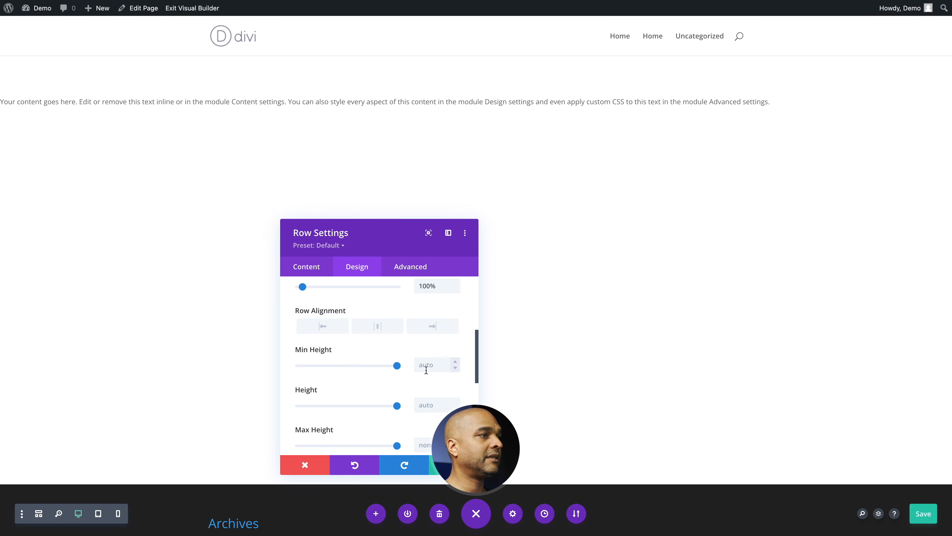
{"action": "scroll", "coordinate": [375, 390], "scroll_direction": "up", "scroll_amount": 2}
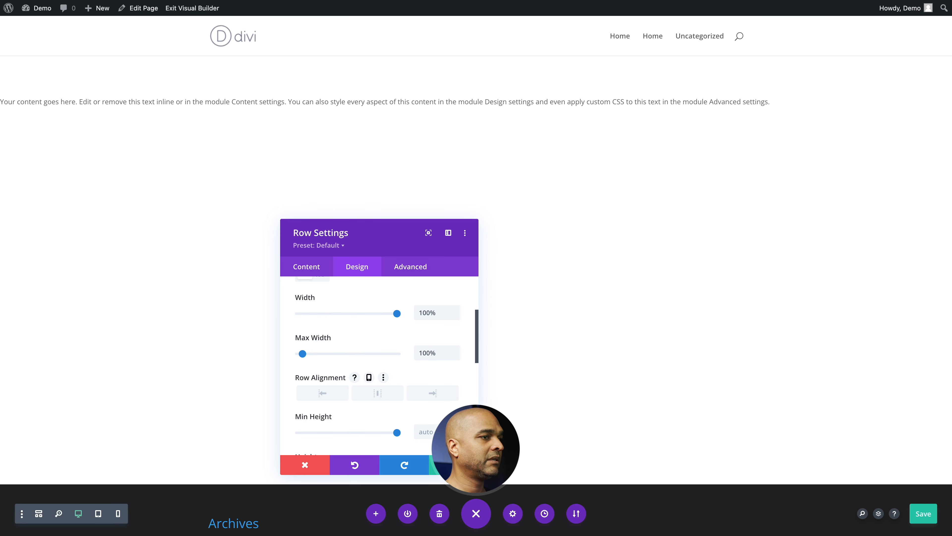
{"action": "left_click", "coordinate": [453, 464]}
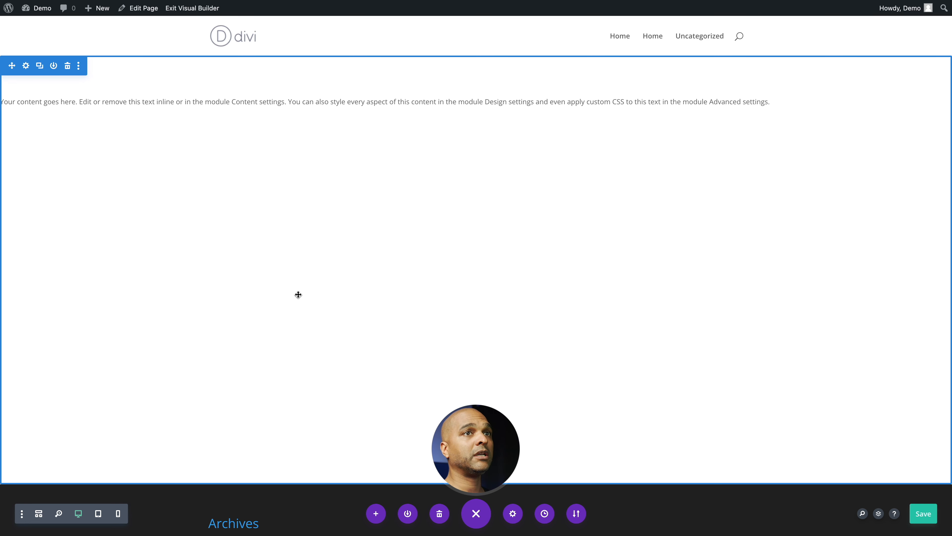
- Give the section the background image gbi-08.webp from the media library and save the section settings
{"action": "left_click", "coordinate": [26, 65]}
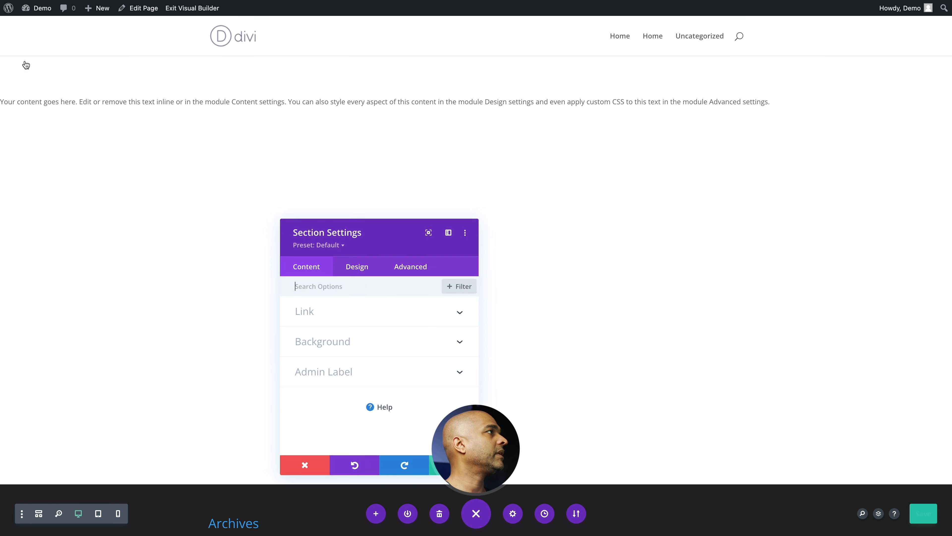
{"action": "left_click", "coordinate": [362, 268]}
{"action": "scroll", "coordinate": [333, 325], "scroll_direction": "down", "scroll_amount": 5}
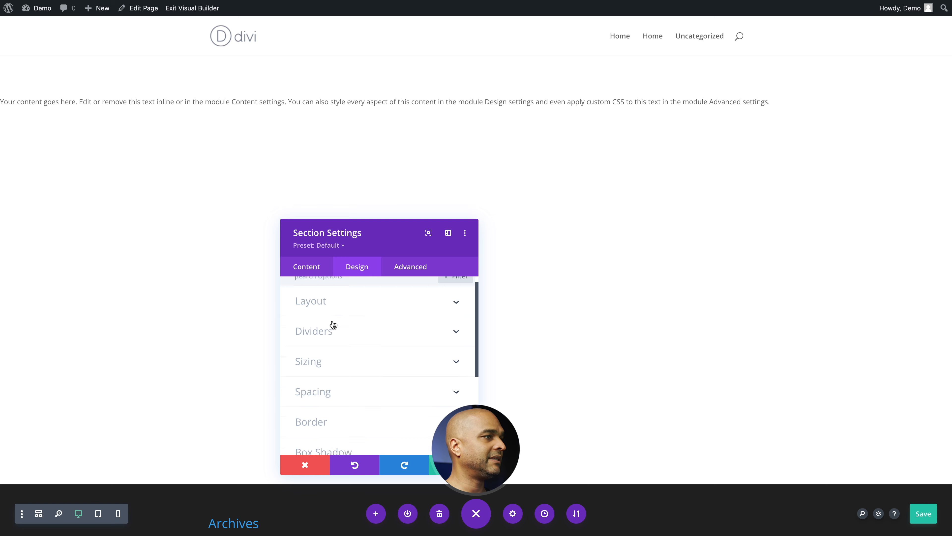
{"action": "scroll", "coordinate": [333, 325], "scroll_direction": "up", "scroll_amount": 5}
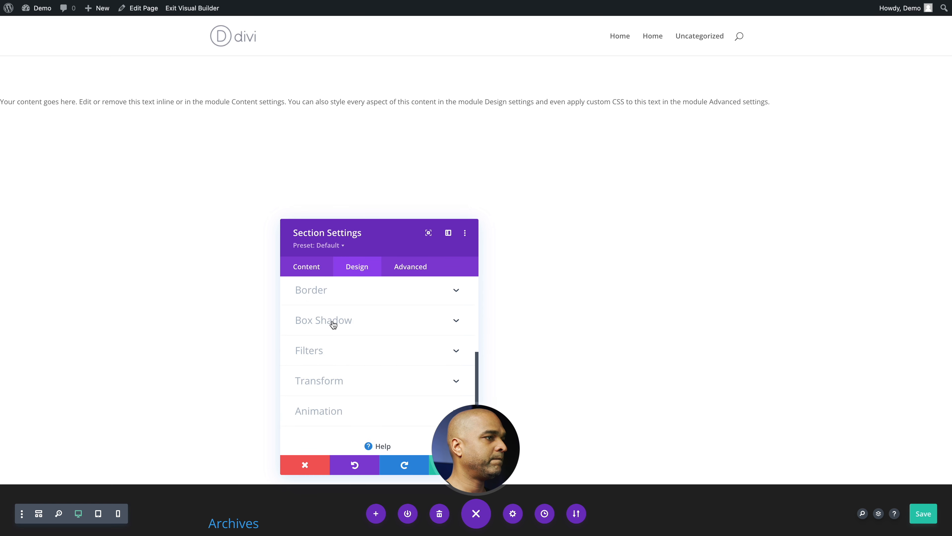
{"action": "left_click", "coordinate": [311, 277]}
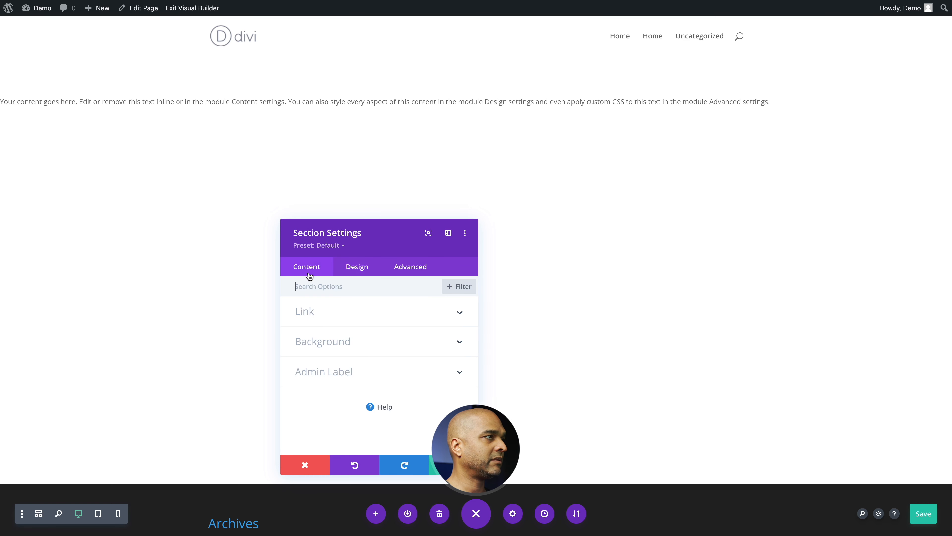
{"action": "left_click", "coordinate": [316, 349]}
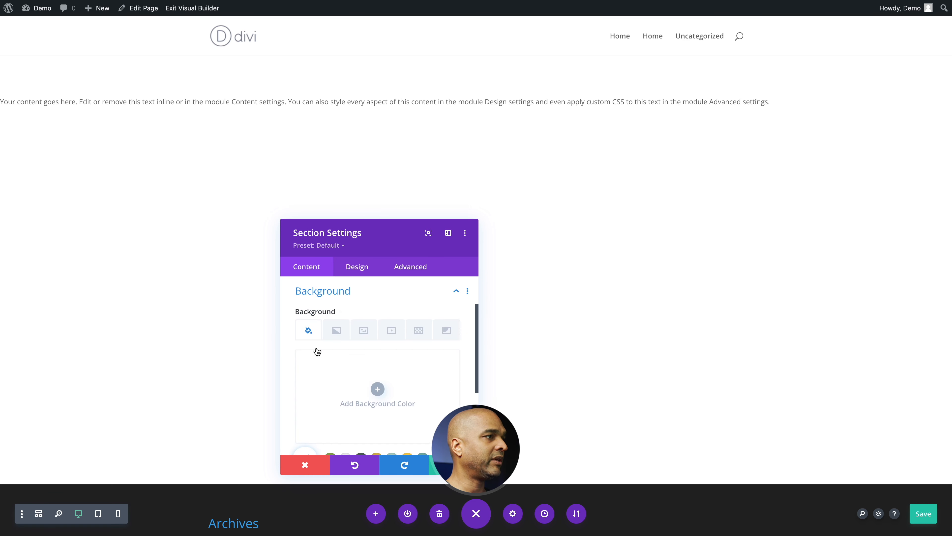
{"action": "left_click", "coordinate": [364, 331]}
{"action": "left_click", "coordinate": [377, 389]}
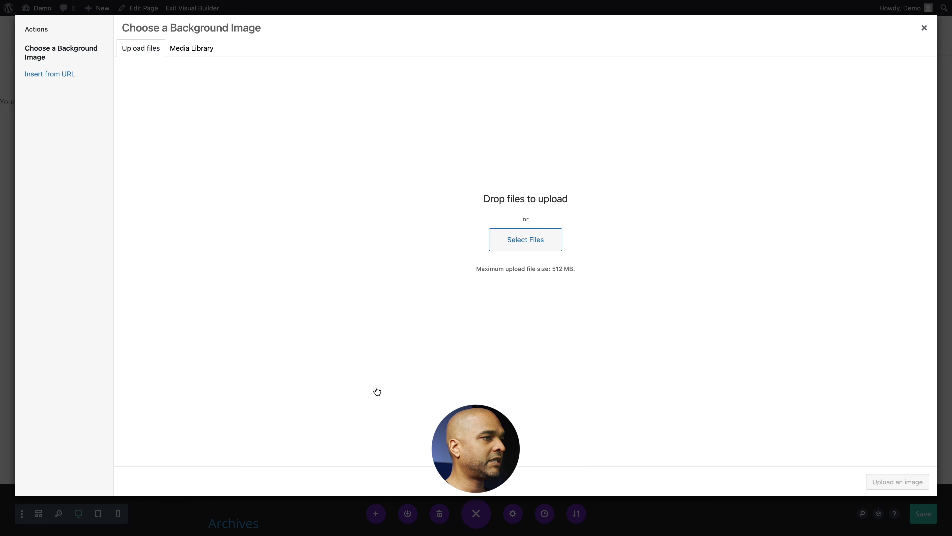
{"action": "left_click", "coordinate": [189, 51]}
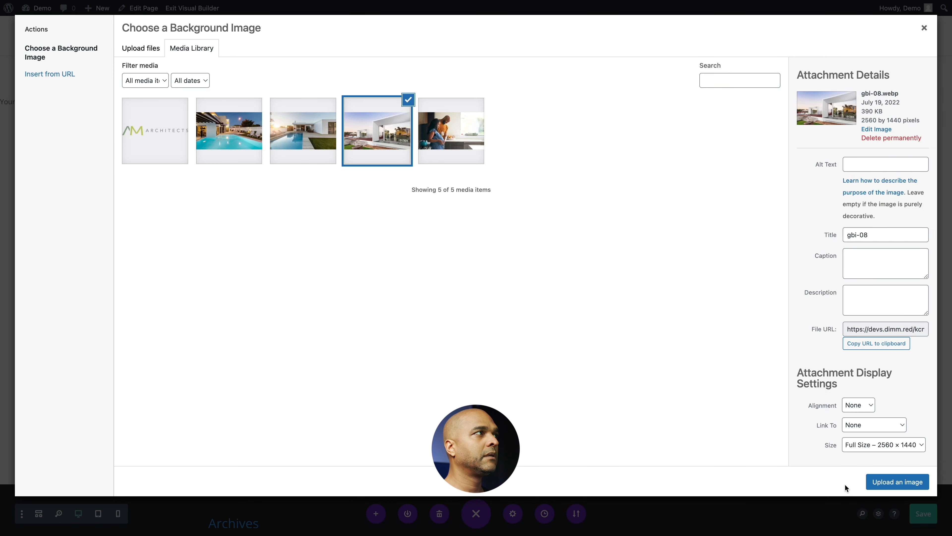
{"action": "left_click", "coordinate": [894, 481]}
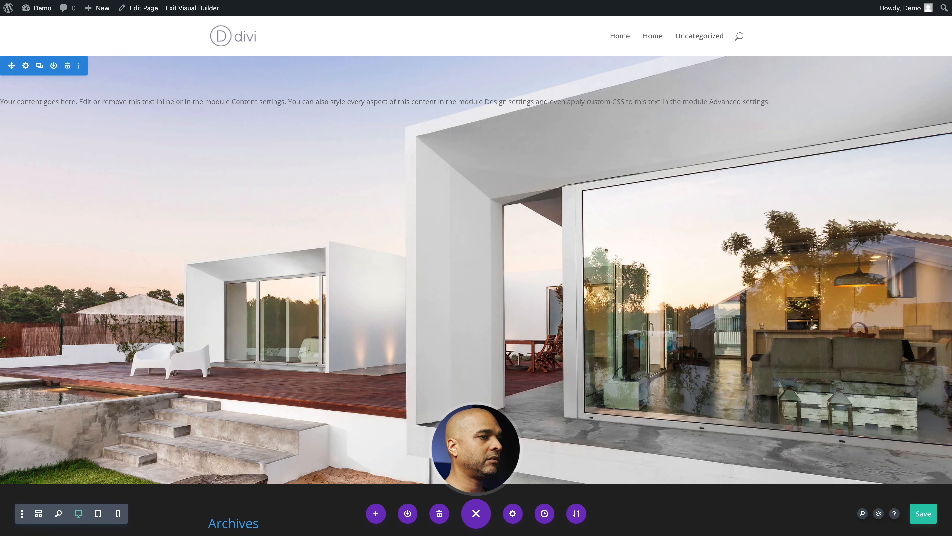
{"action": "scroll", "coordinate": [396, 389], "scroll_direction": "down", "scroll_amount": 4}
{"action": "scroll", "coordinate": [396, 390], "scroll_direction": "up", "scroll_amount": 4}
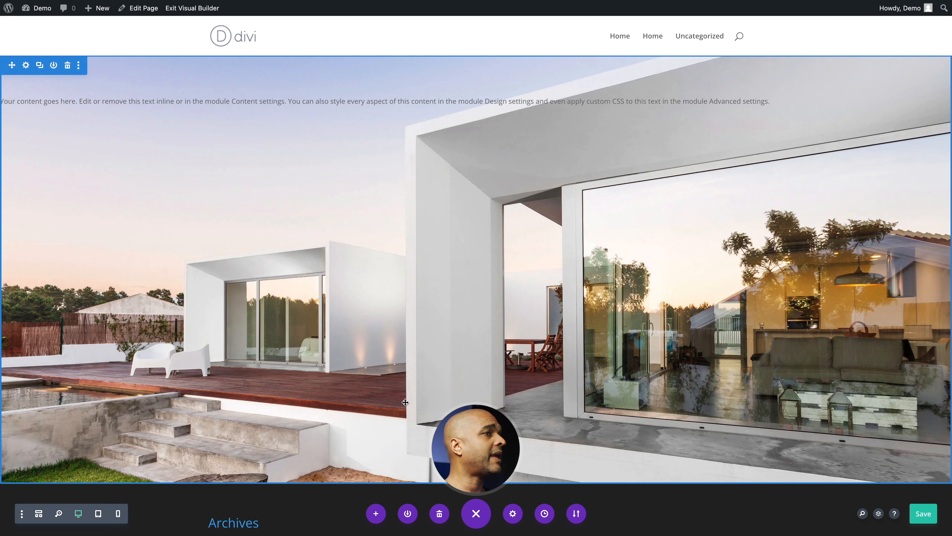
{"action": "mouse_move", "coordinate": [409, 100]}
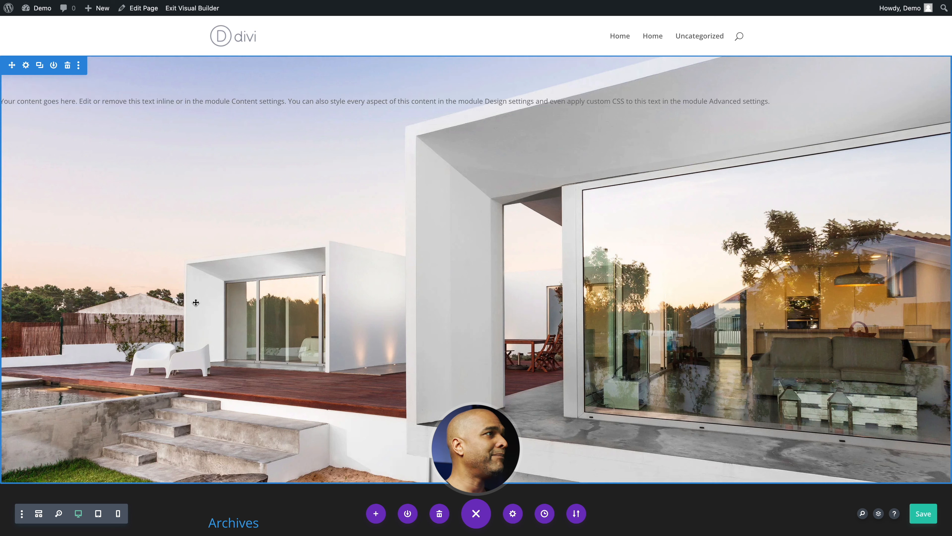
{"action": "left_click", "coordinate": [26, 64]}
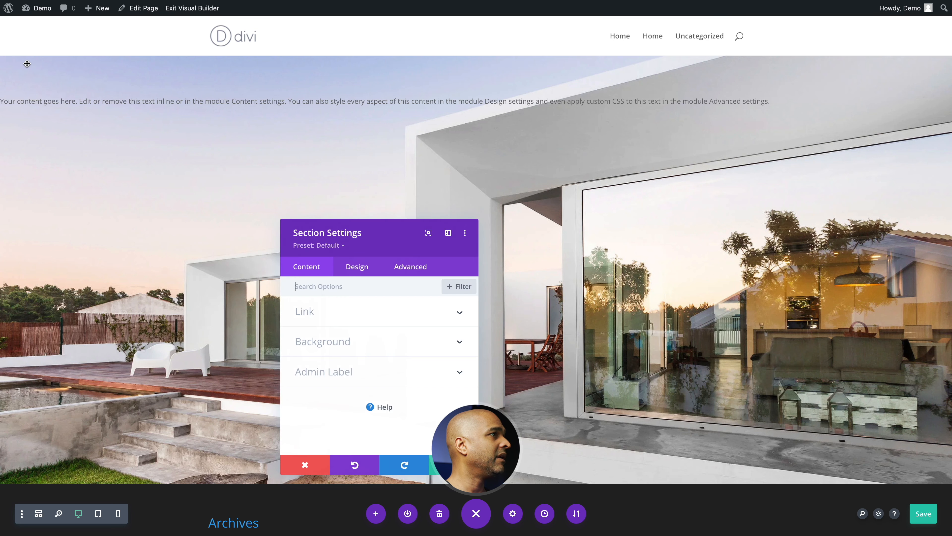
{"action": "left_click", "coordinate": [368, 271]}
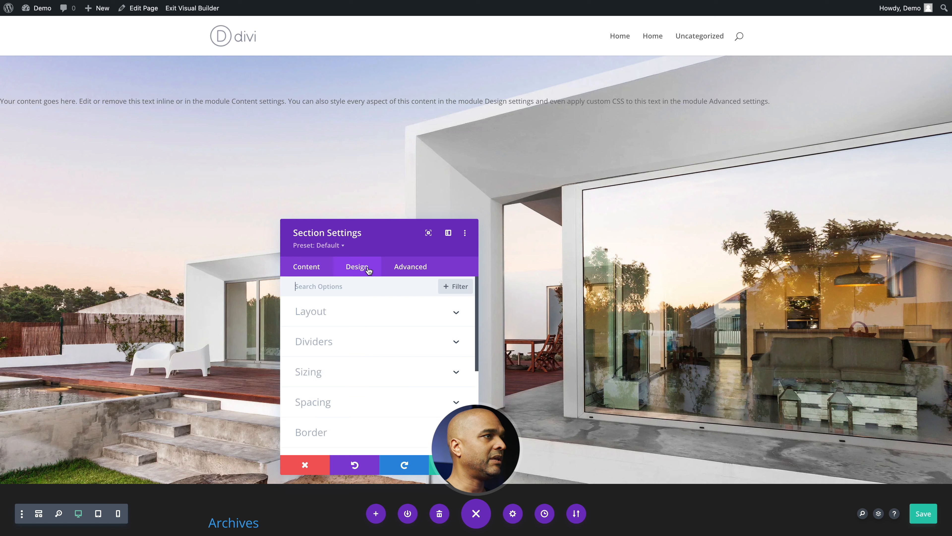
{"action": "left_click", "coordinate": [305, 465]}
- Fill the row's background with the saved green colour and save the row settings
{"action": "left_click", "coordinate": [28, 95]}
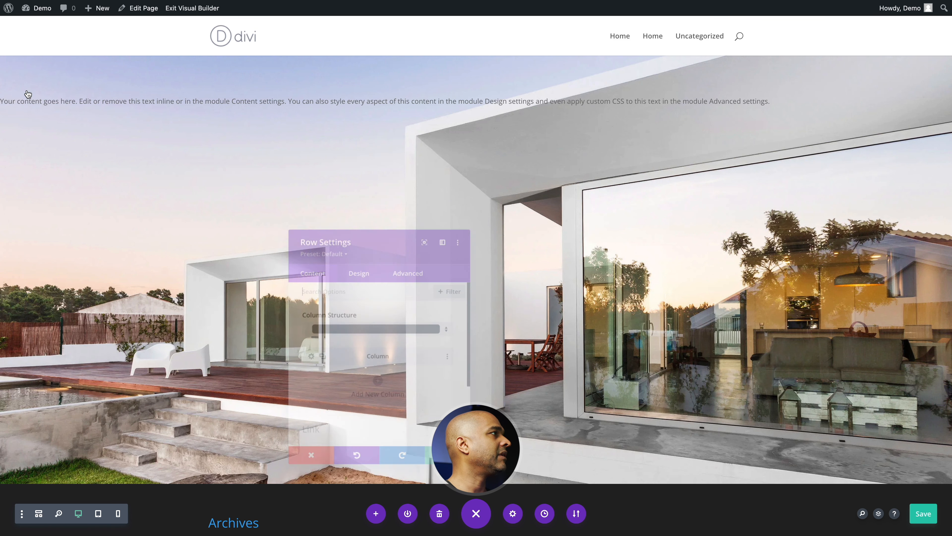
{"action": "left_click", "coordinate": [343, 266]}
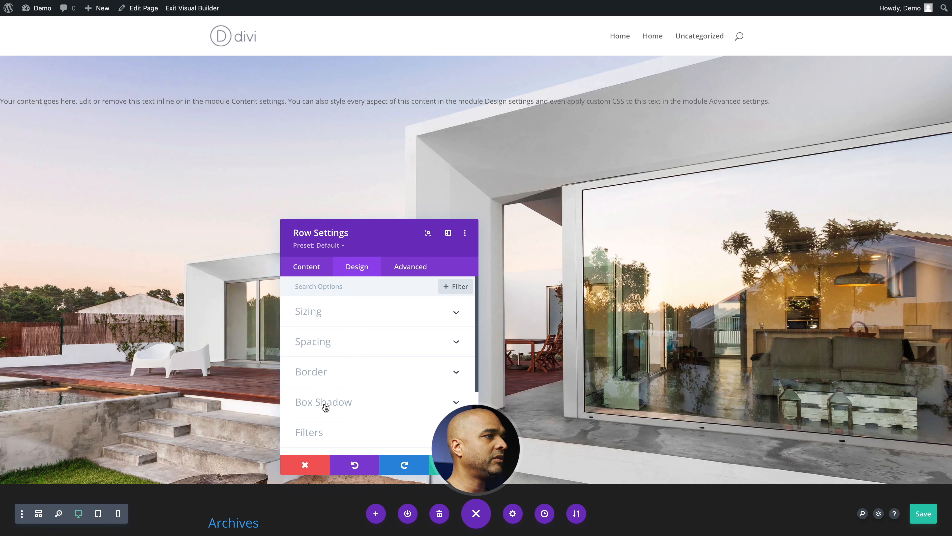
{"action": "scroll", "coordinate": [325, 408], "scroll_direction": "down", "scroll_amount": 3}
{"action": "scroll", "coordinate": [323, 377], "scroll_direction": "up", "scroll_amount": 3}
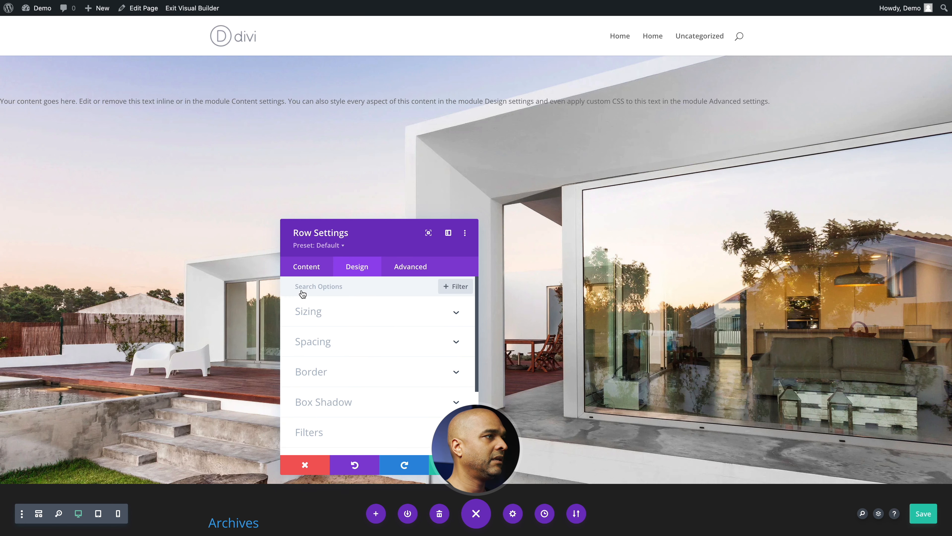
{"action": "left_click", "coordinate": [303, 269]}
{"action": "scroll", "coordinate": [326, 389], "scroll_direction": "down", "scroll_amount": 5}
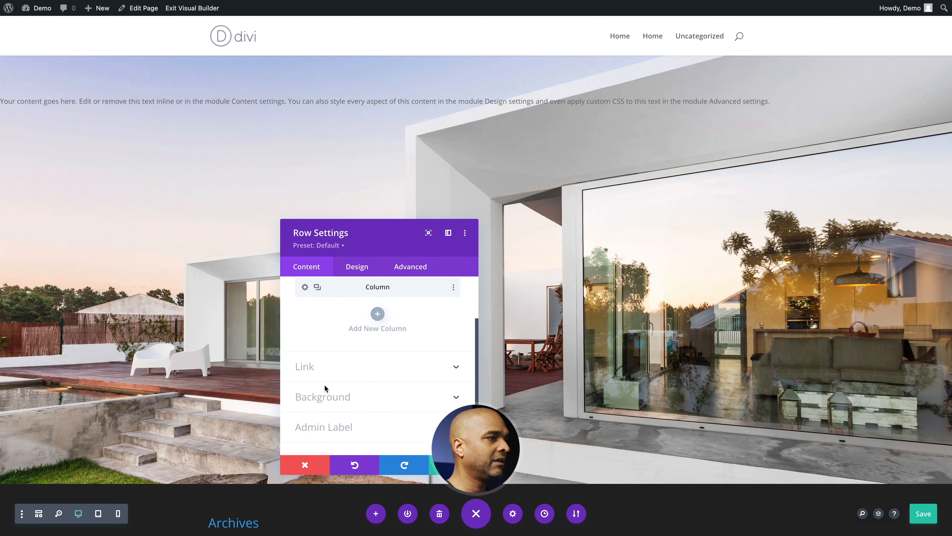
{"action": "left_click", "coordinate": [324, 379]}
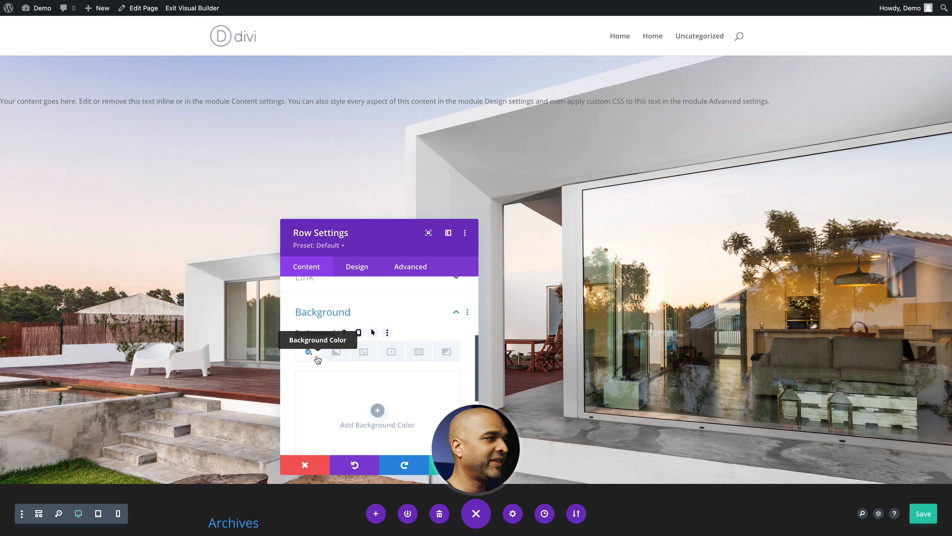
{"action": "left_click", "coordinate": [377, 411]}
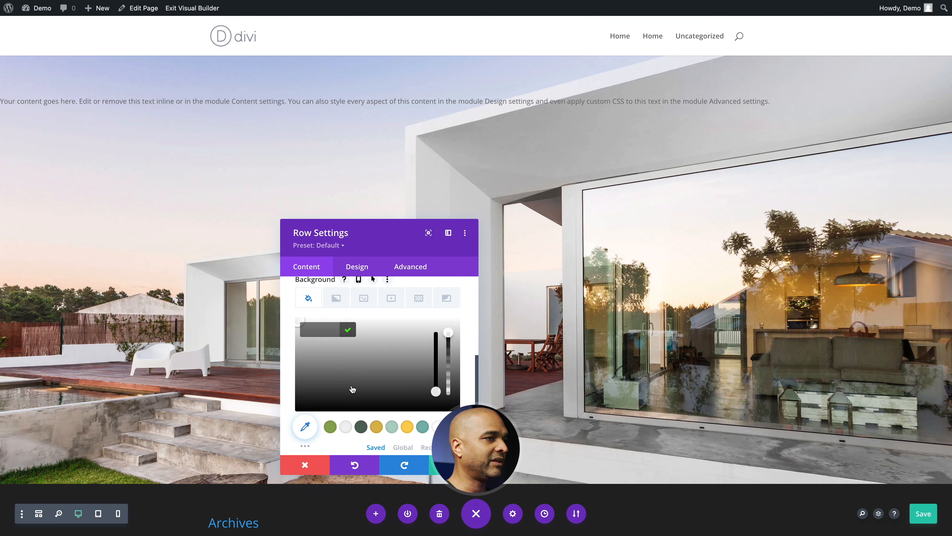
{"action": "left_click", "coordinate": [331, 400]}
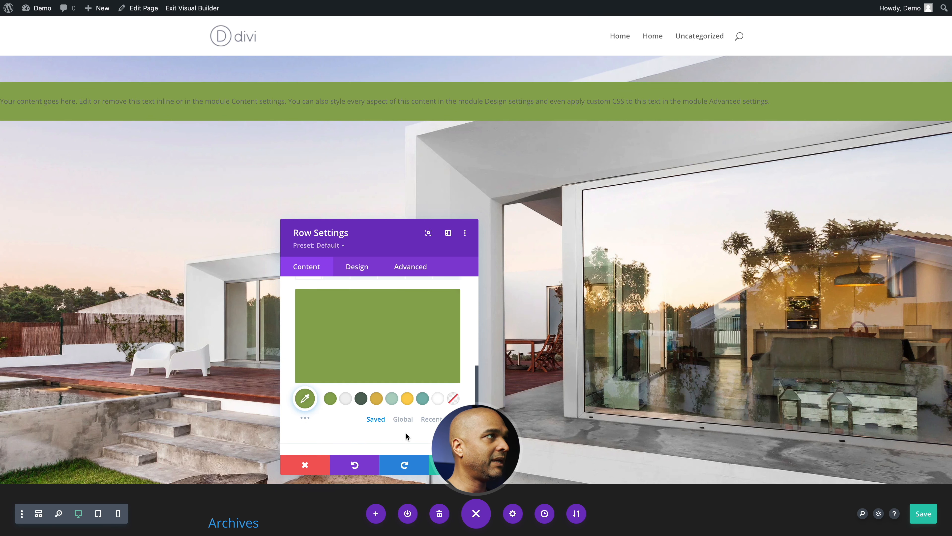
{"action": "left_click", "coordinate": [450, 465]}
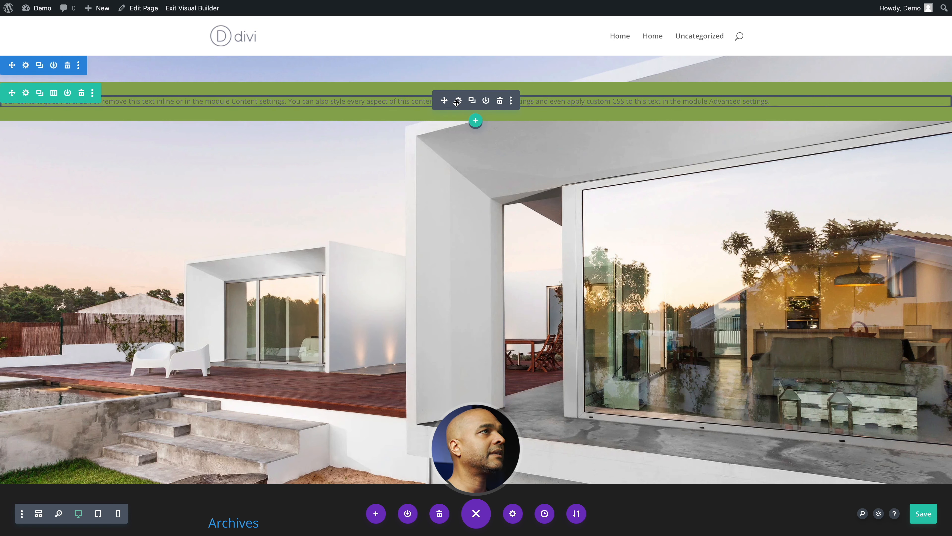
- Change the text module's body text colour to white in its design settings
{"action": "left_click", "coordinate": [457, 102]}
{"action": "left_click", "coordinate": [337, 269]}
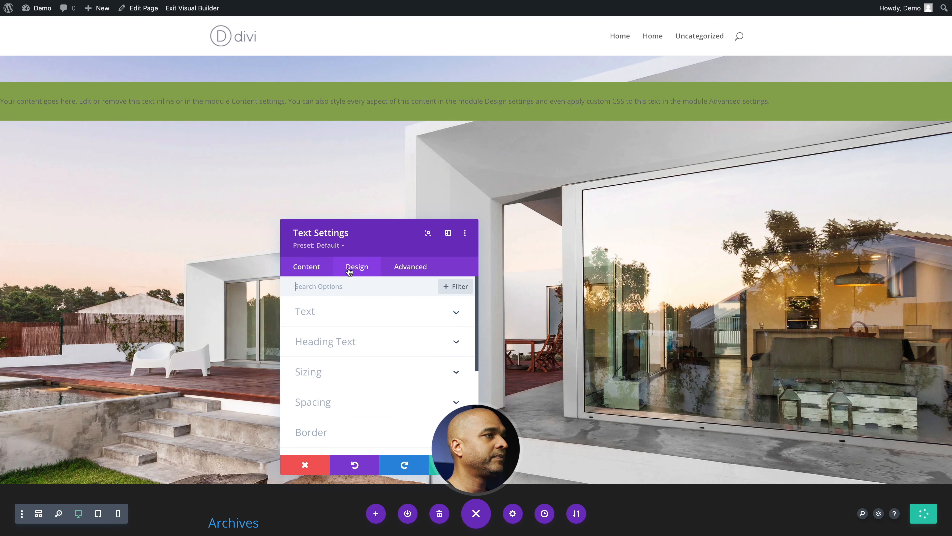
{"action": "scroll", "coordinate": [339, 335], "scroll_direction": "down", "scroll_amount": 1}
{"action": "left_click", "coordinate": [322, 295]}
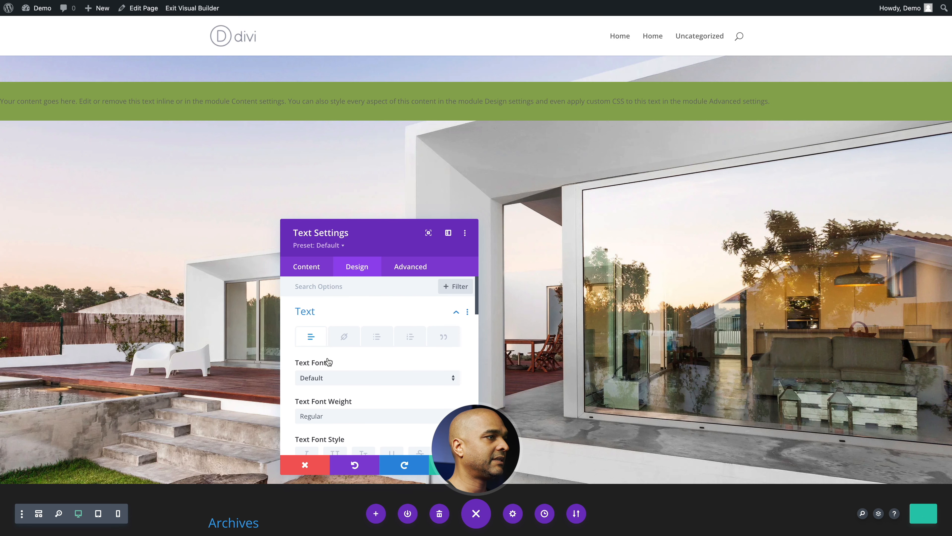
{"action": "scroll", "coordinate": [332, 375], "scroll_direction": "down", "scroll_amount": 2}
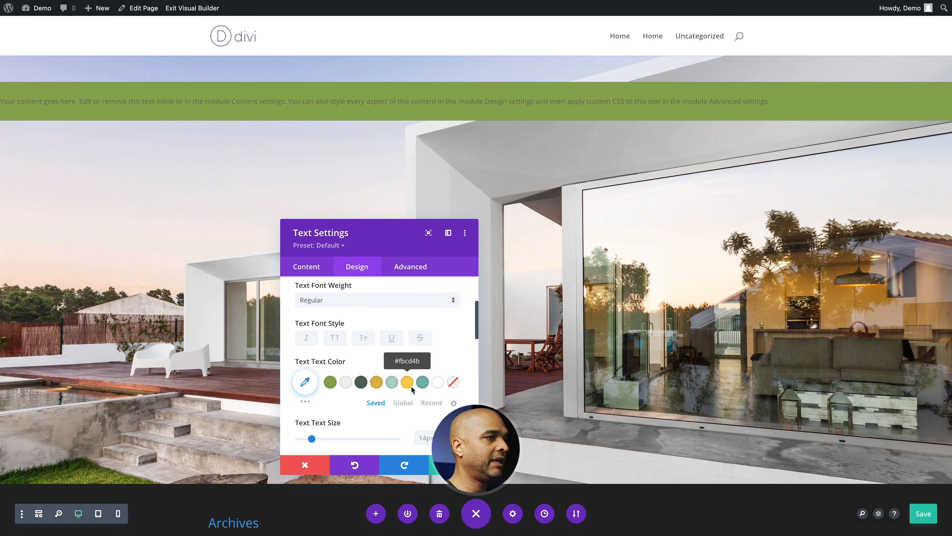
{"action": "left_click", "coordinate": [305, 382]}
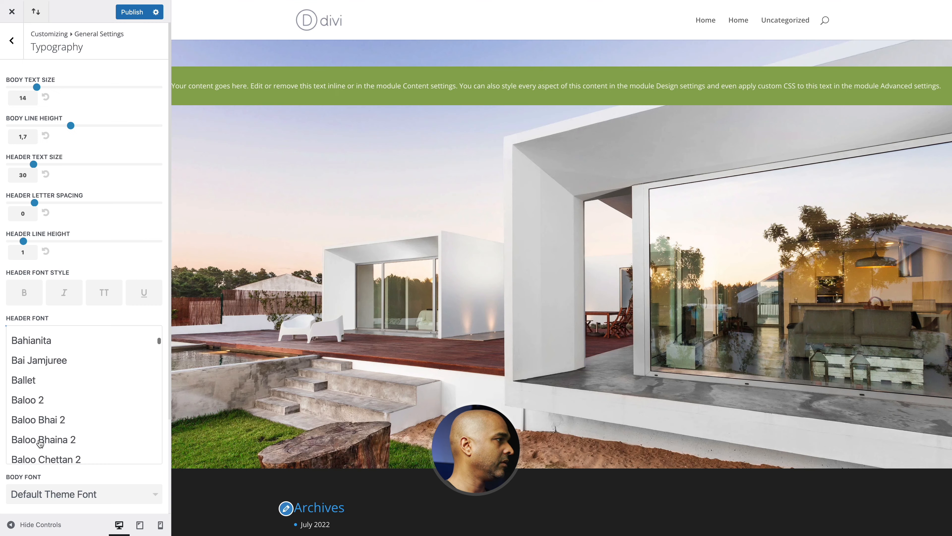
- Set the theme's header and body fonts to Poppins in the Typography settings and publish the changes
{"action": "scroll", "coordinate": [40, 443], "scroll_direction": "down", "scroll_amount": 20}
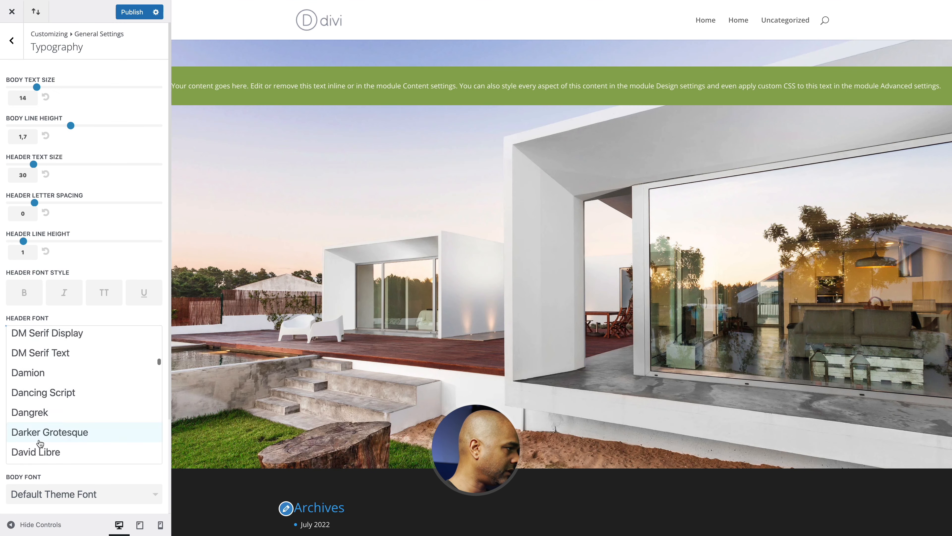
{"action": "scroll", "coordinate": [41, 443], "scroll_direction": "down", "scroll_amount": 20}
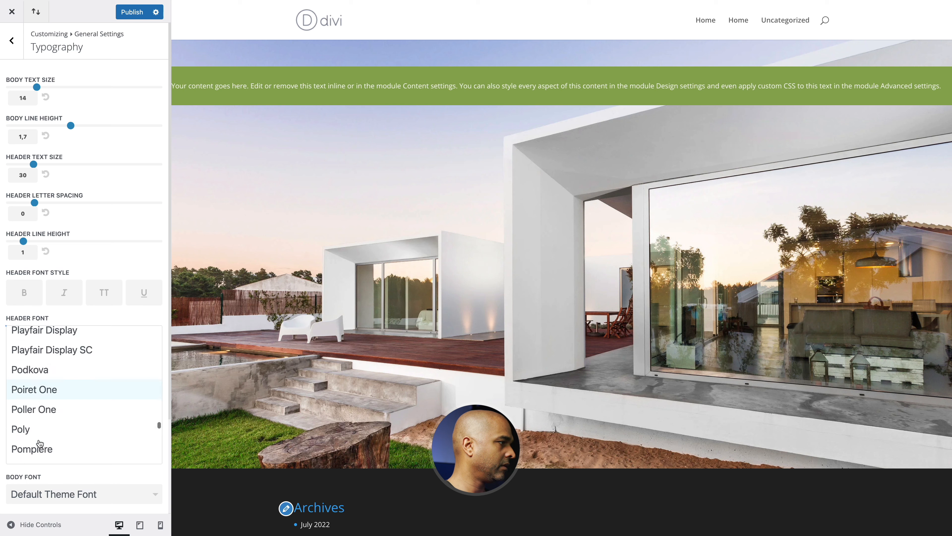
{"action": "left_click", "coordinate": [38, 446]}
{"action": "left_click", "coordinate": [75, 374]}
{"action": "scroll", "coordinate": [45, 447], "scroll_direction": "down", "scroll_amount": 20}
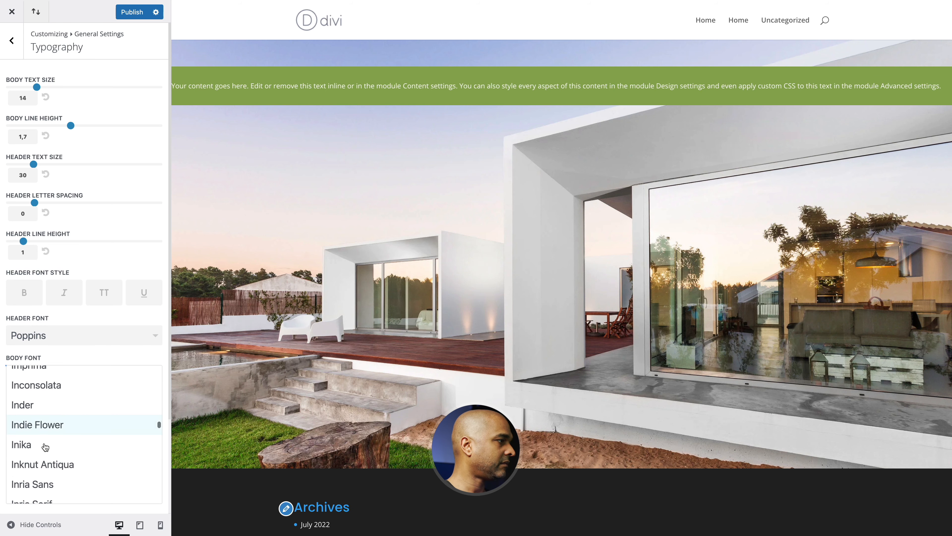
{"action": "scroll", "coordinate": [45, 446], "scroll_direction": "down", "scroll_amount": 8}
{"action": "left_click", "coordinate": [37, 452]}
{"action": "left_click", "coordinate": [136, 14]}
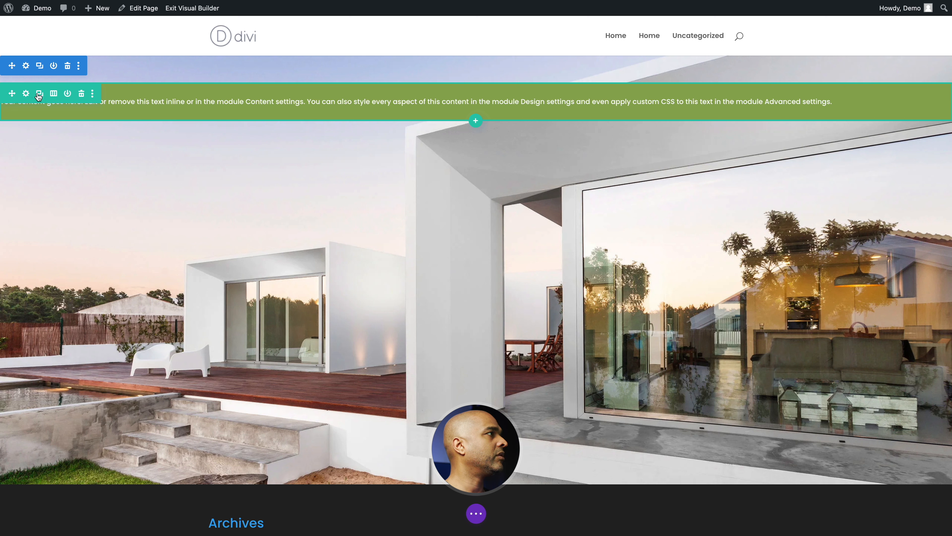
- Try out a duplicate of the green row and a layout of two equal columns for it
{"action": "left_click", "coordinate": [39, 94]}
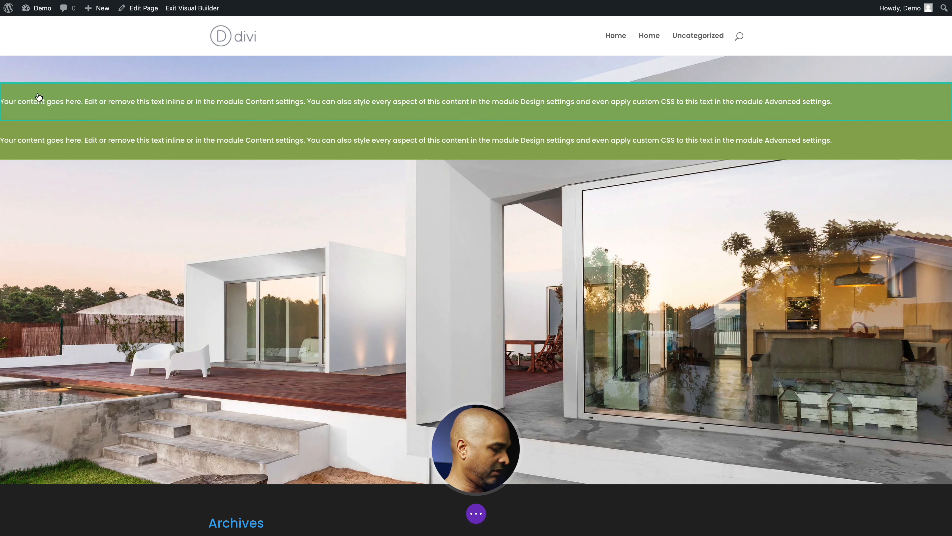
{"action": "key", "text": "super+z"}
{"action": "left_click", "coordinate": [53, 94]}
{"action": "left_click", "coordinate": [104, 154]}
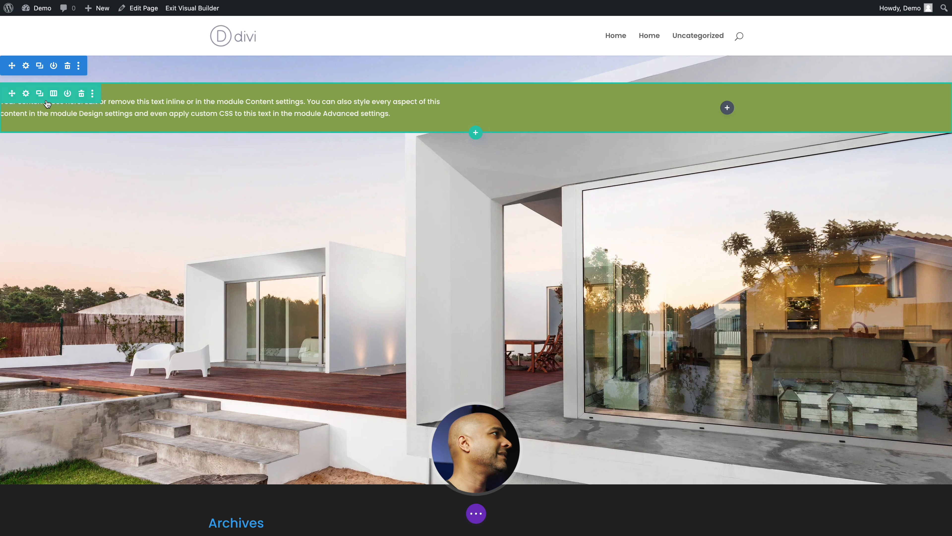
- Open the section's settings, review its design options and compare them with the reference hero section in Elementor
{"action": "left_click", "coordinate": [25, 65]}
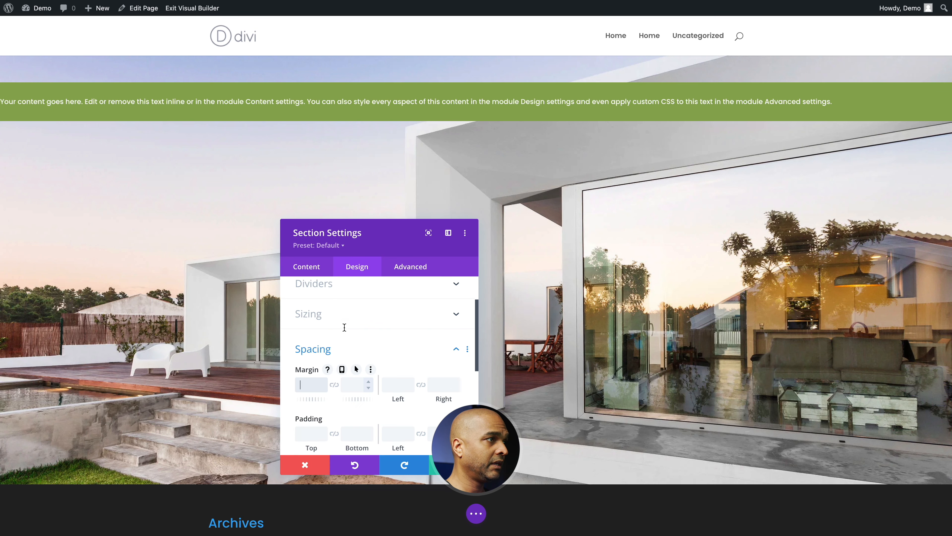
{"action": "scroll", "coordinate": [344, 327], "scroll_direction": "up", "scroll_amount": 2}
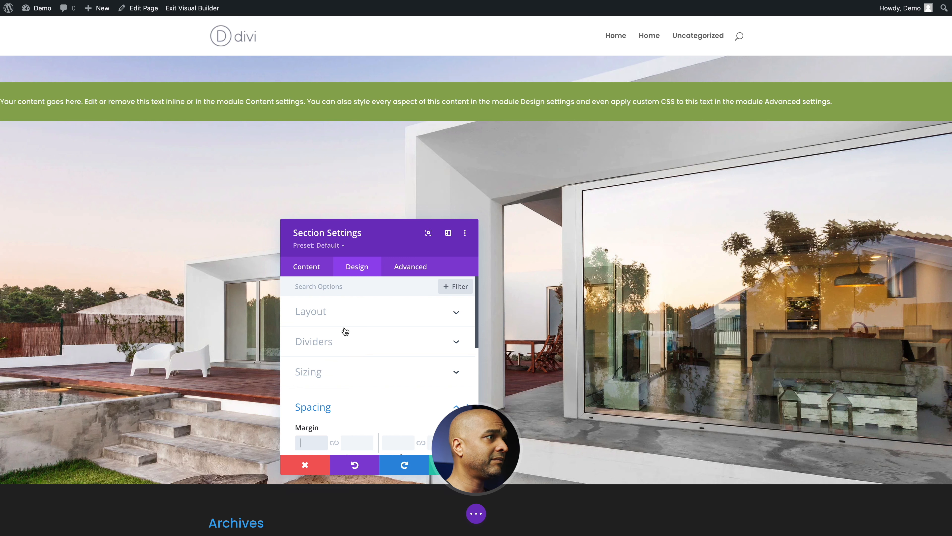
{"action": "left_click", "coordinate": [315, 275]}
{"action": "left_click", "coordinate": [355, 270]}
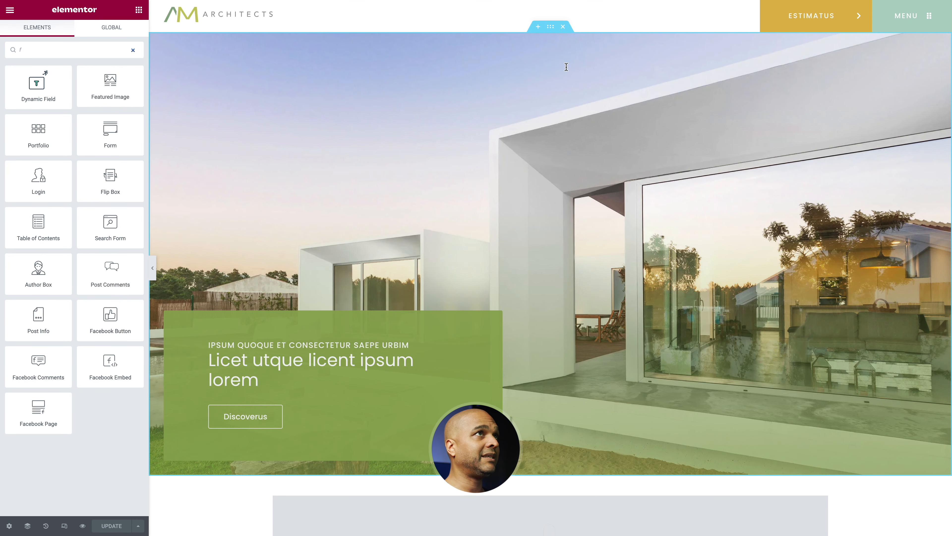
{"action": "left_click", "coordinate": [549, 27]}
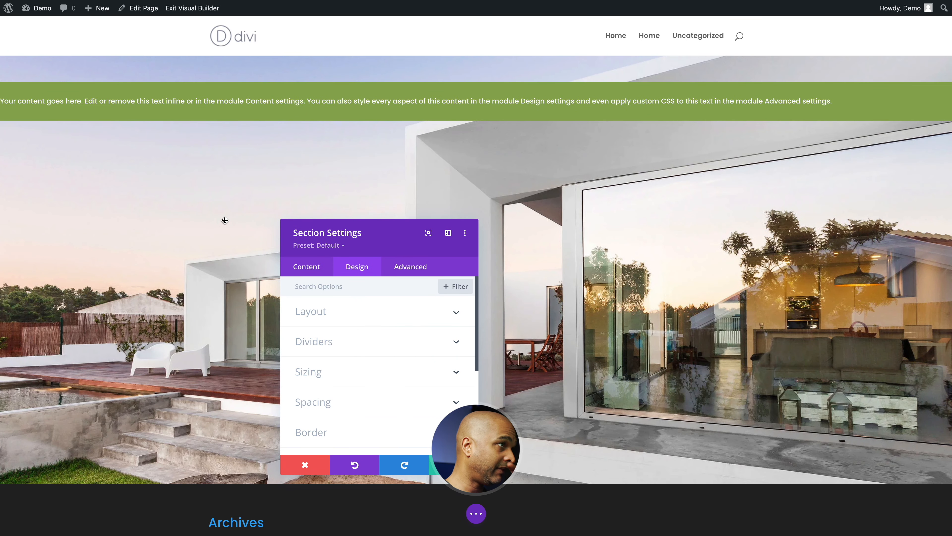
- Set the section's padding to 40% top, 1% left and 65% right, and save the section settings
{"action": "left_click", "coordinate": [307, 266]}
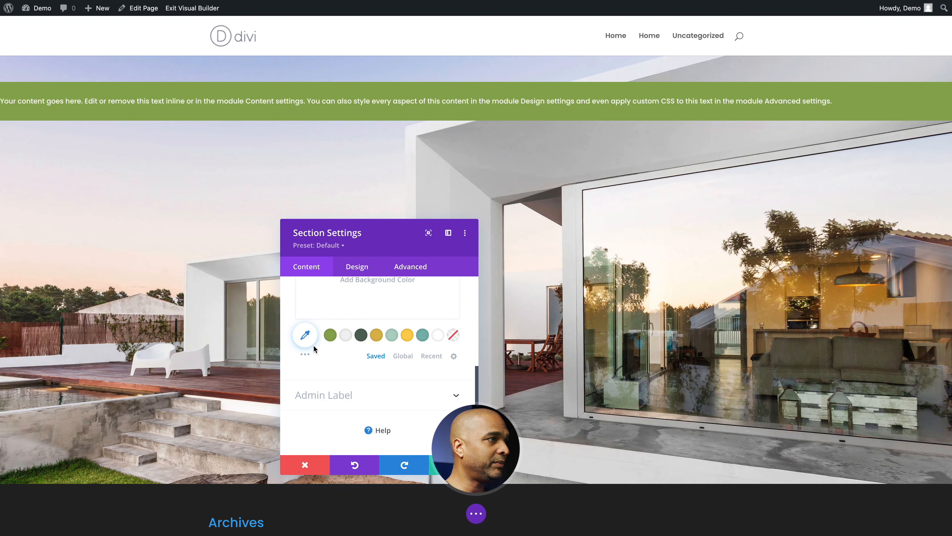
{"action": "left_click", "coordinate": [352, 270]}
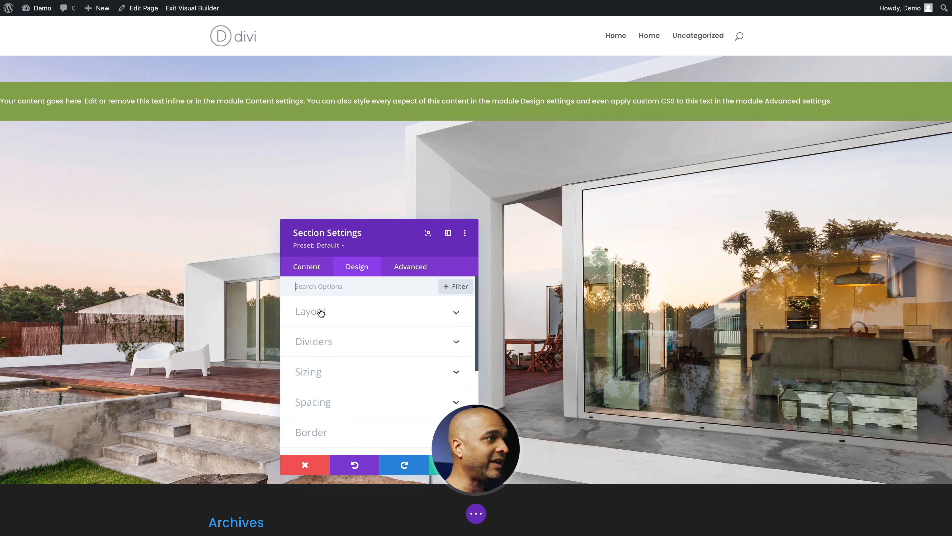
{"action": "scroll", "coordinate": [321, 312], "scroll_direction": "down", "scroll_amount": 3}
{"action": "left_click", "coordinate": [318, 323]}
{"action": "left_click", "coordinate": [304, 372]}
{"action": "type", "text": "50%"}
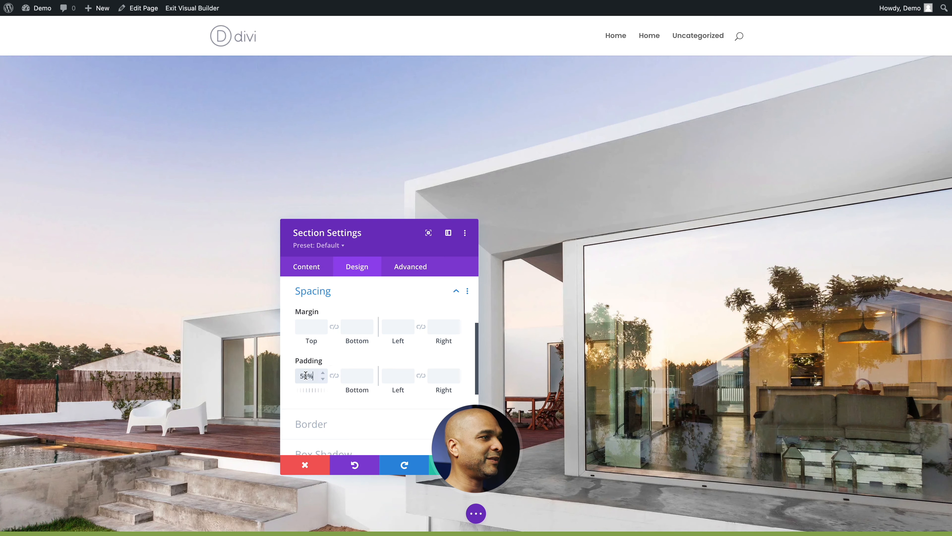
{"action": "key", "text": "BackSpace"}
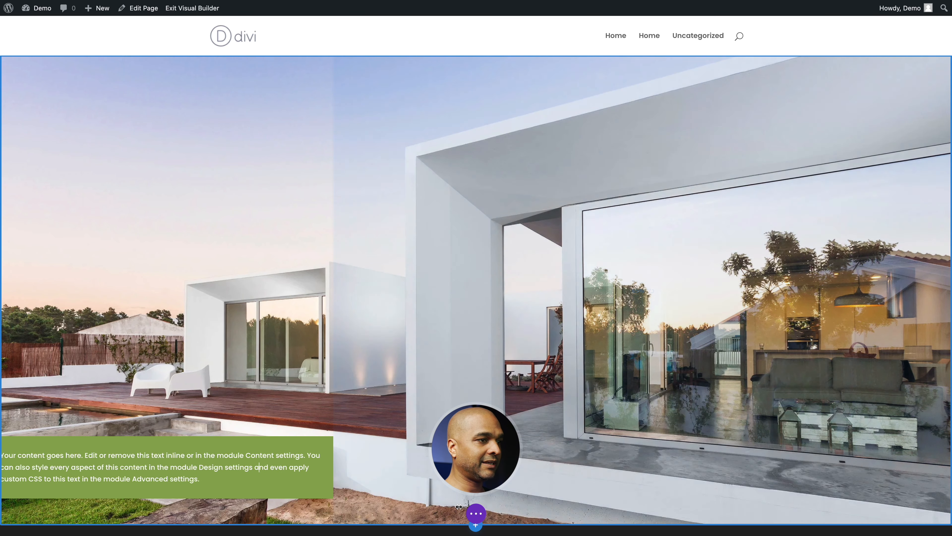
{"action": "left_click", "coordinate": [389, 379]}
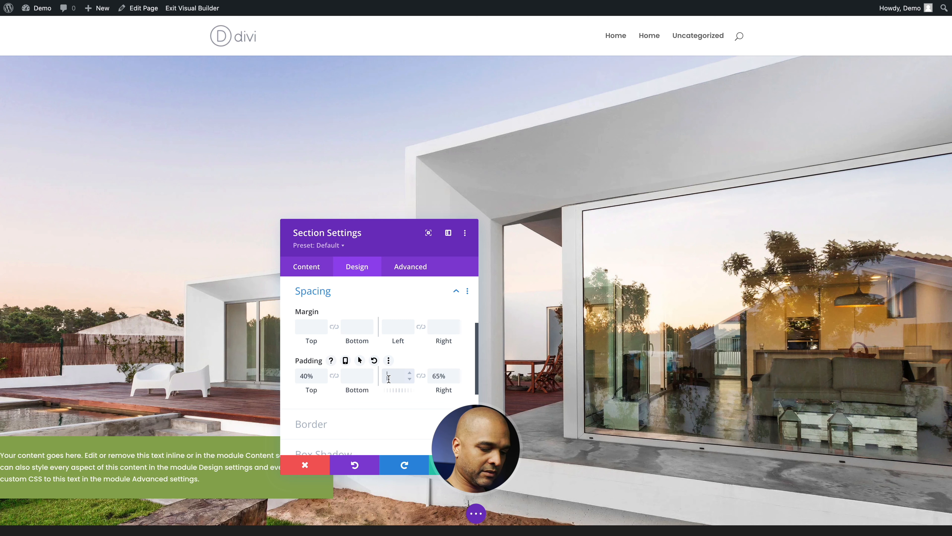
{"action": "type", "text": "1px%"}
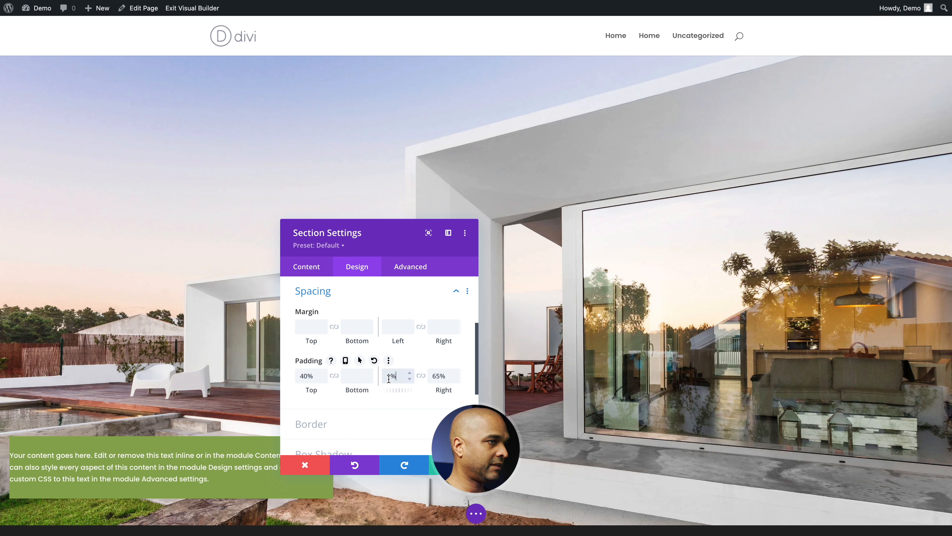
{"action": "left_click", "coordinate": [454, 465]}
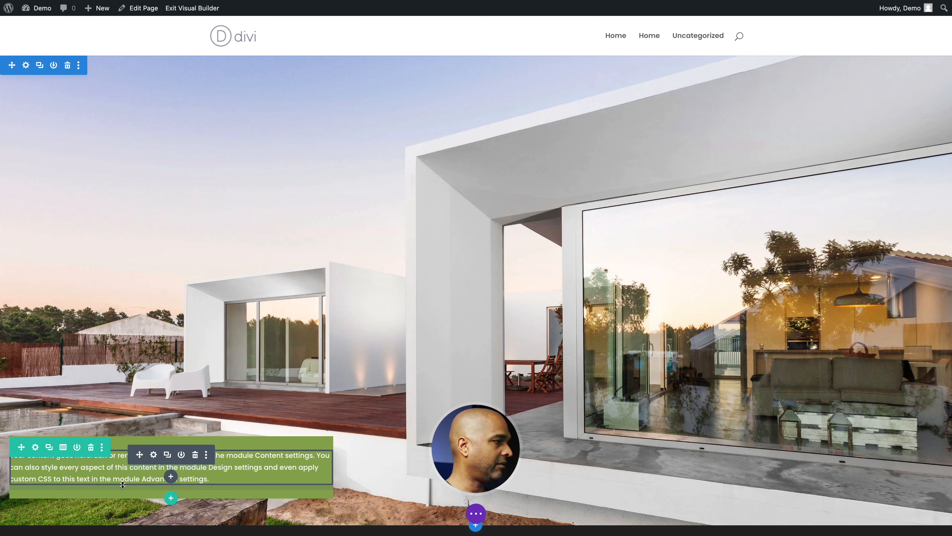
- Set the green row's top and bottom padding to 40px and replace its text with "IPSUM QUOQUE ET CONSECTETUR SAEPE URBIM"
{"action": "left_click", "coordinate": [35, 447]}
{"action": "left_click", "coordinate": [309, 375]}
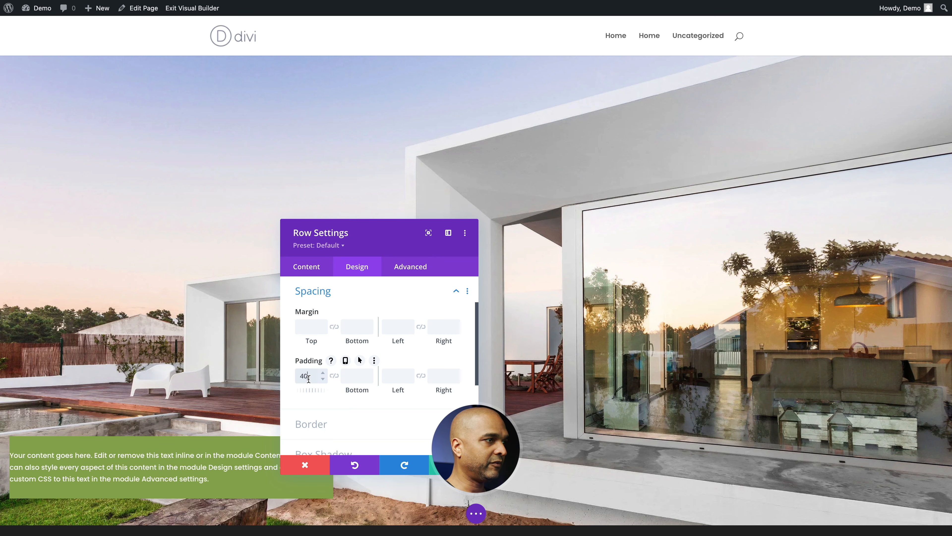
{"action": "type", "text": "40"}
{"action": "left_click", "coordinate": [334, 376]}
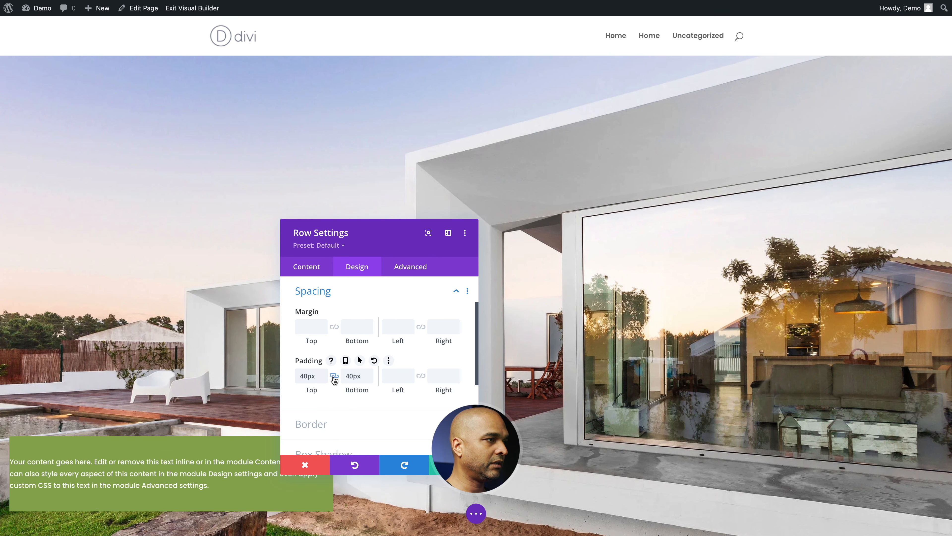
{"action": "left_click", "coordinate": [74, 476]}
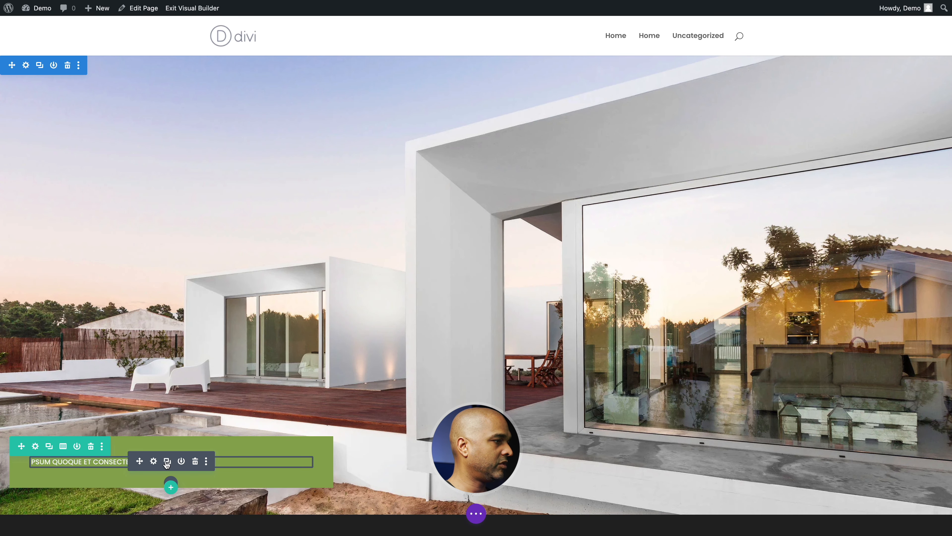
- Duplicate the text module and turn the copy into "Licet utque licent ipsum lorem" with a text size of 35
{"action": "left_click", "coordinate": [167, 463]}
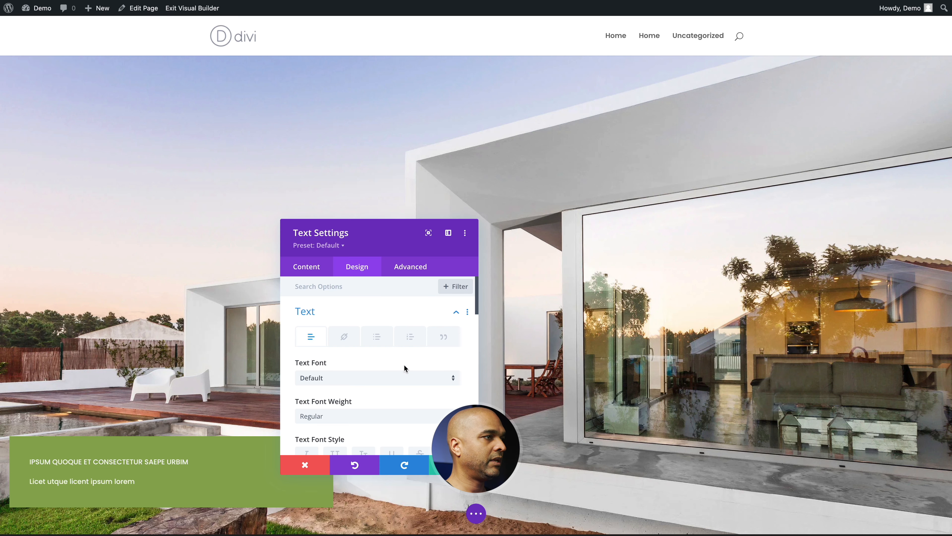
{"action": "scroll", "coordinate": [377, 377], "scroll_direction": "down", "scroll_amount": 5}
{"action": "left_click", "coordinate": [419, 391]}
{"action": "type", "text": "35"}
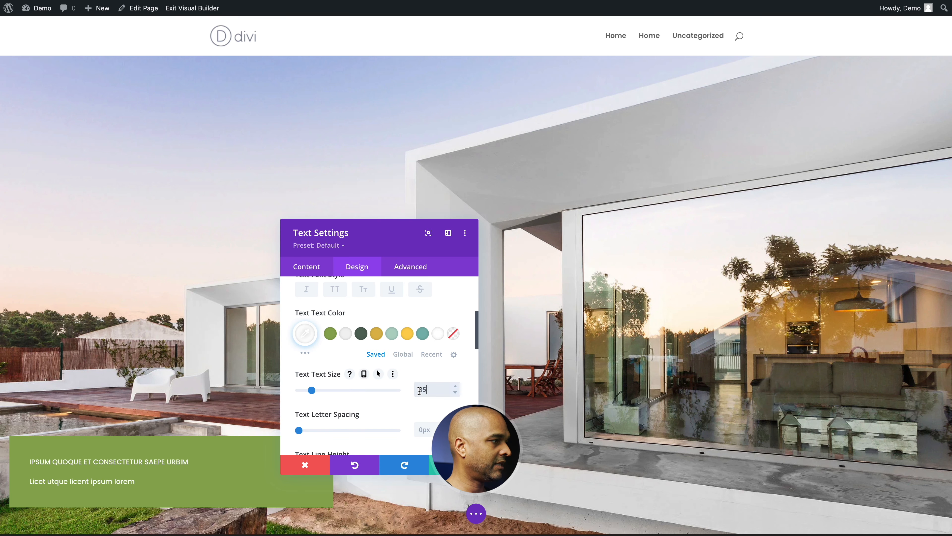
{"action": "key", "text": "Return"}
{"action": "key", "text": "Return"}
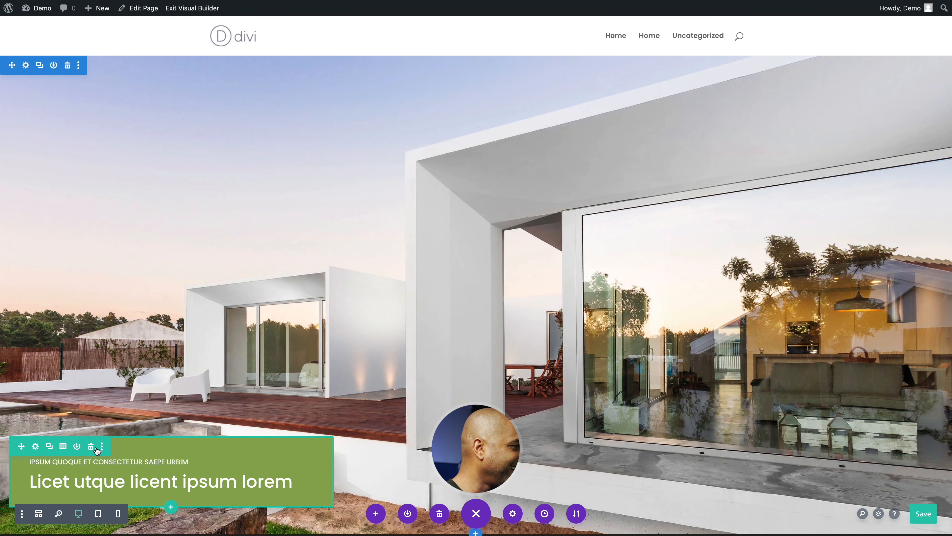
- Add a Button module below the text in the green row and label it "Discoverus"
{"action": "left_click", "coordinate": [103, 446]}
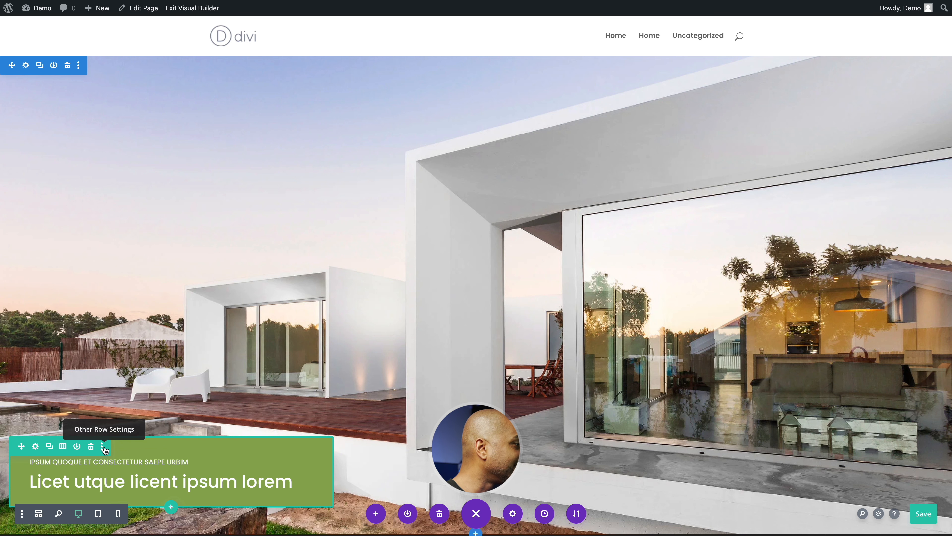
{"action": "left_click", "coordinate": [171, 501]}
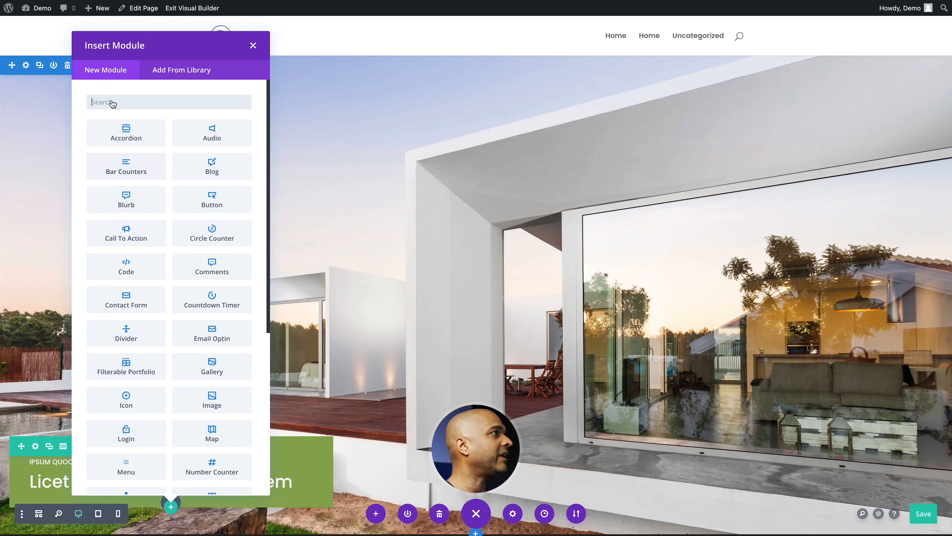
{"action": "type", "text": "button"}
{"action": "left_click", "coordinate": [117, 135]}
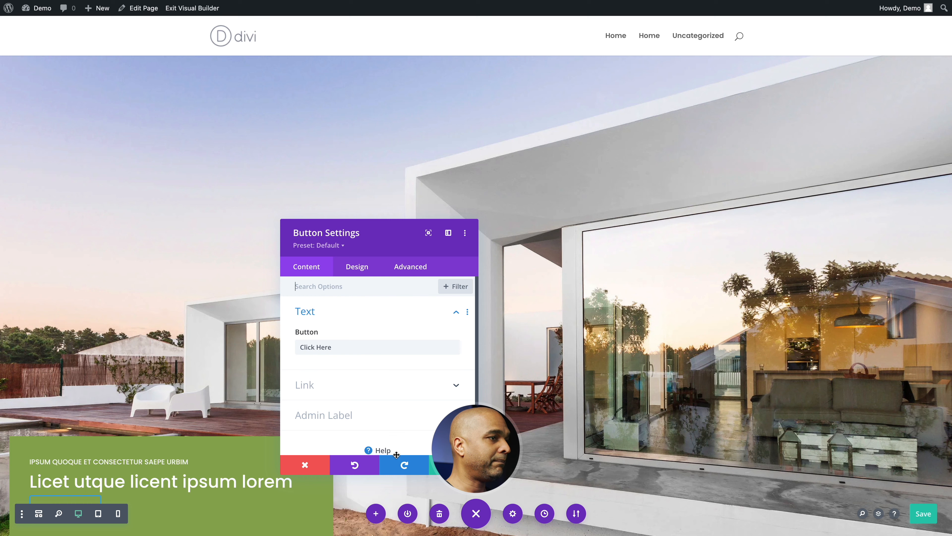
{"action": "left_click", "coordinate": [334, 347]}
{"action": "type", "text": "Discov"}
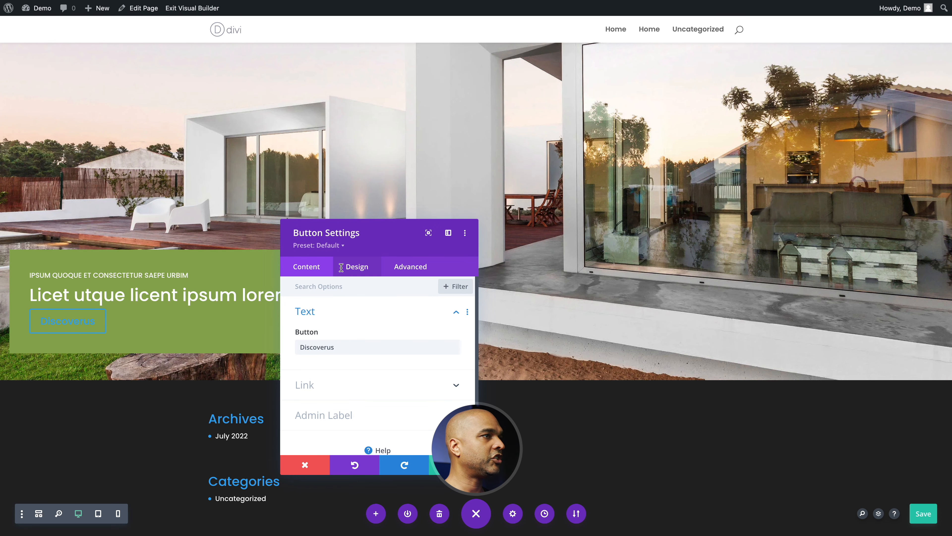
- Make the Discoverus button white and enable custom button styles with a border width of 1
{"action": "left_click", "coordinate": [341, 267]}
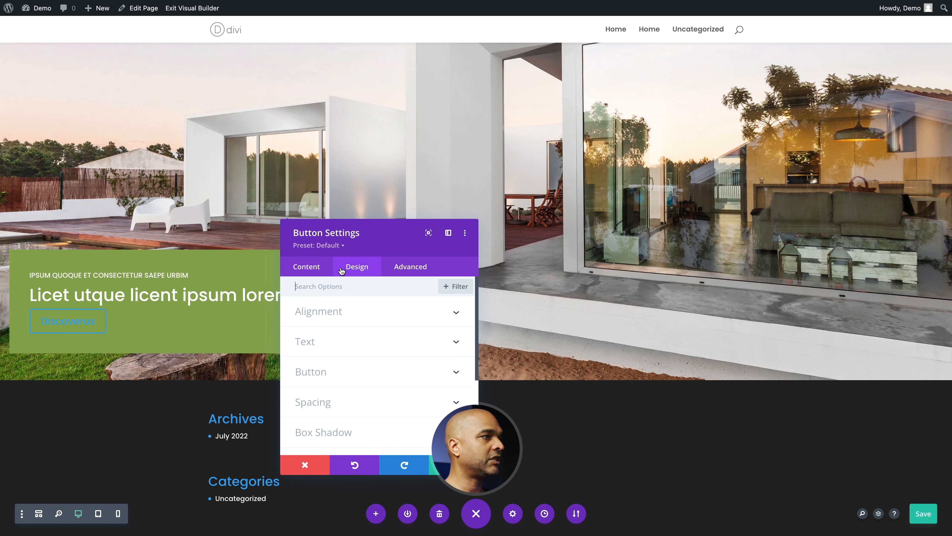
{"action": "left_click", "coordinate": [319, 341]}
{"action": "left_click", "coordinate": [313, 332]}
{"action": "left_click", "coordinate": [315, 335]}
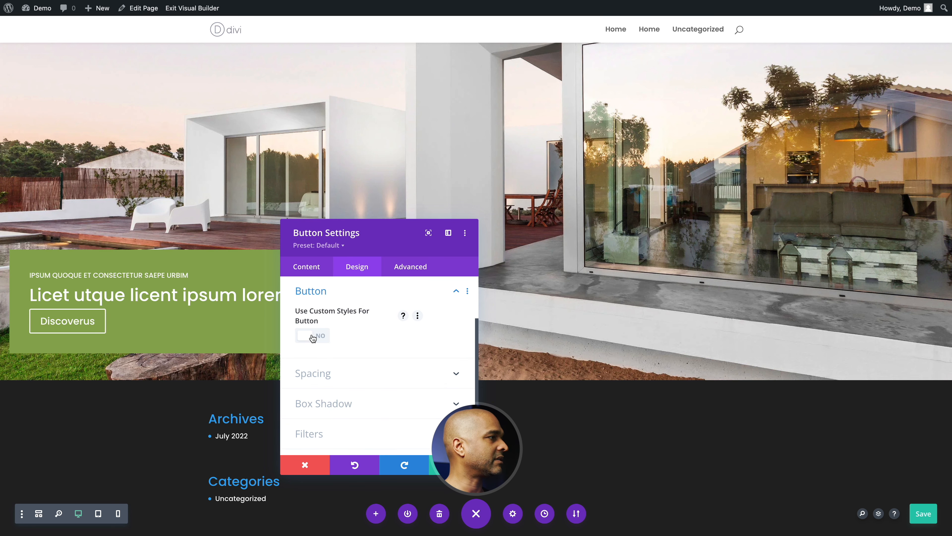
{"action": "left_click", "coordinate": [313, 336]}
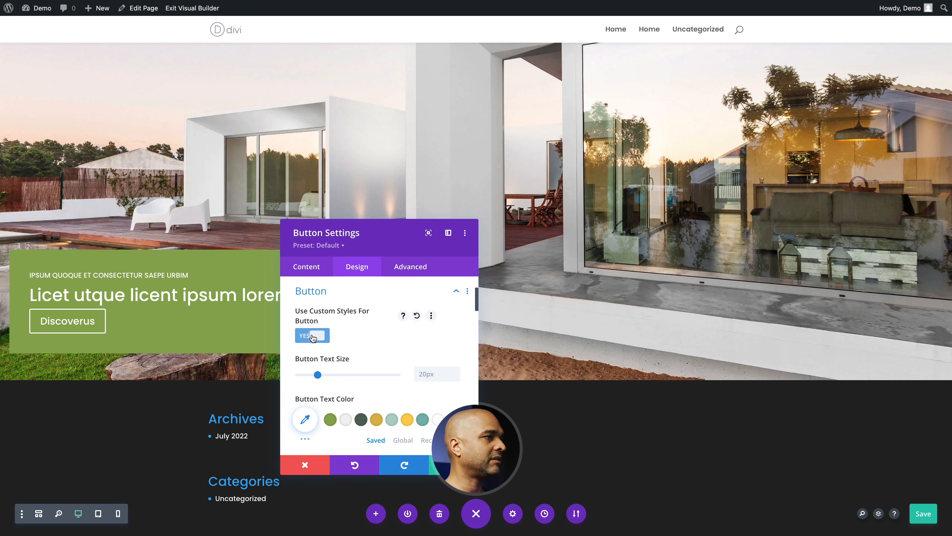
{"action": "scroll", "coordinate": [425, 349], "scroll_direction": "down", "scroll_amount": 5}
{"action": "type", "text": "1"}
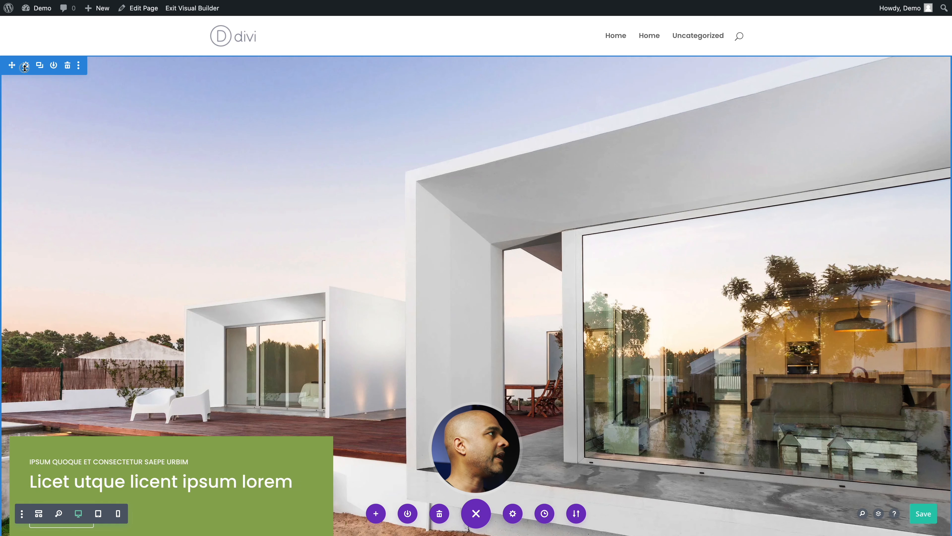
- Enable the parallax effect on the section's background image
{"action": "left_click", "coordinate": [37, 69]}
{"action": "left_click", "coordinate": [355, 267]}
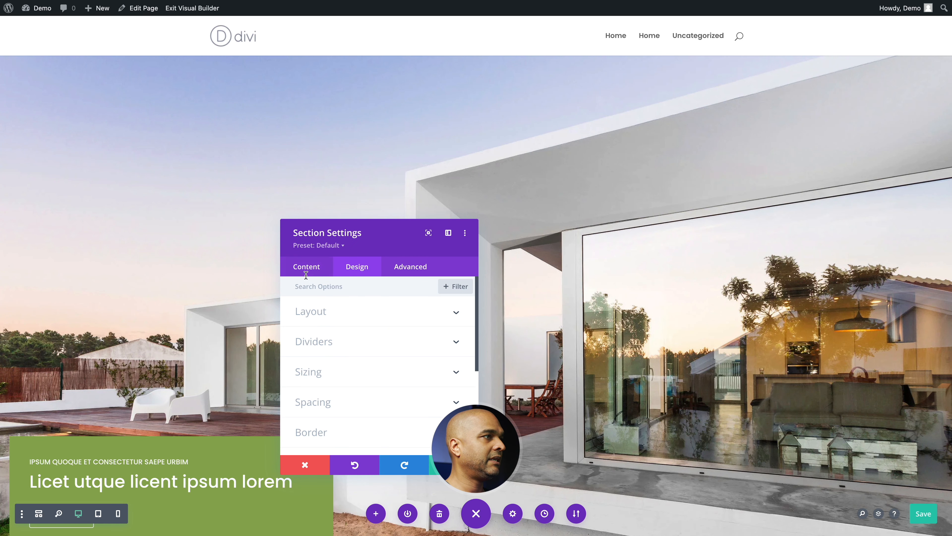
{"action": "left_click", "coordinate": [306, 267]}
{"action": "left_click", "coordinate": [317, 342]}
{"action": "scroll", "coordinate": [314, 371], "scroll_direction": "down", "scroll_amount": 5}
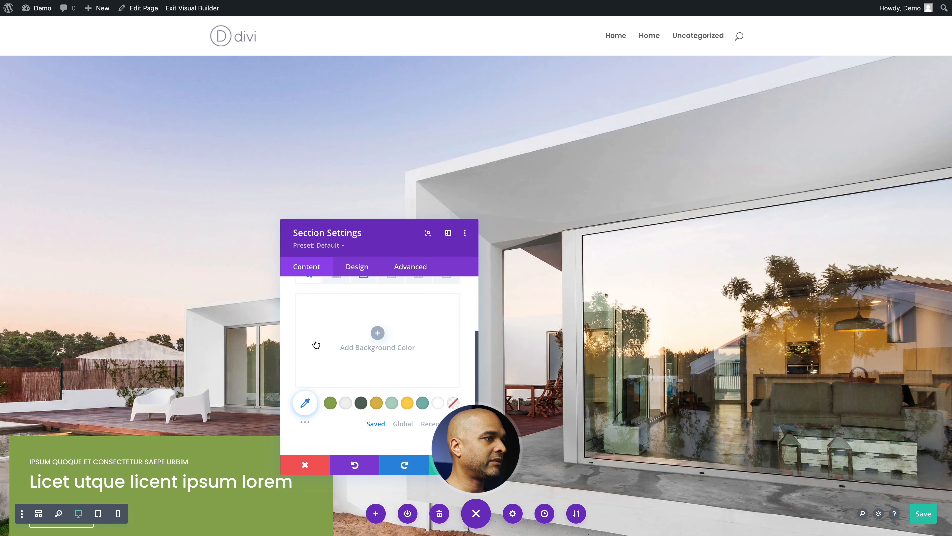
{"action": "left_click", "coordinate": [307, 377]}
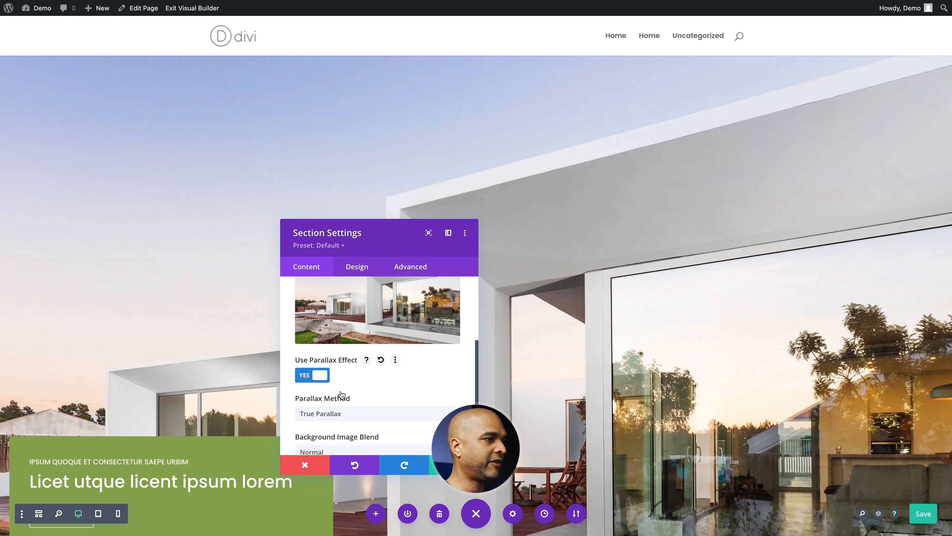
- Examine the parallax method and image blend options, and compare the section's scrolling effect with the Elementor version
{"action": "scroll", "coordinate": [311, 375], "scroll_direction": "down", "scroll_amount": 3}
{"action": "scroll", "coordinate": [678, 366], "scroll_direction": "down", "scroll_amount": 3}
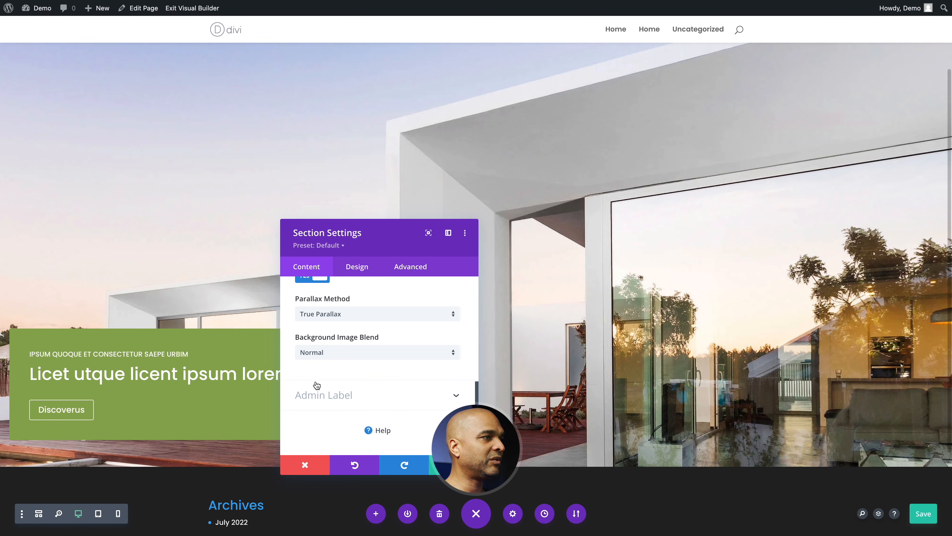
{"action": "left_click", "coordinate": [303, 314]}
{"action": "left_click", "coordinate": [289, 300]}
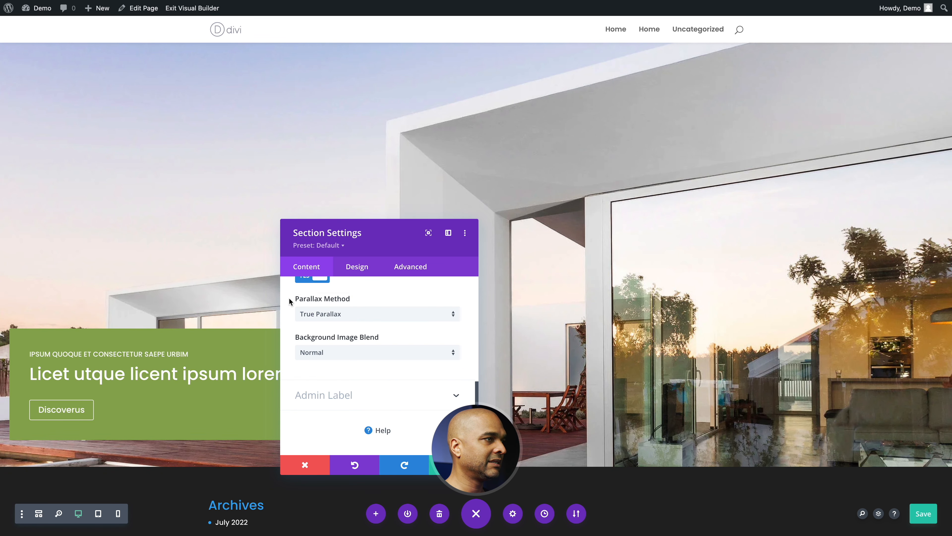
{"action": "scroll", "coordinate": [304, 321], "scroll_direction": "up", "scroll_amount": 2}
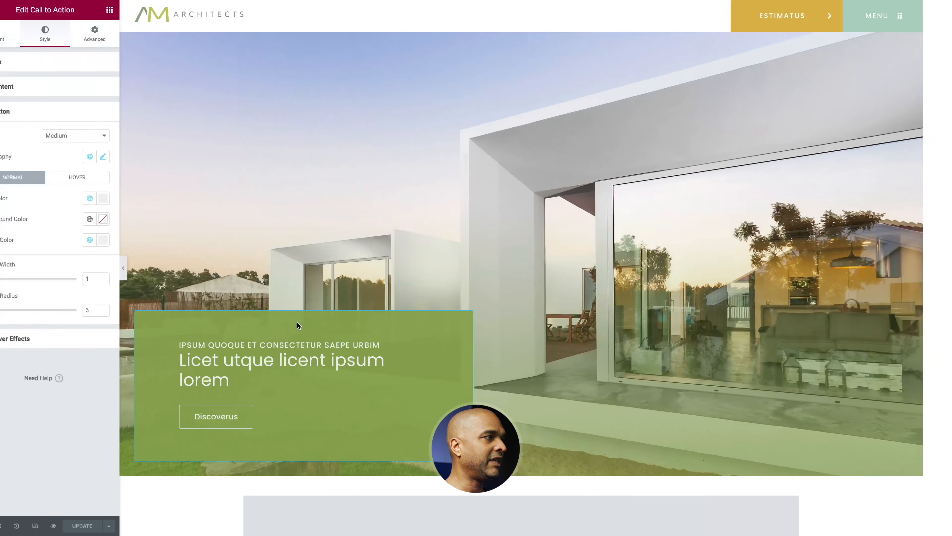
{"action": "scroll", "coordinate": [302, 337], "scroll_direction": "down", "scroll_amount": 5}
{"action": "scroll", "coordinate": [302, 337], "scroll_direction": "up", "scroll_amount": 5}
{"action": "scroll", "coordinate": [303, 338], "scroll_direction": "down", "scroll_amount": 5}
{"action": "scroll", "coordinate": [302, 338], "scroll_direction": "up", "scroll_amount": 5}
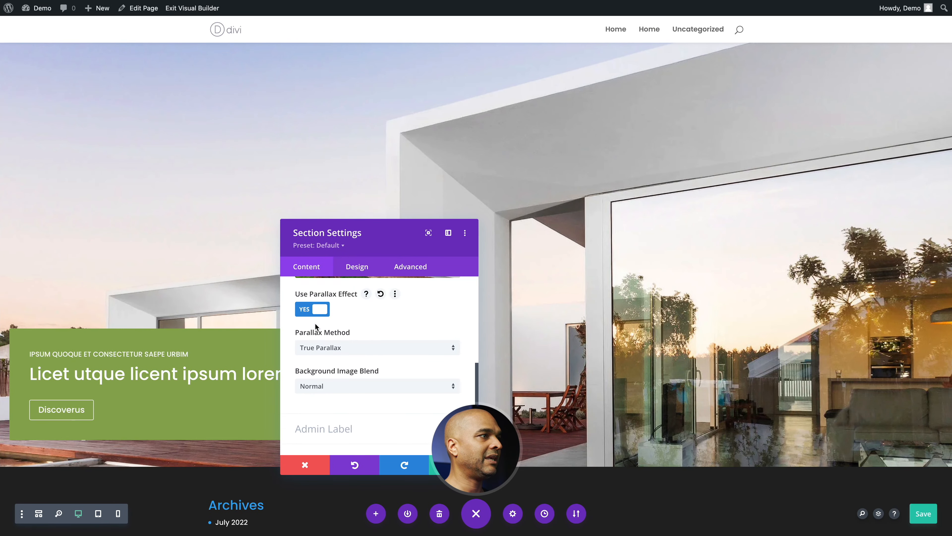
{"action": "scroll", "coordinate": [315, 327], "scroll_direction": "down", "scroll_amount": 1}
{"action": "scroll", "coordinate": [153, 303], "scroll_direction": "down", "scroll_amount": 3}
{"action": "scroll", "coordinate": [153, 303], "scroll_direction": "up", "scroll_amount": 5}
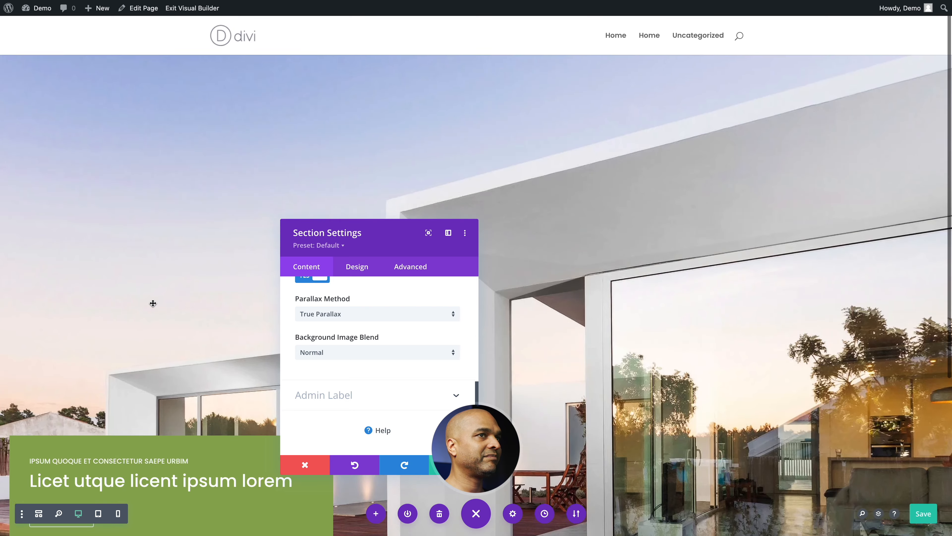
{"action": "key", "text": "Escape"}
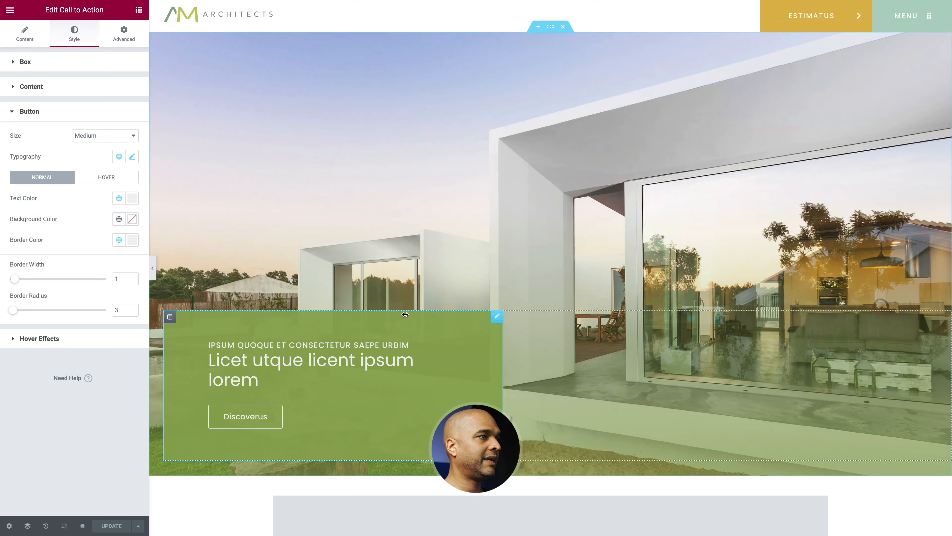
{"action": "scroll", "coordinate": [405, 314], "scroll_direction": "down", "scroll_amount": 5}
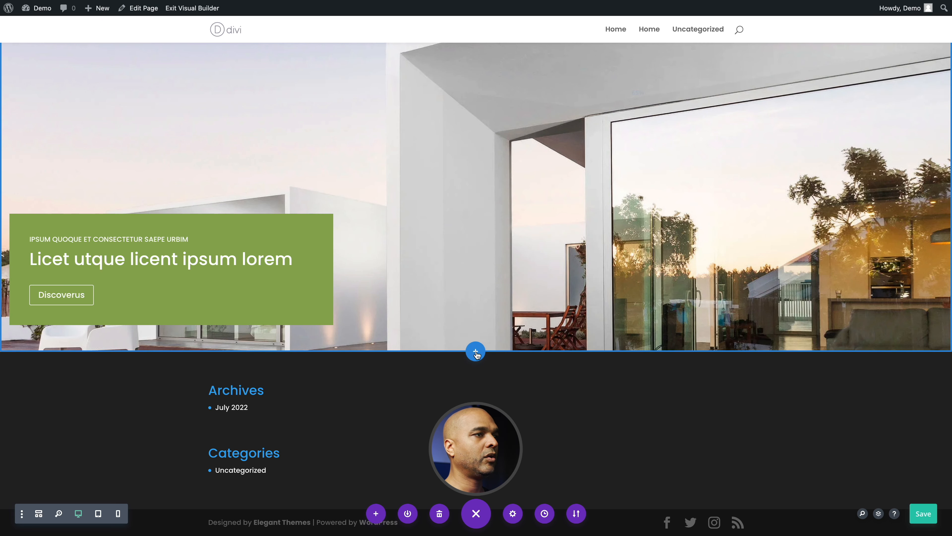
- Add a fullwidth section below the hero with a Fullwidth Code module containing the mouse-icon link markup
{"action": "left_click", "coordinate": [476, 351]}
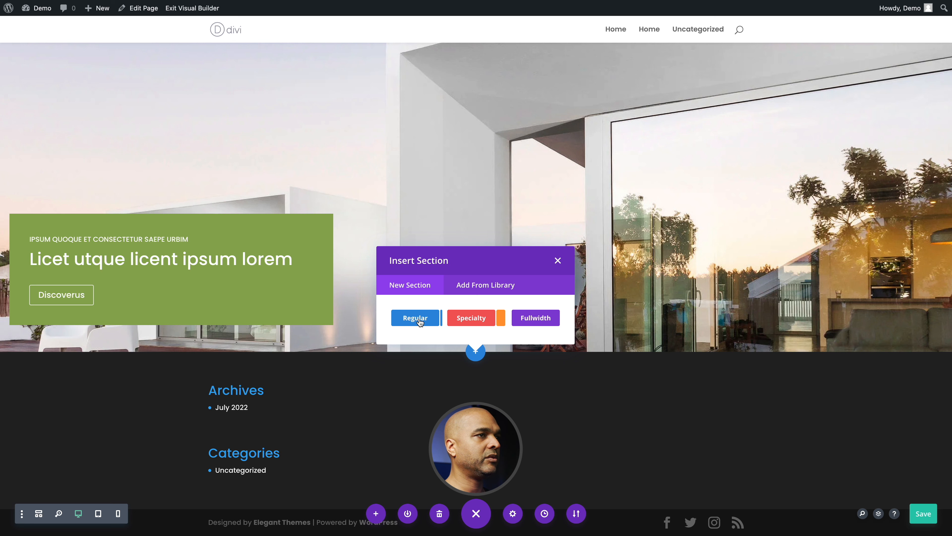
{"action": "left_click", "coordinate": [528, 318]}
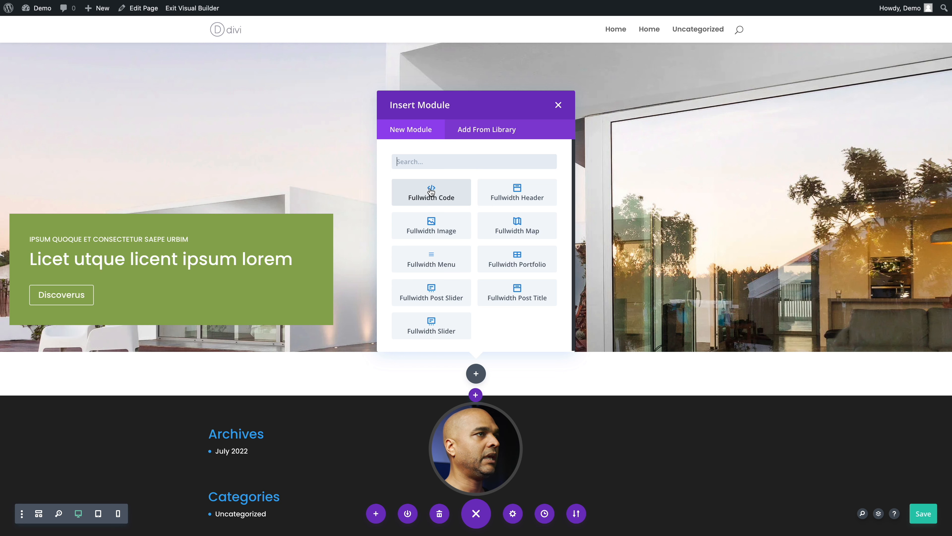
{"action": "left_click", "coordinate": [431, 191]}
{"action": "left_click", "coordinate": [337, 349]}
{"action": "type", "text": "<a href=\"#discover\"> <div class=\"mouse-icon\"><span></span></div> </a>"}
{"action": "scroll", "coordinate": [357, 308], "scroll_direction": "down", "scroll_amount": 2}
{"action": "scroll", "coordinate": [359, 310], "scroll_direction": "up", "scroll_amount": 2}
- Paste the mouse-icon and wheel-up-down animation CSS into the Fullwidth Code module's custom CSS and save the module
{"action": "left_click", "coordinate": [352, 265]}
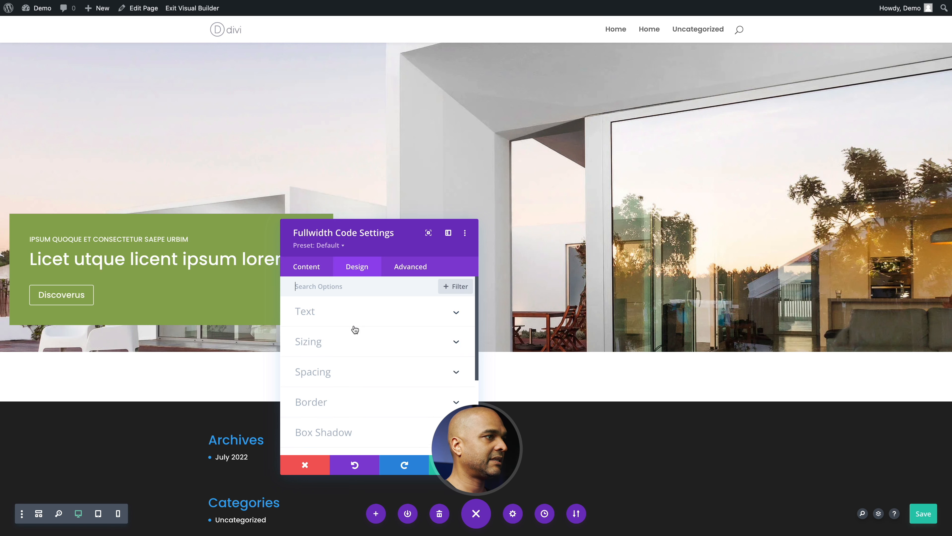
{"action": "scroll", "coordinate": [353, 330], "scroll_direction": "down", "scroll_amount": 3}
{"action": "scroll", "coordinate": [353, 330], "scroll_direction": "up", "scroll_amount": 3}
{"action": "left_click", "coordinate": [394, 274]}
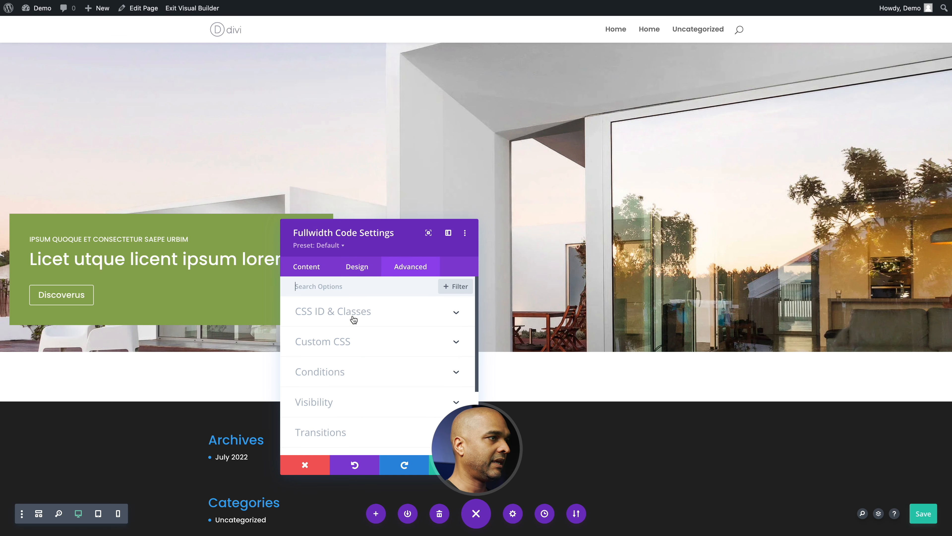
{"action": "left_click", "coordinate": [322, 339]}
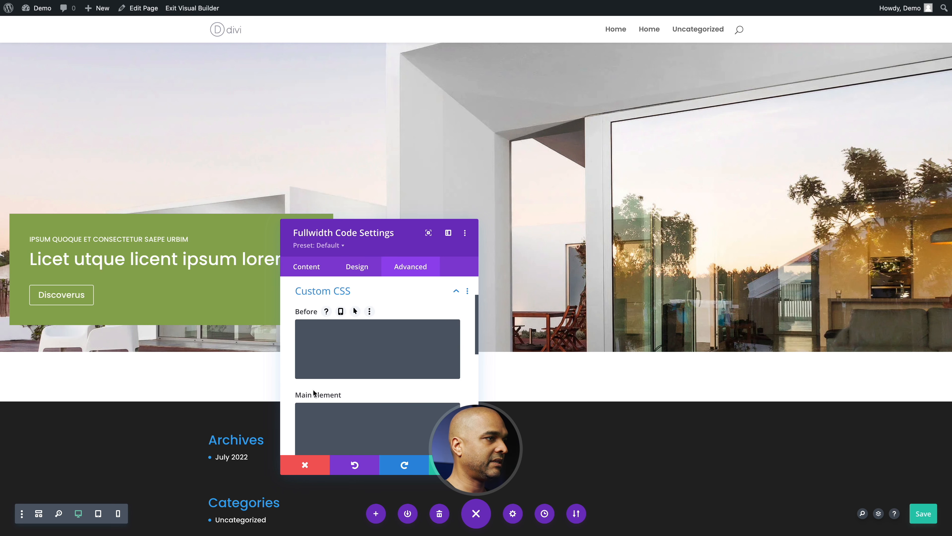
{"action": "scroll", "coordinate": [312, 392], "scroll_direction": "down", "scroll_amount": 3}
{"action": "left_click", "coordinate": [313, 306]}
{"action": "key", "text": "ctrl+v"}
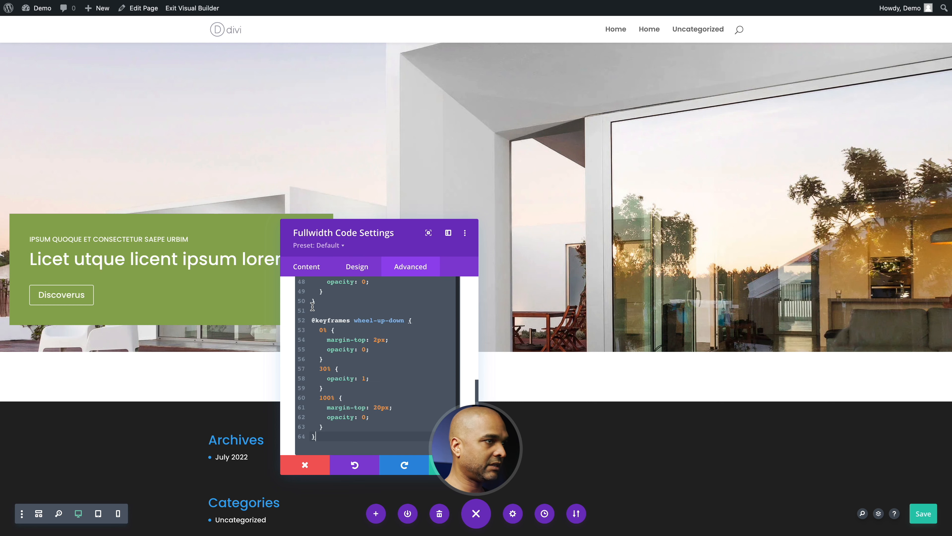
{"action": "left_click", "coordinate": [454, 464]}
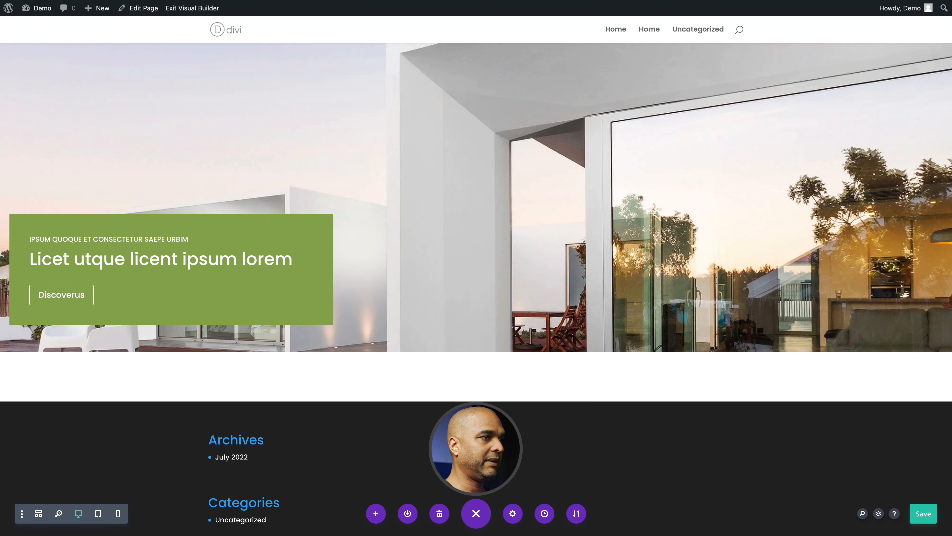
- Reopen the Fullwidth Code module's settings, and in the Elementor editor select the page's entire custom CSS
{"action": "scroll", "coordinate": [429, 360], "scroll_direction": "up", "scroll_amount": 1}
{"action": "scroll", "coordinate": [429, 359], "scroll_direction": "down", "scroll_amount": 1}
{"action": "scroll", "coordinate": [417, 364], "scroll_direction": "up", "scroll_amount": 1}
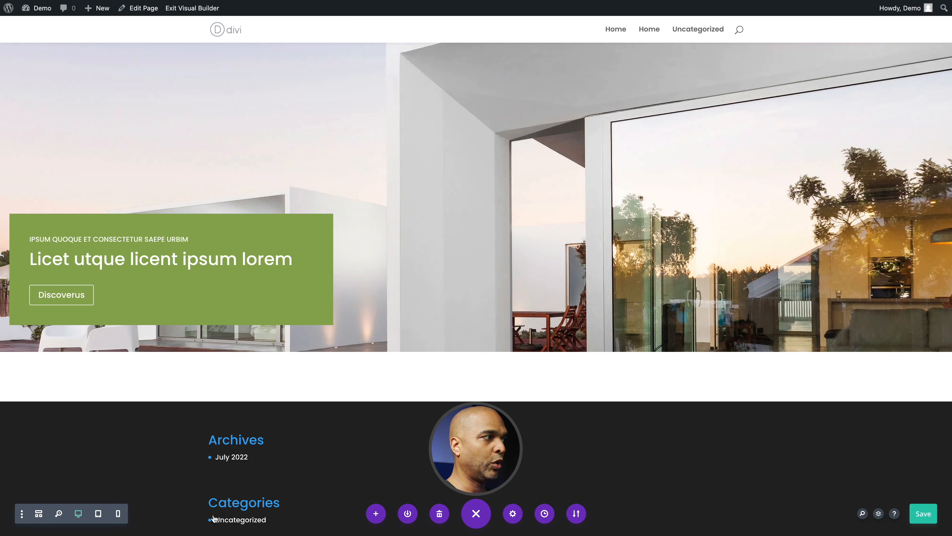
{"action": "mouse_move", "coordinate": [452, 366]}
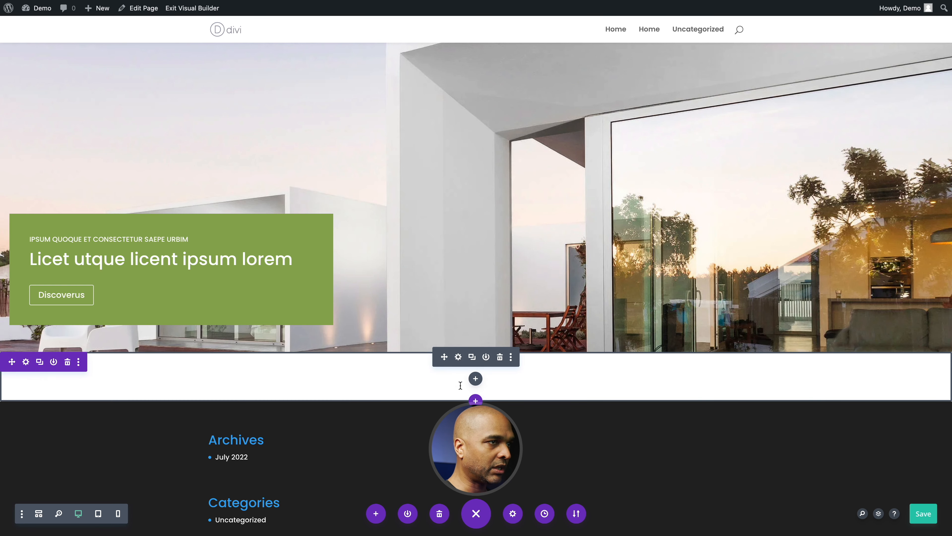
{"action": "left_click", "coordinate": [475, 382]}
{"action": "scroll", "coordinate": [345, 356], "scroll_direction": "down", "scroll_amount": 3}
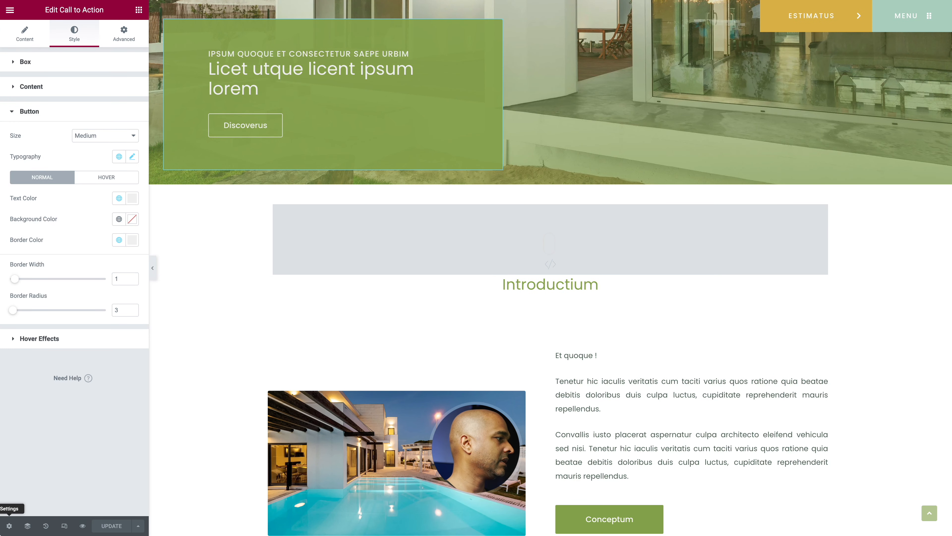
{"action": "left_click", "coordinate": [9, 526]}
{"action": "left_click", "coordinate": [106, 33]}
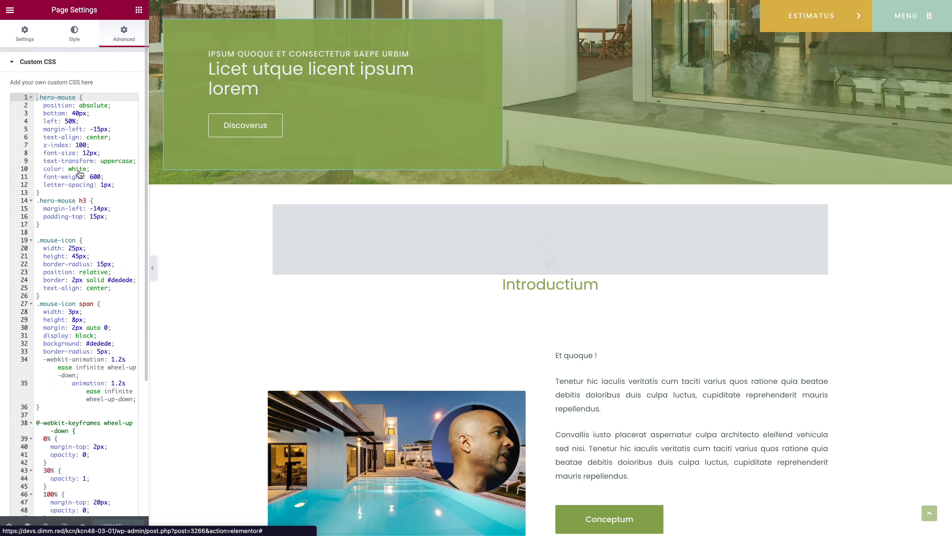
{"action": "left_click", "coordinate": [77, 176]}
{"action": "key", "text": "ctrl+a"}
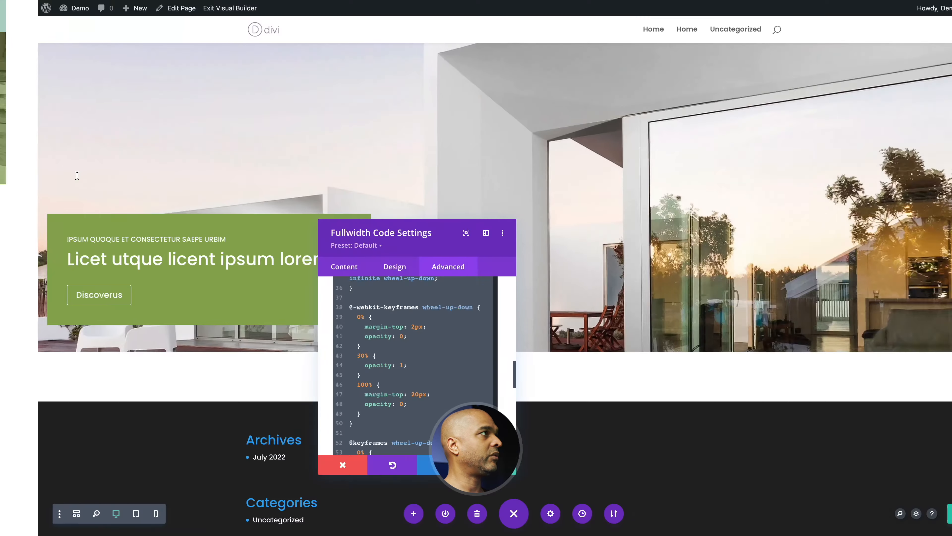
- Switch back to Divi and review the CSS pasted into the Fullwidth Code module against the Elementor version
{"action": "scroll", "coordinate": [318, 324], "scroll_direction": "down", "scroll_amount": 10}
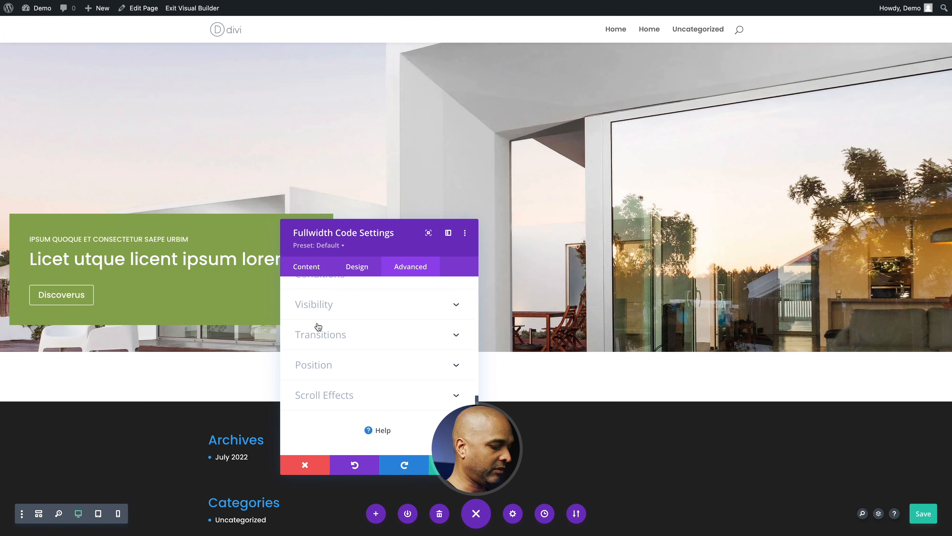
{"action": "scroll", "coordinate": [318, 324], "scroll_direction": "up", "scroll_amount": 5}
{"action": "scroll", "coordinate": [314, 307], "scroll_direction": "down", "scroll_amount": 2}
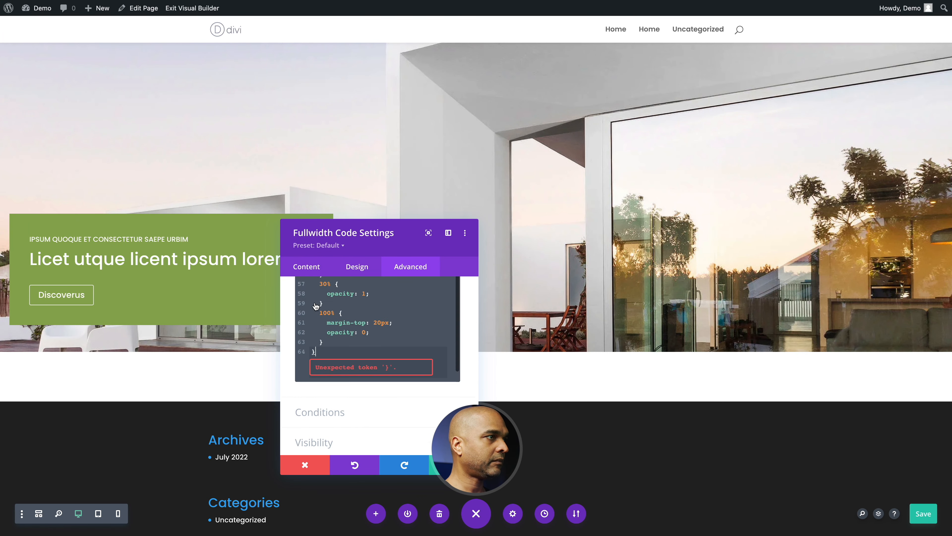
{"action": "scroll", "coordinate": [315, 303], "scroll_direction": "up", "scroll_amount": 8}
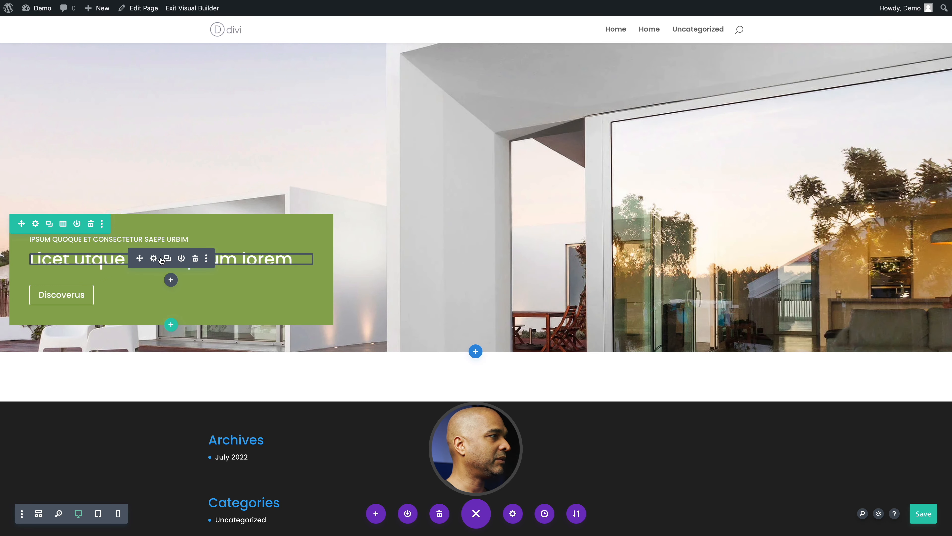
{"action": "left_click", "coordinate": [205, 258]}
{"action": "left_click", "coordinate": [238, 134]}
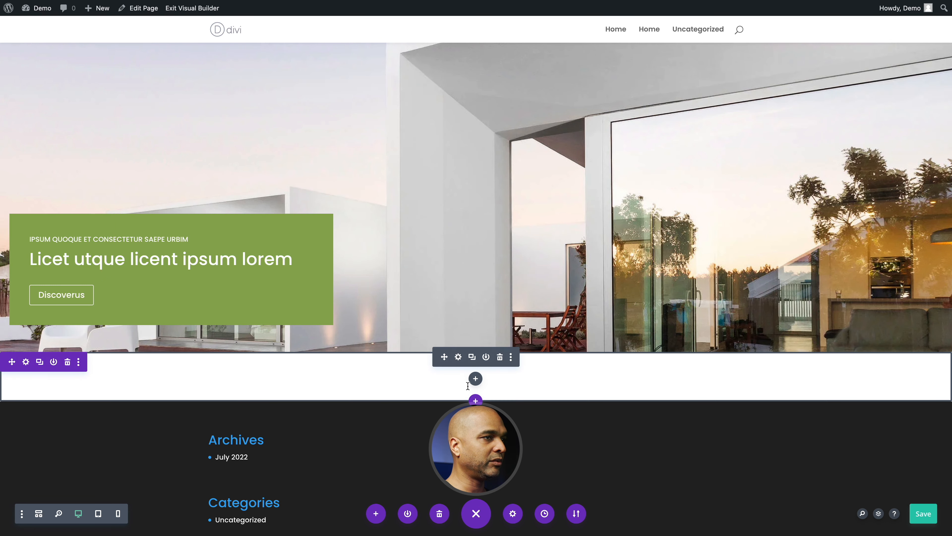
{"action": "right_click", "coordinate": [477, 362]}
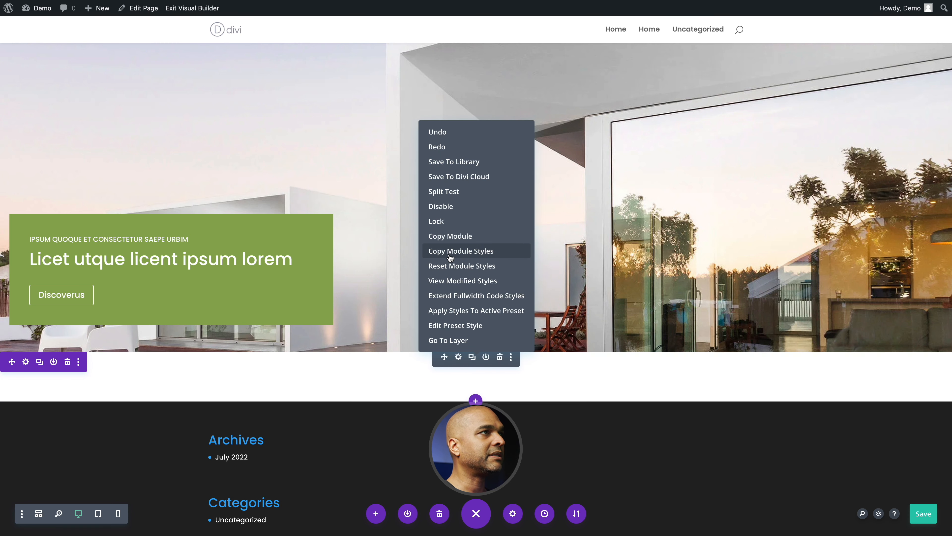
{"action": "left_click", "coordinate": [453, 386]}
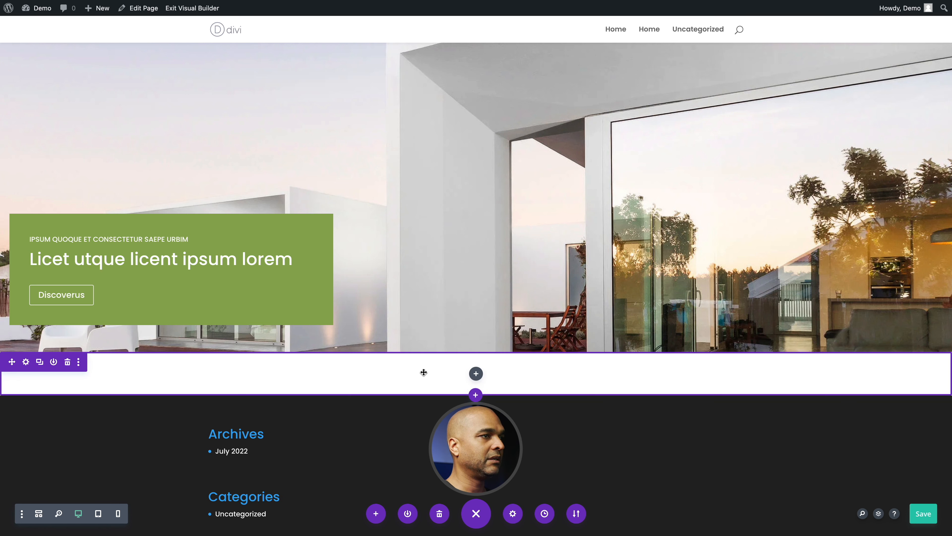
{"action": "right_click", "coordinate": [423, 371]}
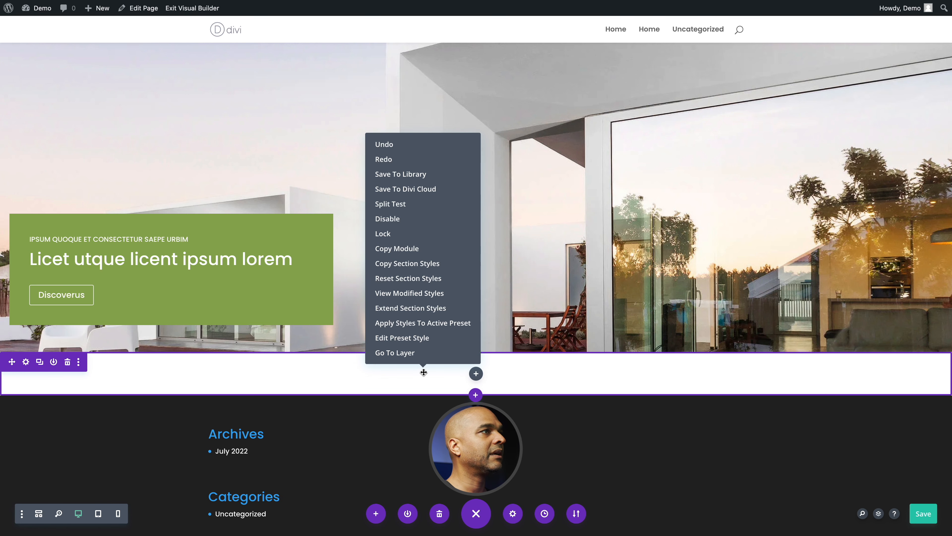
{"action": "left_click", "coordinate": [414, 385]}
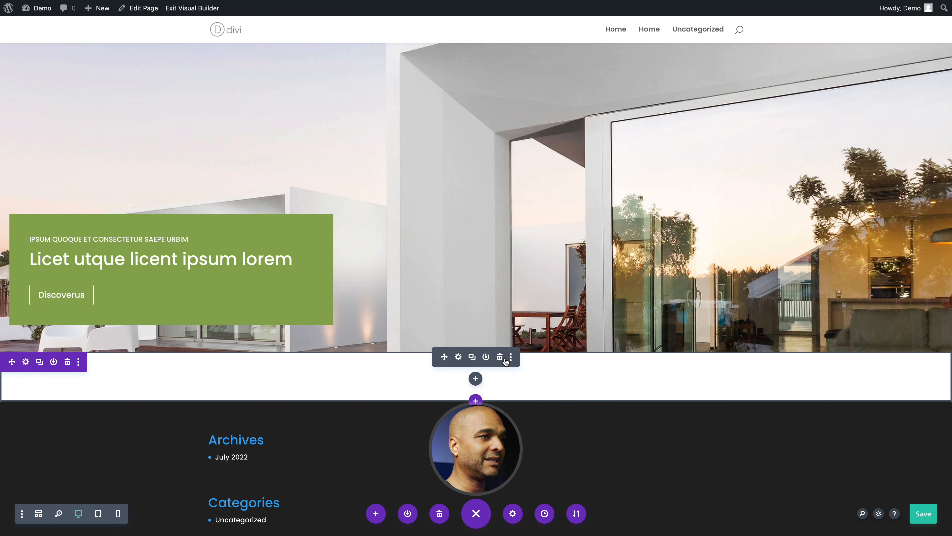
{"action": "left_click", "coordinate": [500, 356]}
- Place a dark-coloured duplicate of the "Licet utque licent ipsum lorem" text below the Discoverus button in the green row
{"action": "left_click", "coordinate": [167, 258]}
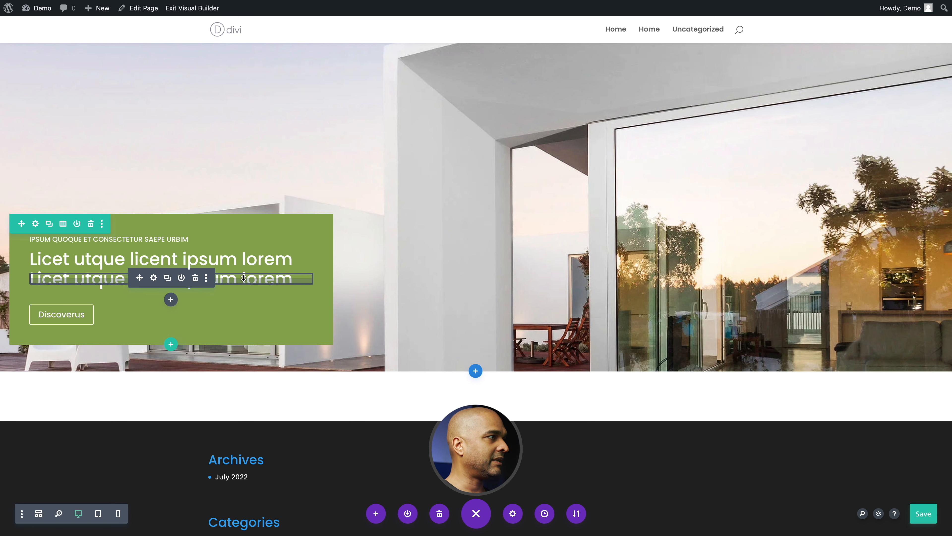
{"action": "left_click_drag", "start_coordinate": [368, 398], "coordinate": [162, 284]}
{"action": "left_click", "coordinate": [154, 278]}
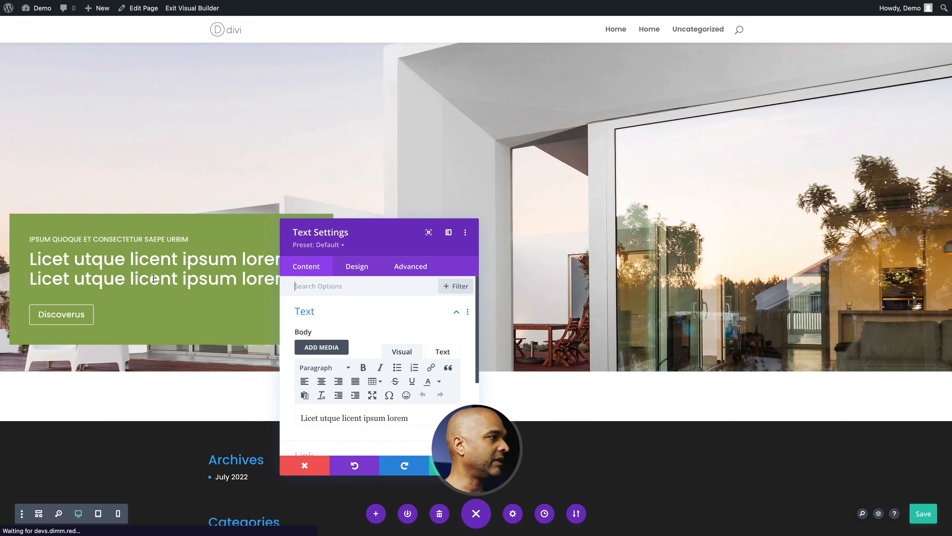
{"action": "left_click", "coordinate": [356, 267]}
{"action": "left_click", "coordinate": [338, 312]}
{"action": "scroll", "coordinate": [347, 397], "scroll_direction": "down", "scroll_amount": 3}
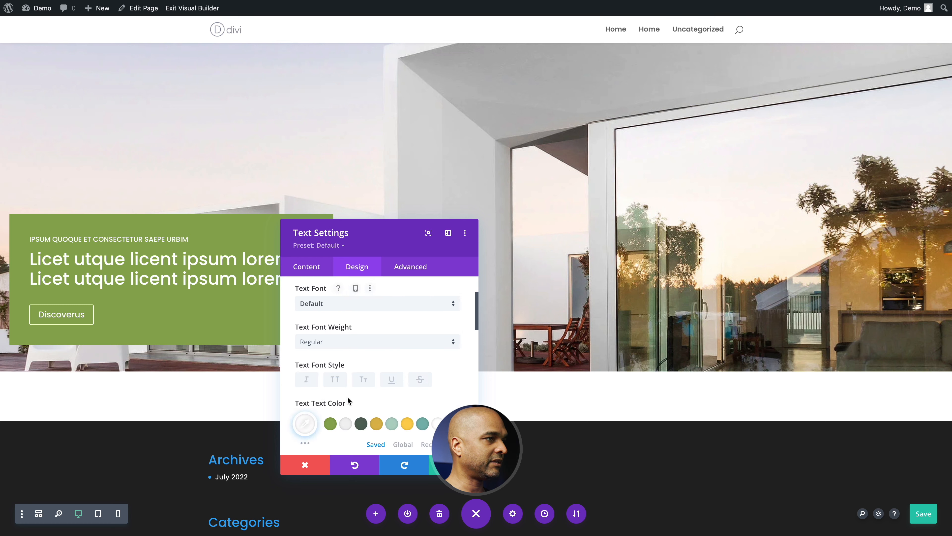
{"action": "left_click", "coordinate": [360, 423]}
{"action": "left_click", "coordinate": [434, 465]}
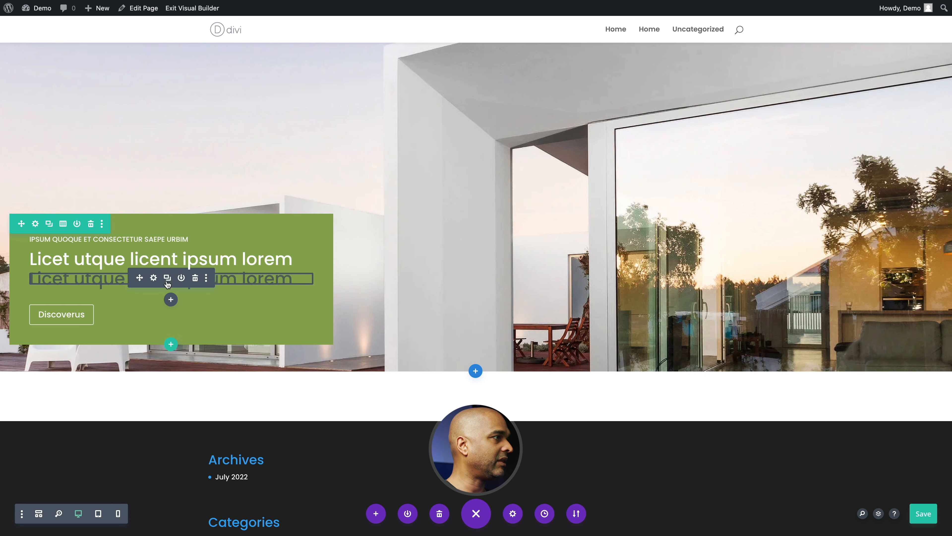
{"action": "left_click_drag", "start_coordinate": [137, 277], "coordinate": [243, 323]}
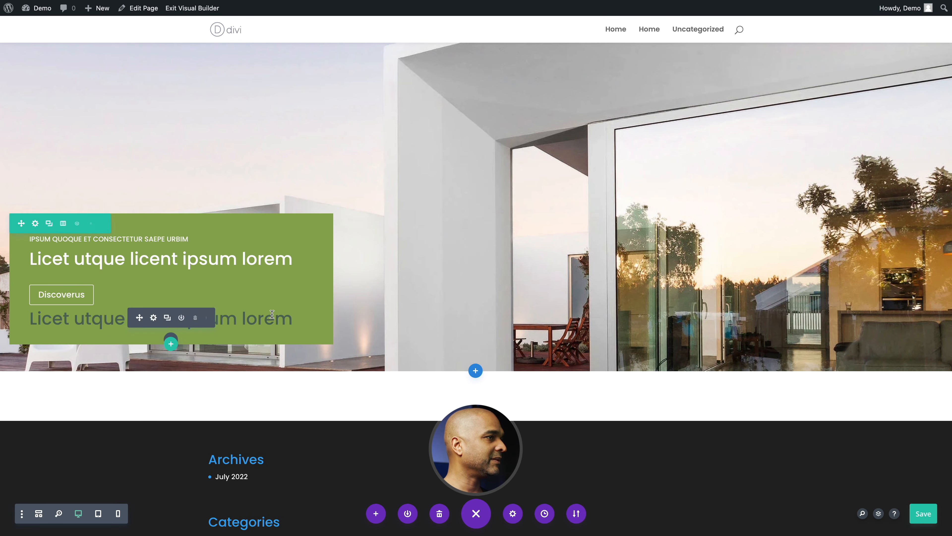
- Search the fullwidth section's insertable modules for "text", clear the search and close the module list
{"action": "left_click", "coordinate": [476, 392]}
{"action": "type", "text": "text"}
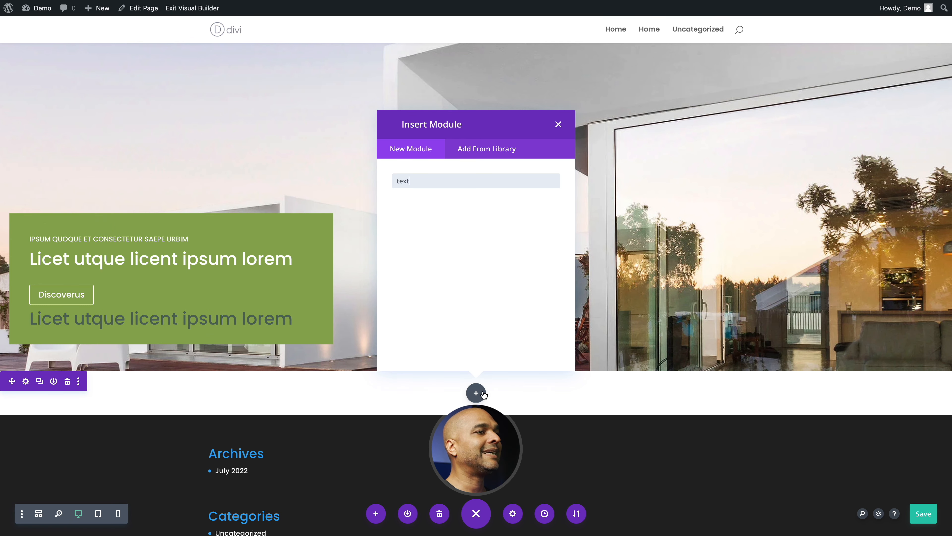
{"action": "key", "text": "BackSpace"}
{"action": "key", "text": "BackSpace"}
{"action": "key", "text": "BackSpace"}
{"action": "key", "text": "BackSpace"}
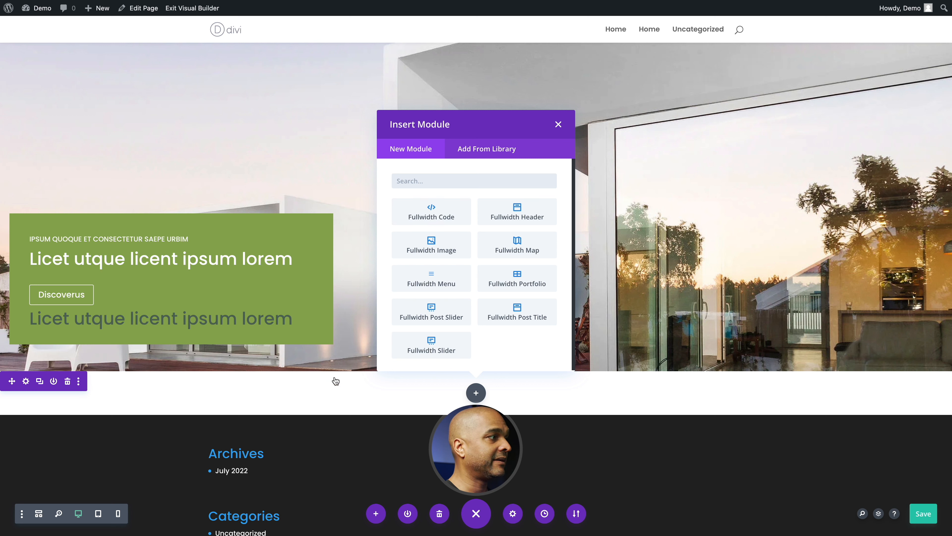
{"action": "left_click", "coordinate": [263, 409]}
- Replace the fullwidth section below the hero with a regular section containing a single-column row
{"action": "left_click", "coordinate": [67, 381]}
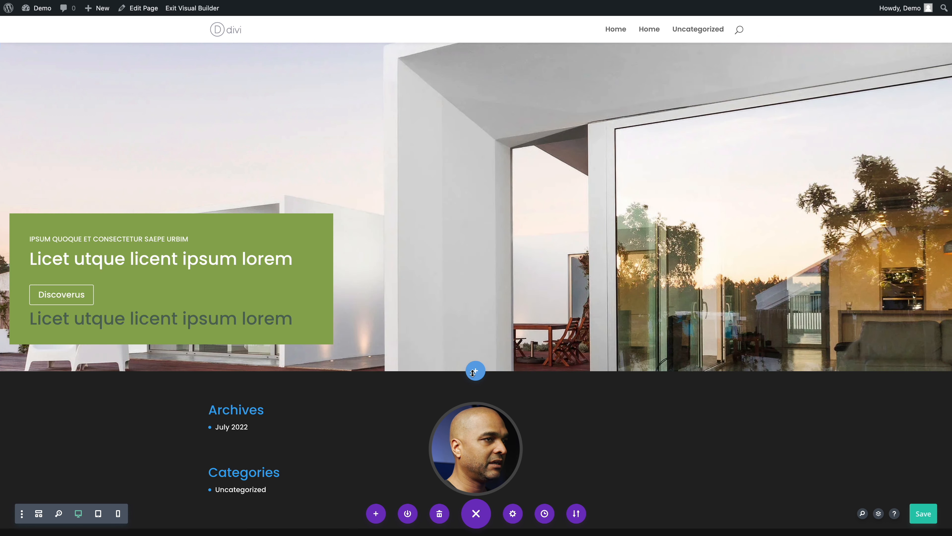
{"action": "left_click", "coordinate": [476, 371]}
{"action": "left_click", "coordinate": [422, 339]}
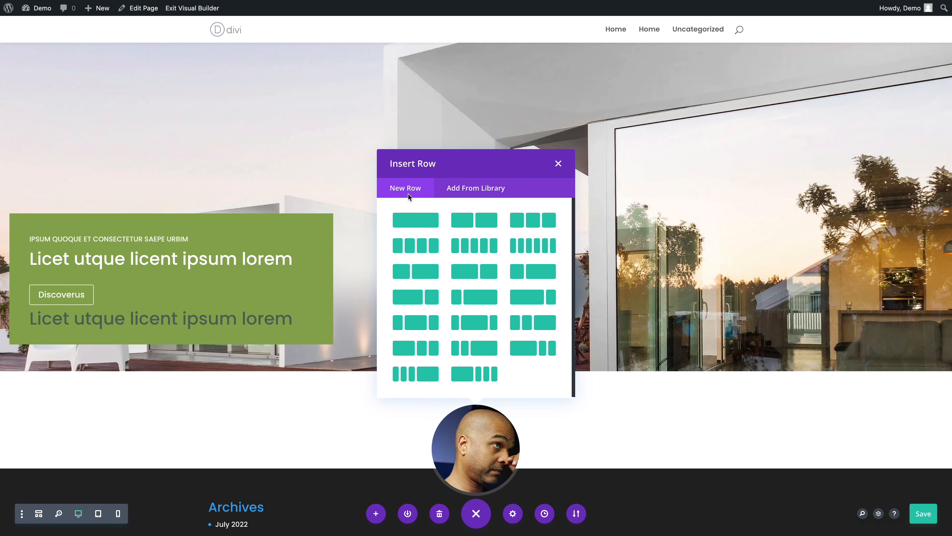
{"action": "left_click", "coordinate": [410, 217]}
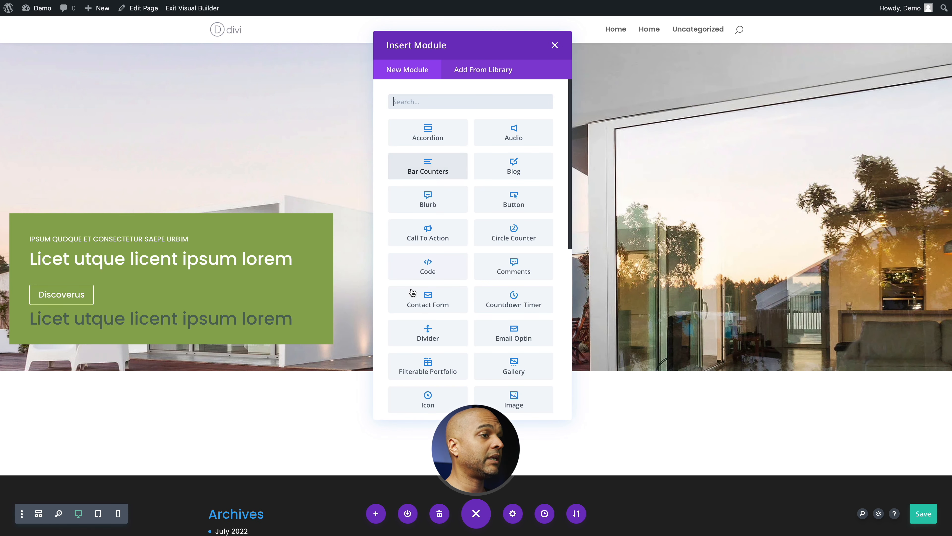
- Insert a Code module in the new row containing the mouse-icon link markup with the href "#CHANGEME"
{"action": "type", "text": "code"}
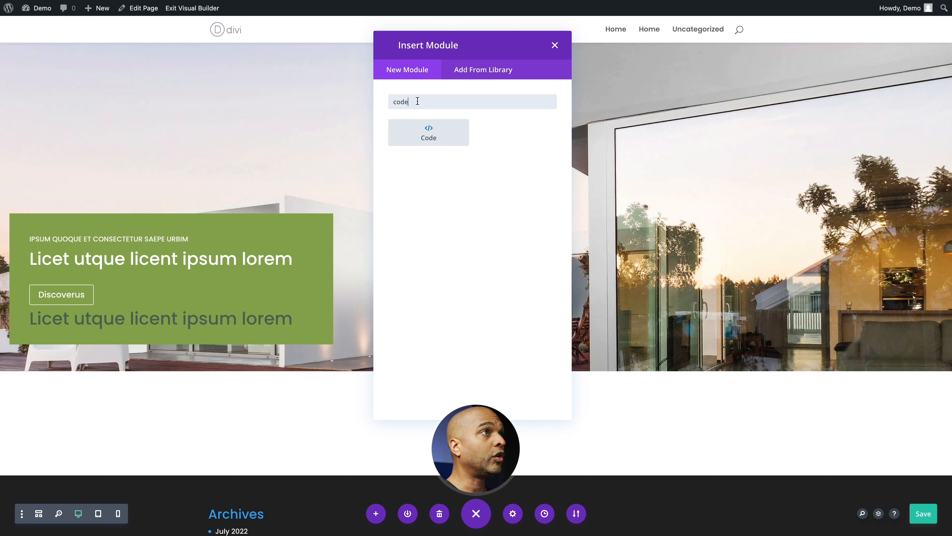
{"action": "left_click", "coordinate": [426, 126]}
{"action": "left_click", "coordinate": [361, 349]}
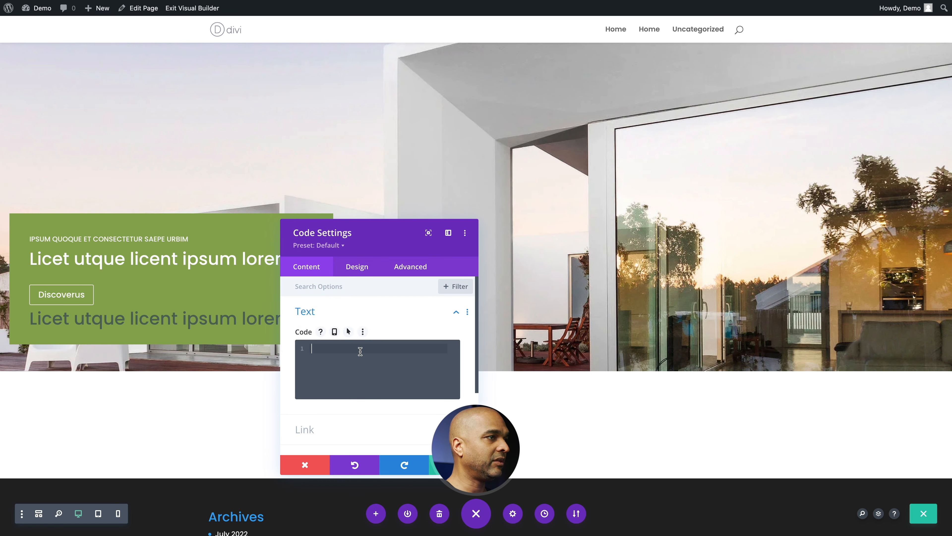
{"action": "type", "text": "href=\"#CHANGEME\">   <div class=\"mouse-icon\"><span></span></div> </a>"}
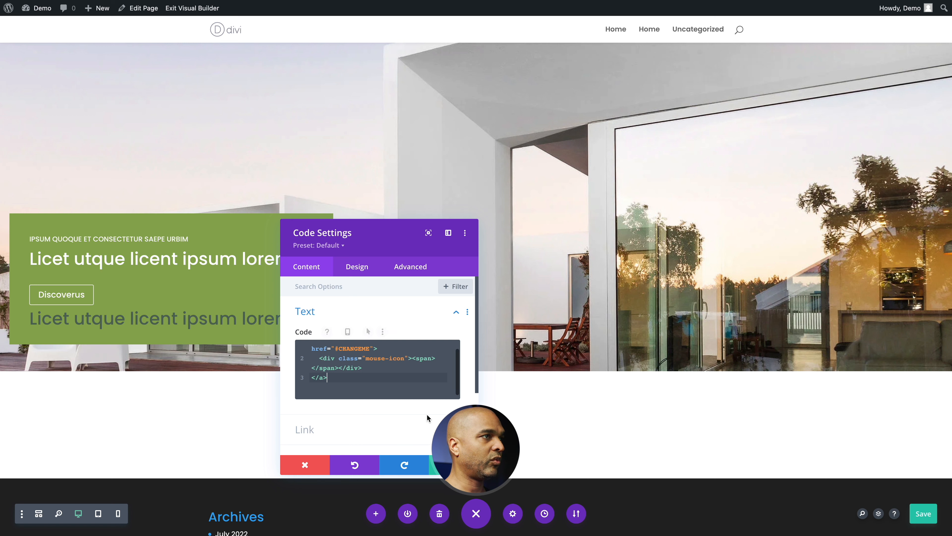
- Paste the mouse-icon and wheel-up-down animation CSS into the Code module's main element custom CSS
{"action": "left_click", "coordinate": [407, 268]}
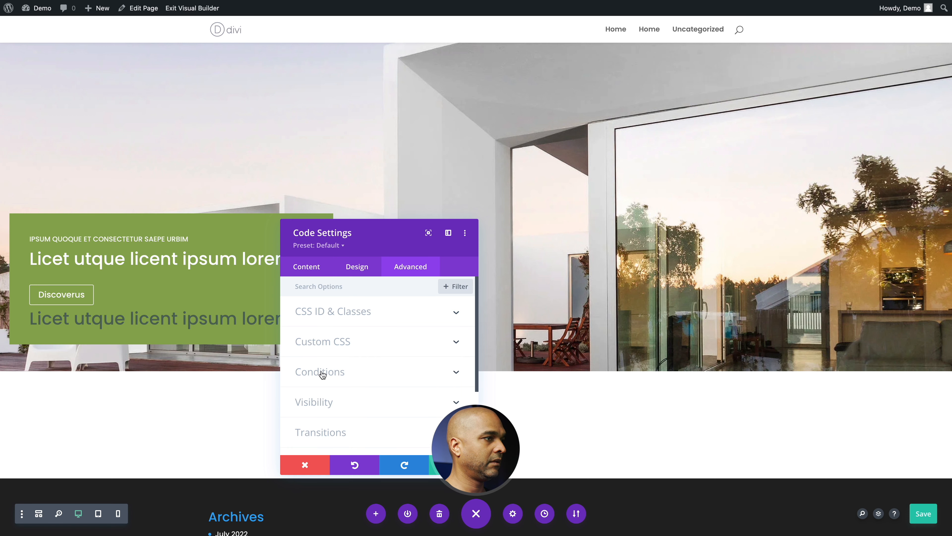
{"action": "left_click", "coordinate": [315, 348]}
{"action": "left_click", "coordinate": [321, 405]}
{"action": "key", "text": "ctrl+v"}
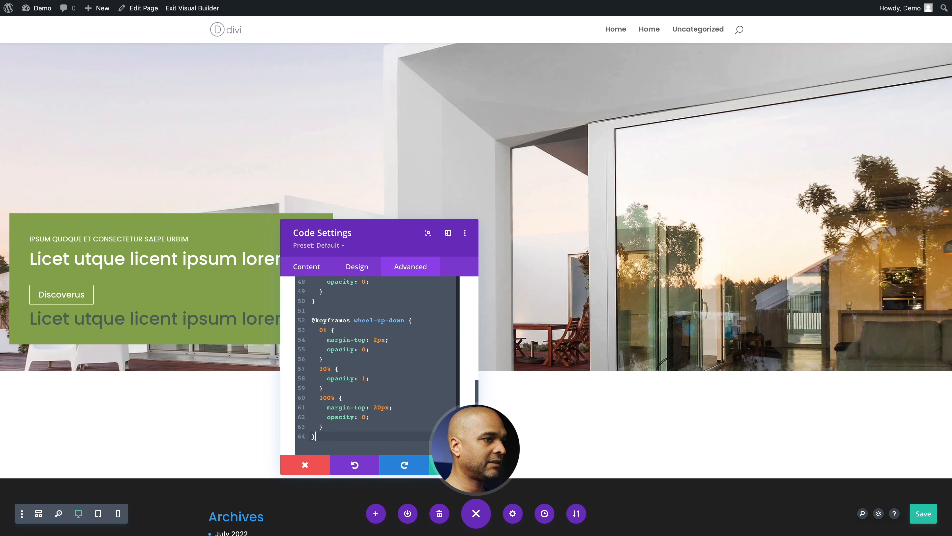
- Save the Code module and move the duplicate dark heading from the green box into the row below the hero
{"action": "left_click", "coordinate": [451, 465]}
{"action": "scroll", "coordinate": [308, 413], "scroll_direction": "down", "scroll_amount": 3}
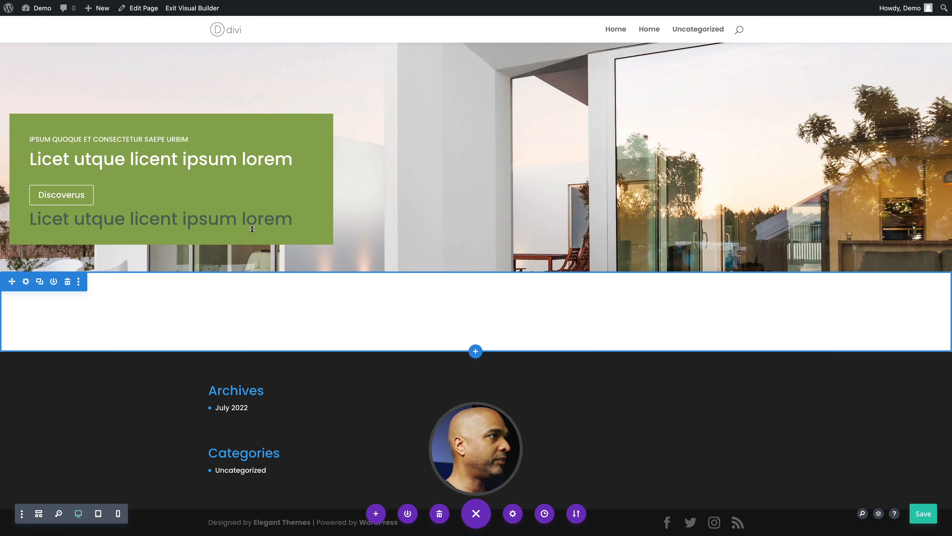
{"action": "left_click_drag", "start_coordinate": [138, 216], "coordinate": [400, 315]}
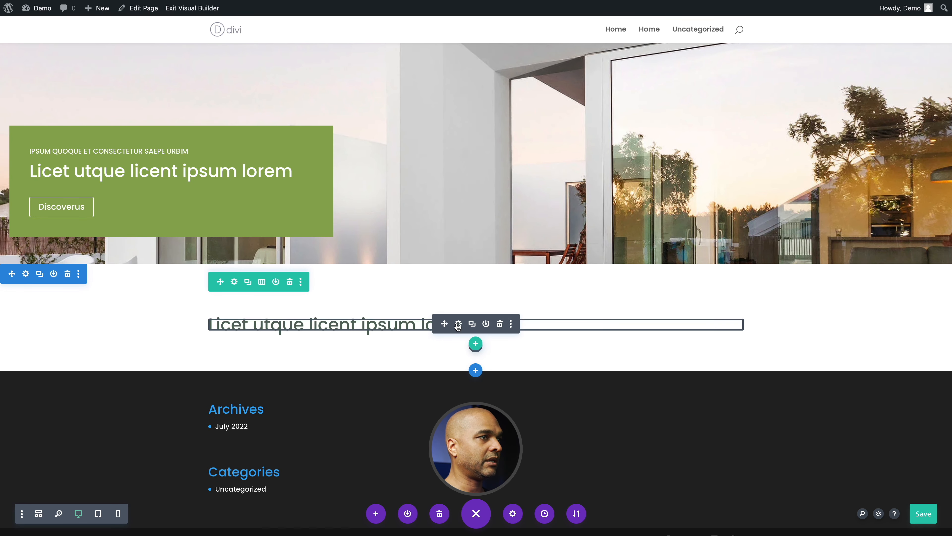
- Centre the moved heading and set its text colour to the saved green
{"action": "left_click", "coordinate": [458, 325]}
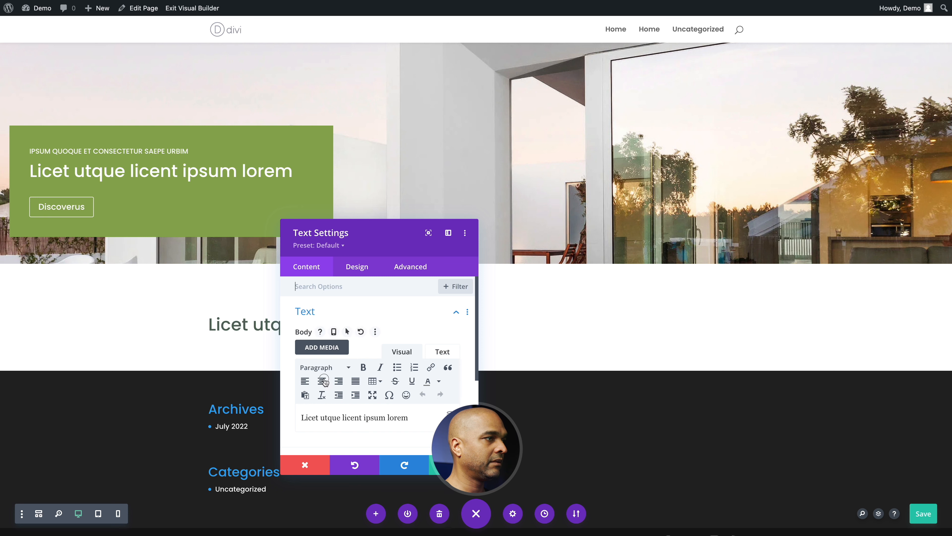
{"action": "left_click", "coordinate": [324, 381]}
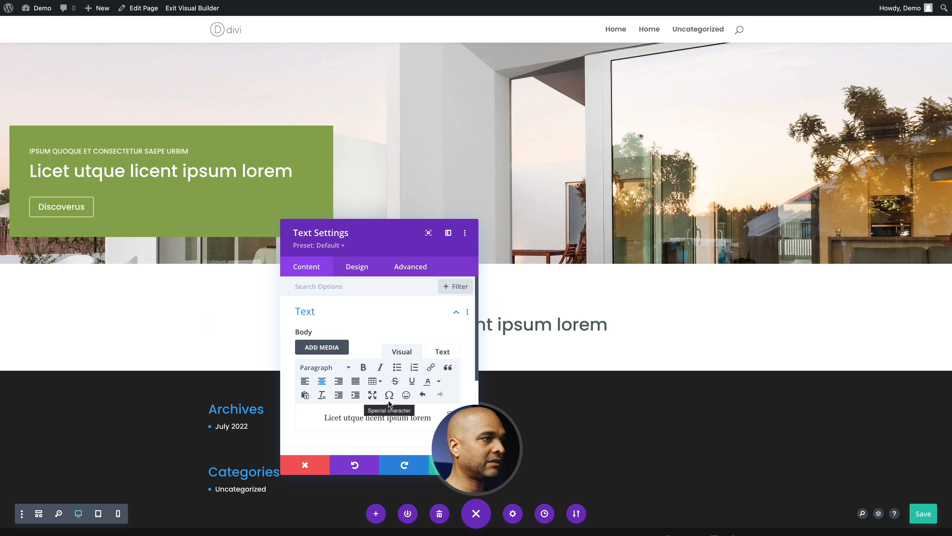
{"action": "left_click", "coordinate": [349, 273]}
{"action": "left_click", "coordinate": [310, 270]}
{"action": "left_click", "coordinate": [305, 311]}
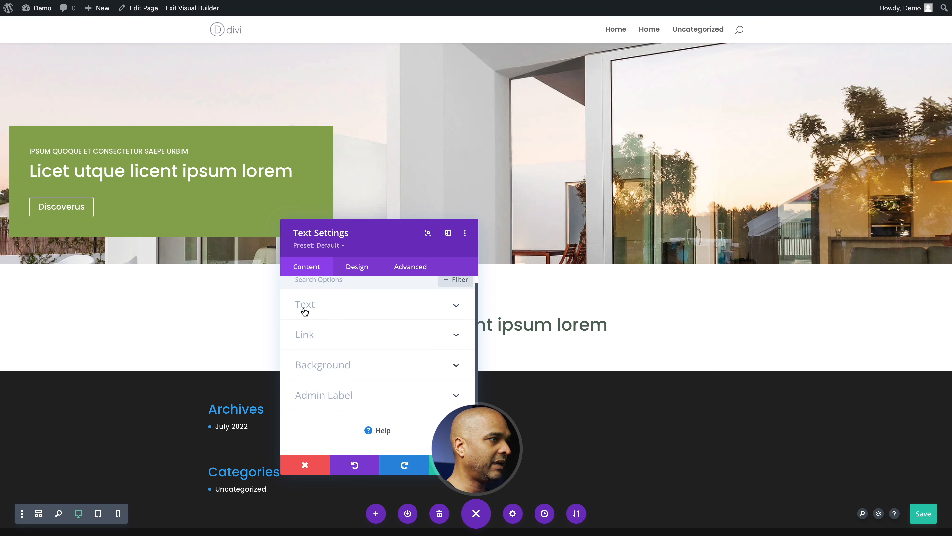
{"action": "left_click", "coordinate": [306, 334]}
{"action": "scroll", "coordinate": [305, 309], "scroll_direction": "up", "scroll_amount": 2}
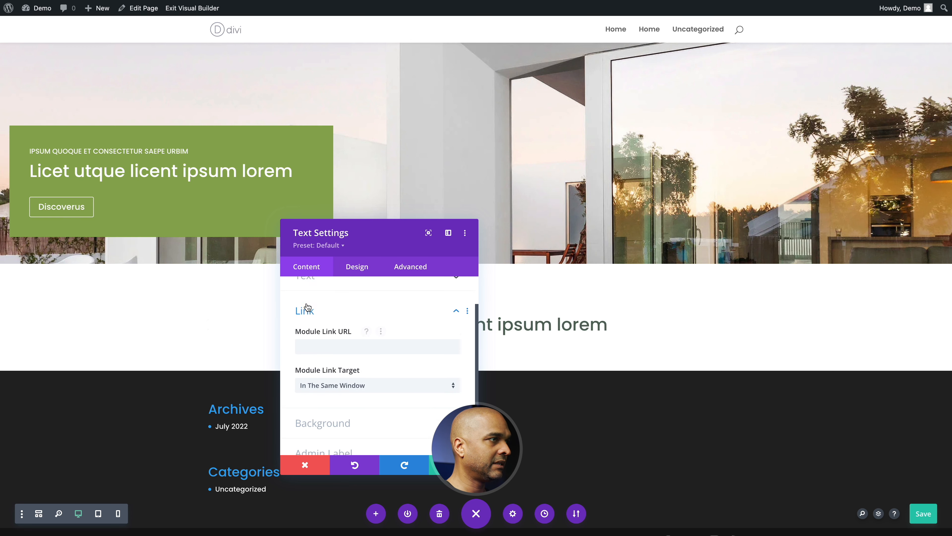
{"action": "left_click", "coordinate": [308, 309]}
{"action": "left_click", "coordinate": [306, 311]}
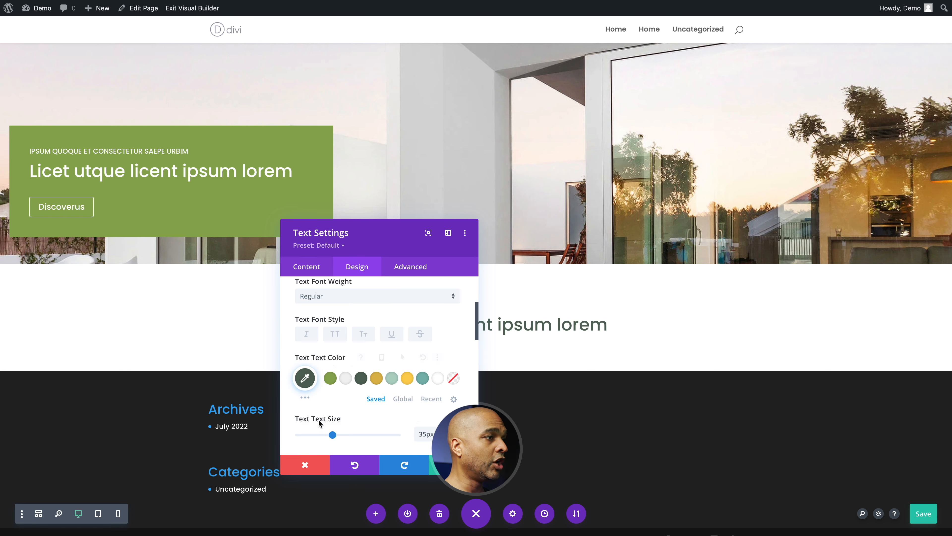
{"action": "left_click", "coordinate": [330, 378]}
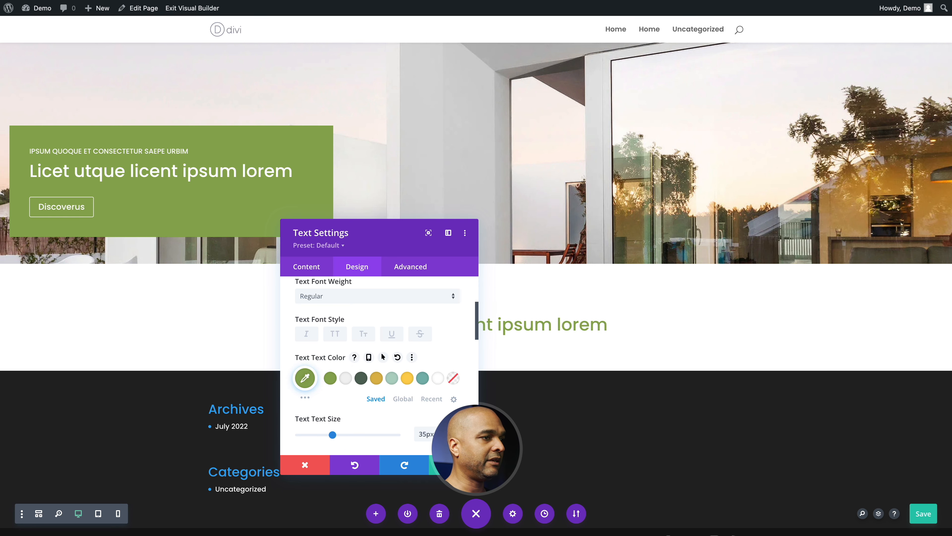
- Replace the moved heading's text with "Introductium", centre it and save the module
{"action": "key", "text": "Escape"}
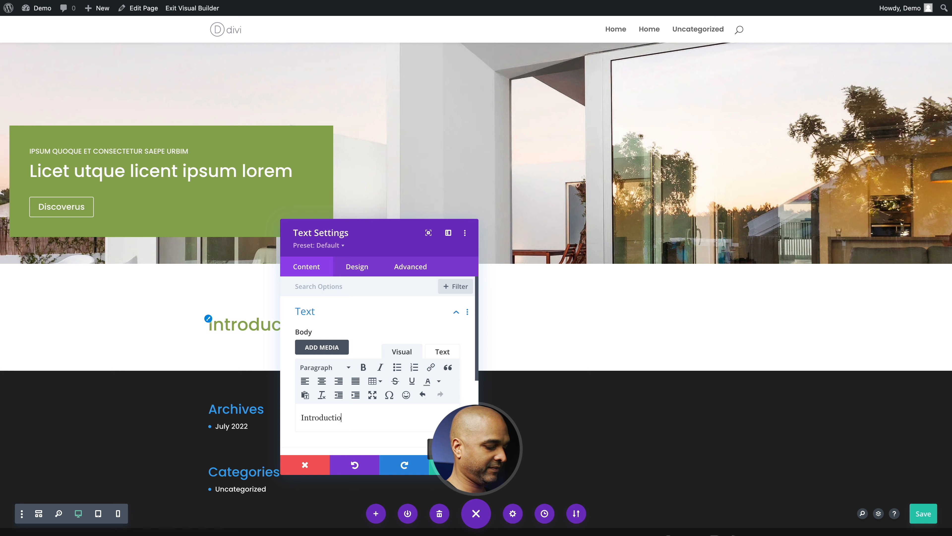
{"action": "left_click", "coordinate": [453, 465]}
{"action": "left_click", "coordinate": [456, 324]}
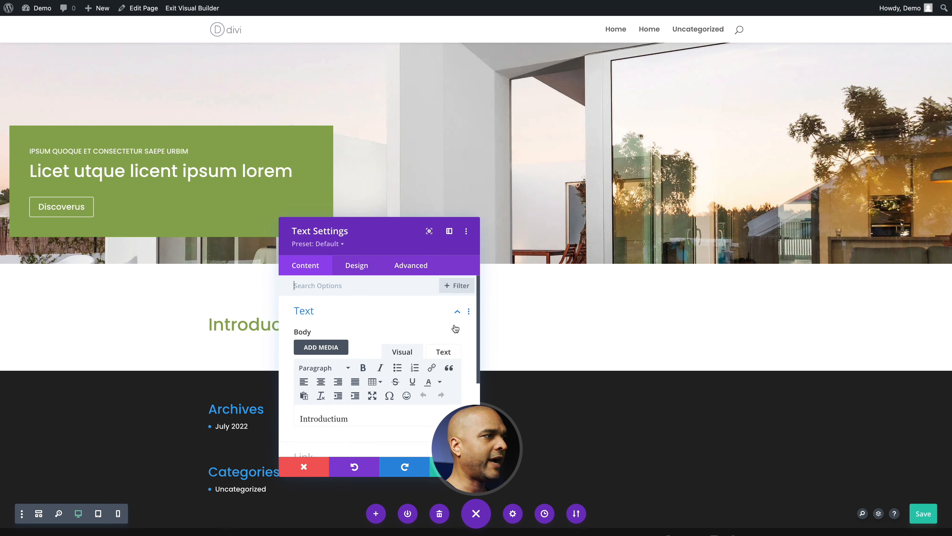
{"action": "left_click", "coordinate": [321, 381]}
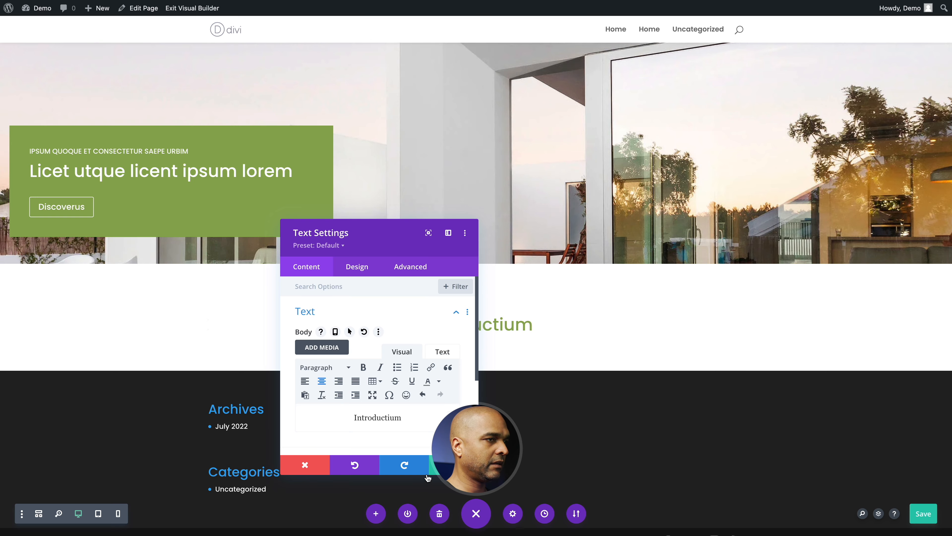
{"action": "left_click", "coordinate": [431, 469]}
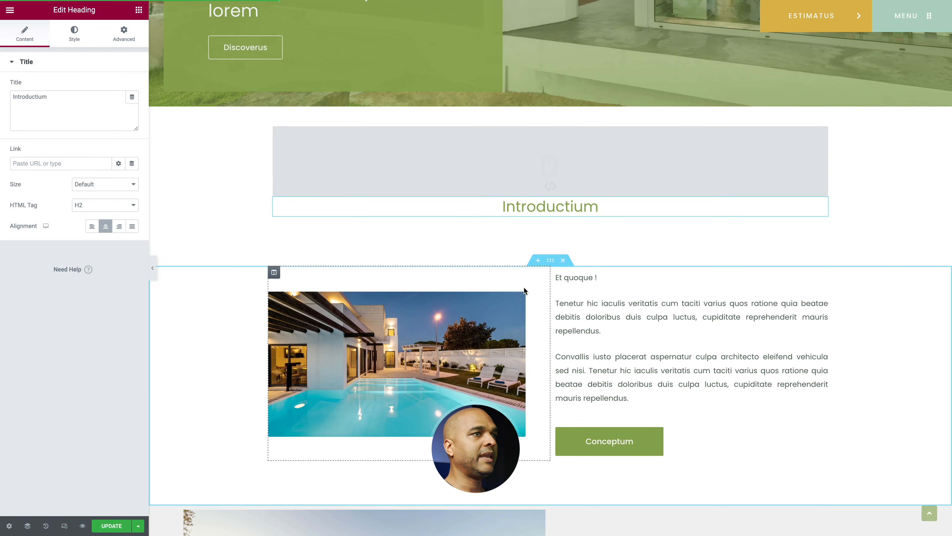
{"action": "scroll", "coordinate": [524, 291], "scroll_direction": "down", "scroll_amount": 2}
{"action": "scroll", "coordinate": [524, 291], "scroll_direction": "up", "scroll_amount": 2}
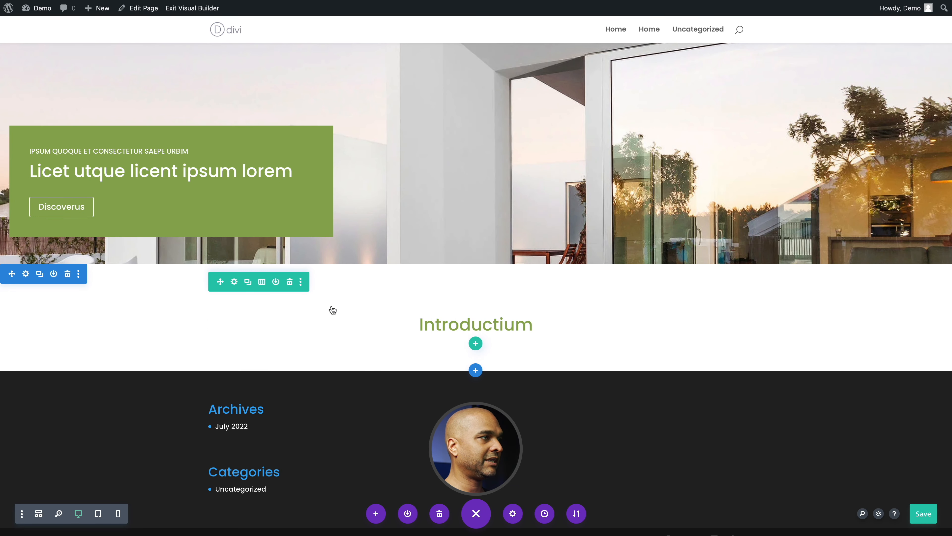
{"action": "left_click", "coordinate": [27, 274]}
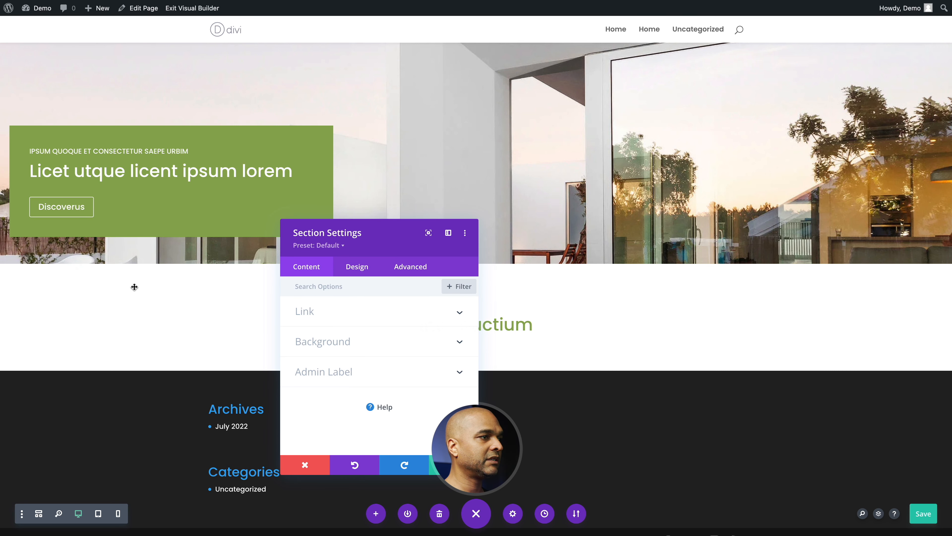
{"action": "left_click", "coordinate": [41, 275]}
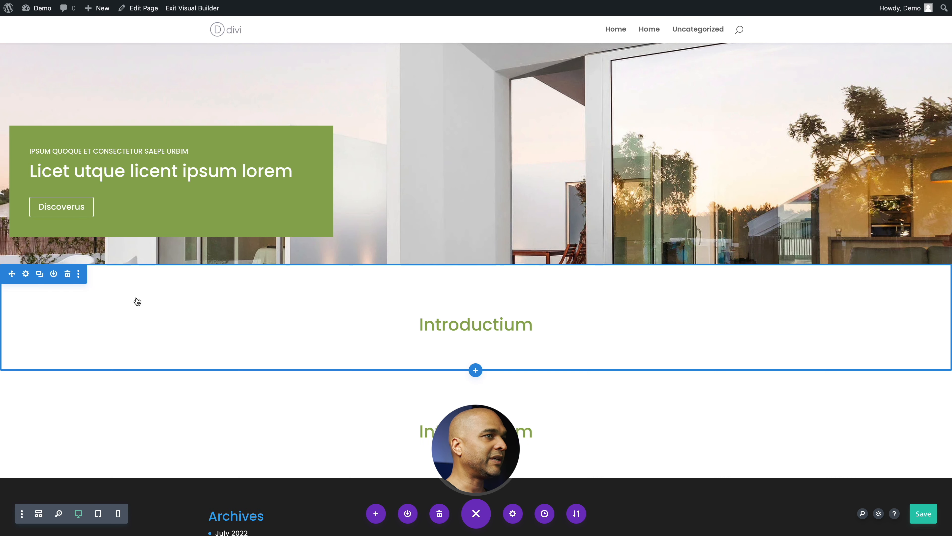
{"action": "scroll", "coordinate": [237, 416], "scroll_direction": "down", "scroll_amount": 2}
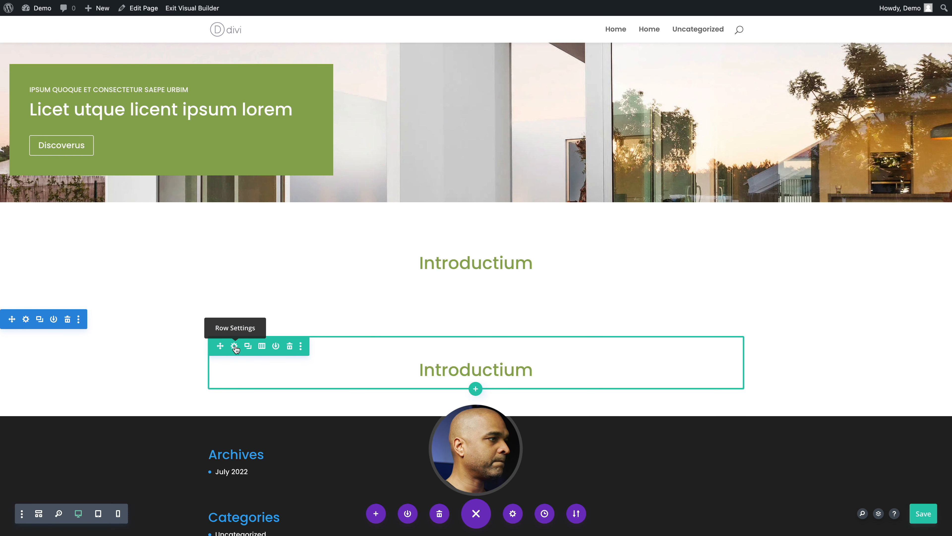
{"action": "left_click", "coordinate": [67, 319]}
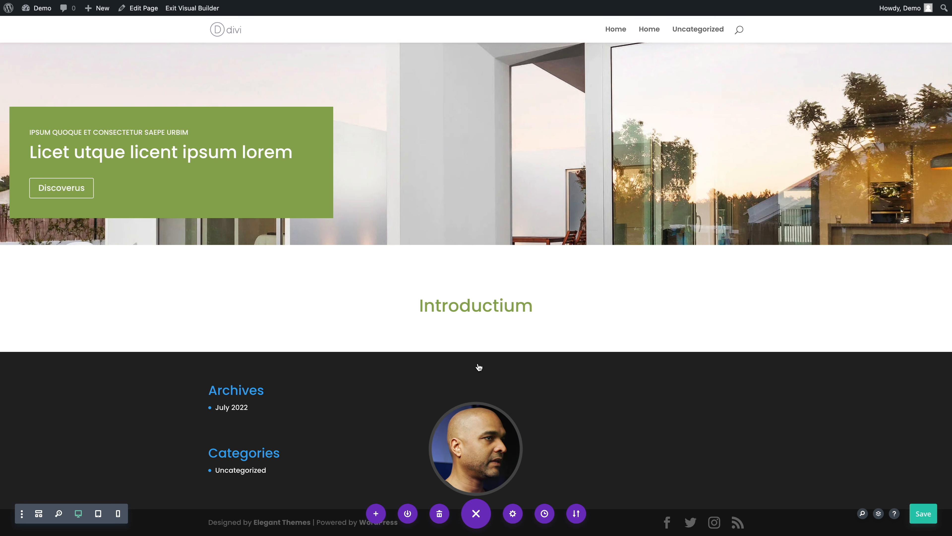
- Add a regular section below the Introductium heading with a row of two equal columns
{"action": "left_click", "coordinate": [475, 351]}
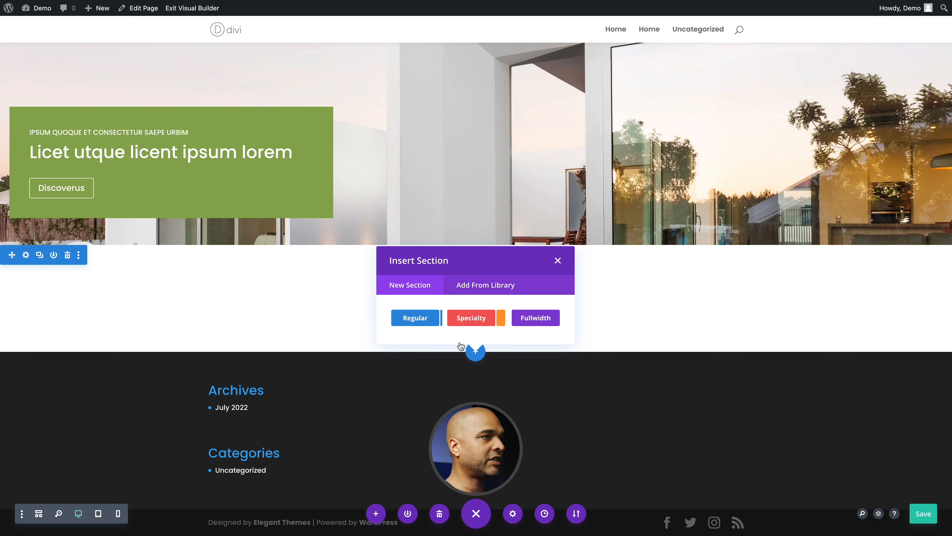
{"action": "left_click", "coordinate": [423, 322]}
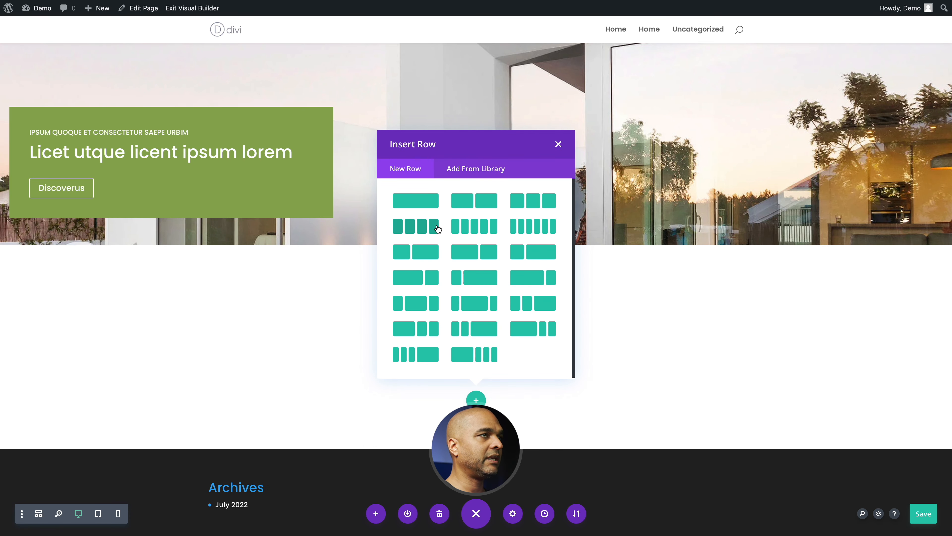
{"action": "left_click", "coordinate": [485, 206]}
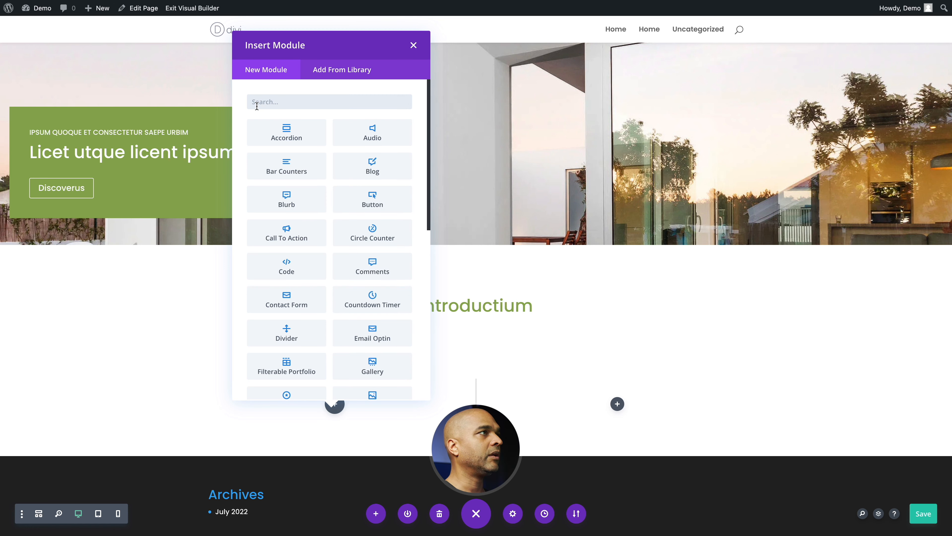
- Insert an Image module in the first column using the pool photo gbi-13.webp from the media library
{"action": "type", "text": "im"}
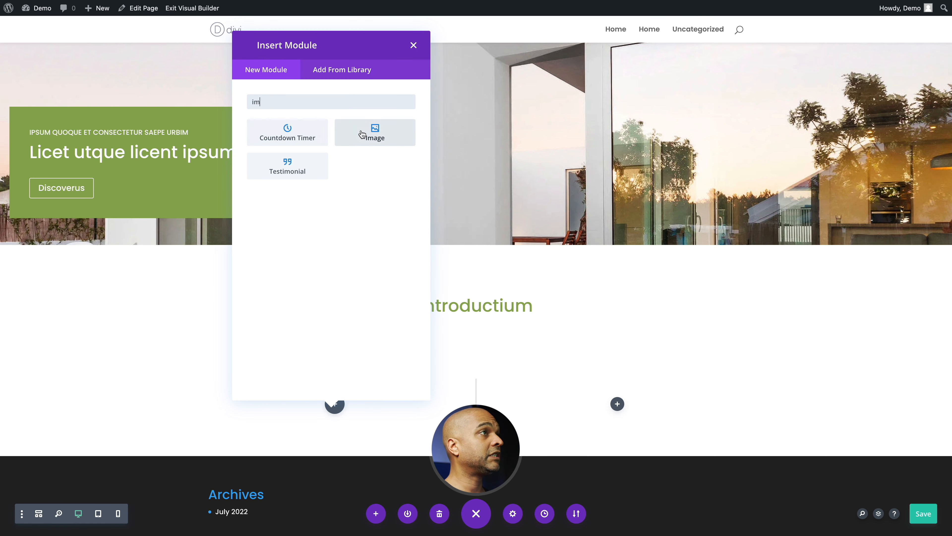
{"action": "left_click", "coordinate": [375, 132]}
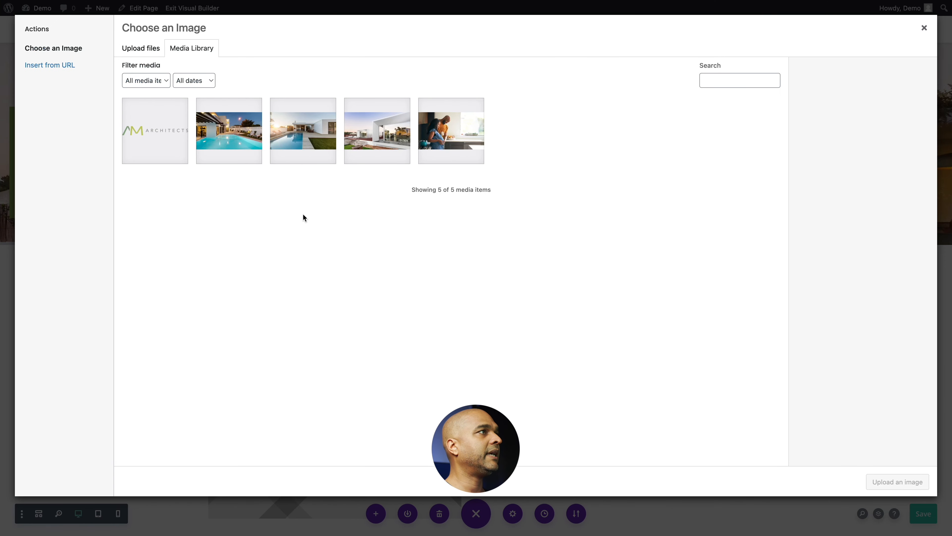
{"action": "left_click", "coordinate": [230, 134]}
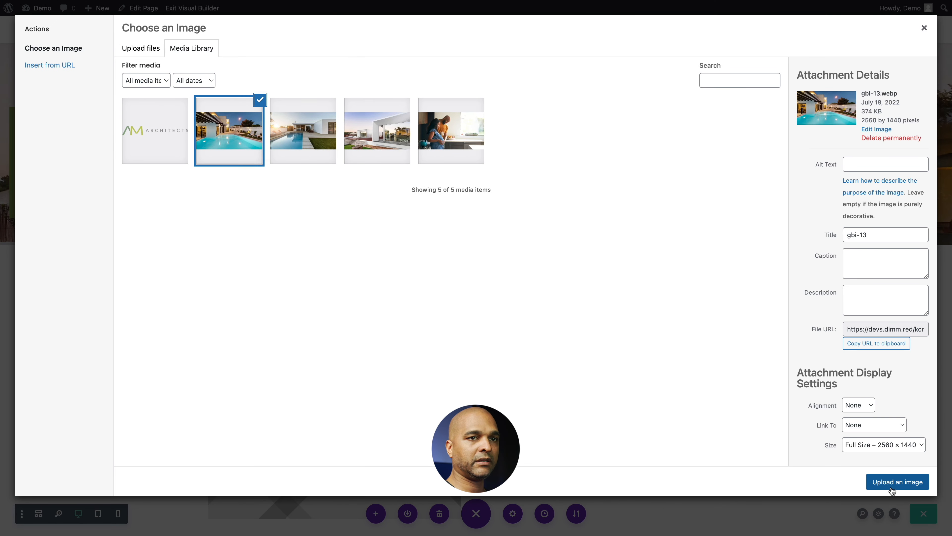
{"action": "left_click", "coordinate": [897, 482]}
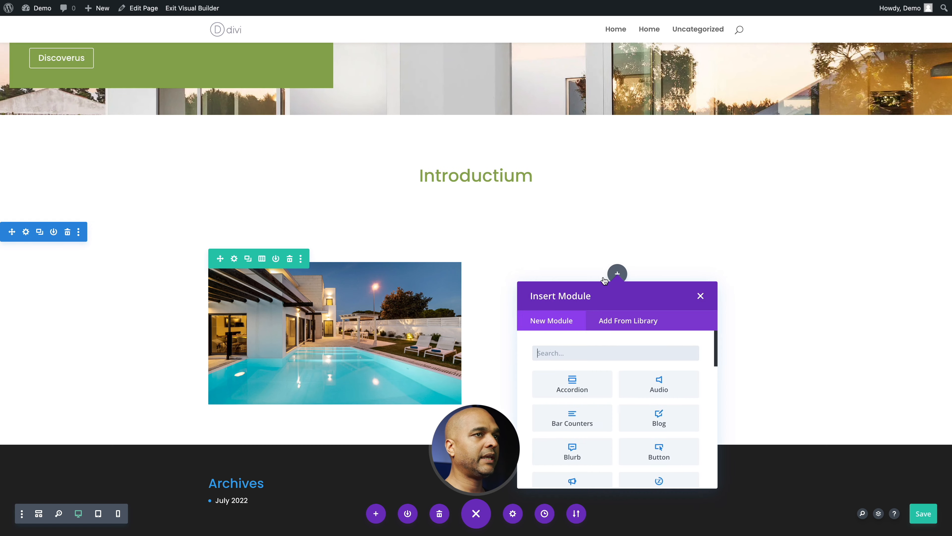
- Insert a Text module in the second column containing the "Et quoque !" paragraphs copied from the Elementor page
{"action": "type", "text": "text"}
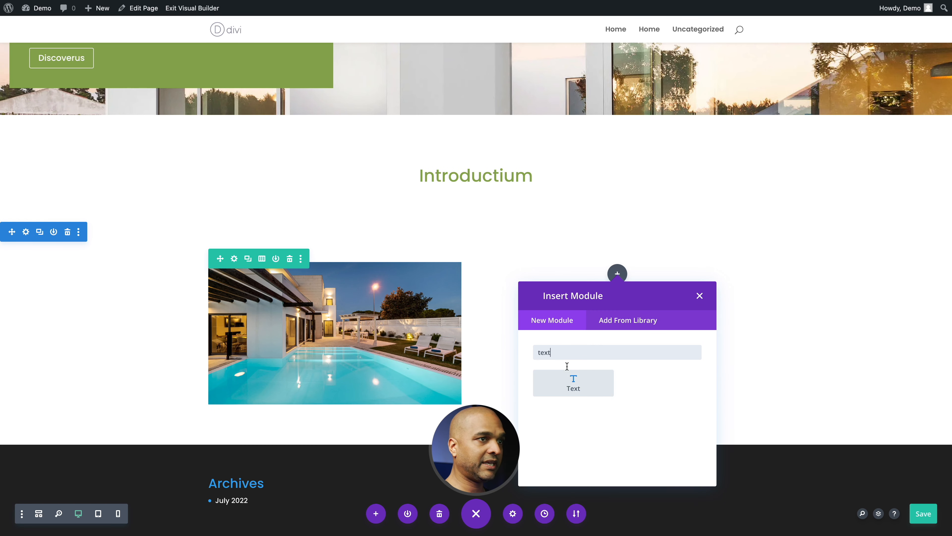
{"action": "left_click", "coordinate": [567, 383]}
{"action": "type", "text": "Et quoque ! Tenetur hic iaculis veritatis cum taciti varius quos ratione quia beatae debitis doloribus duis culpa luctus, cupiditate reprehenderit mauris repellendus. Convallis iusto placerat aspernatur culpa architecto eleifend vehicula sed nisi. Tenetur hic iaculis veritatis cum taciti varius quos ratione quia beatae debitis doloribus duis culpa luctus, cupiditate reprehenderit mauris repellendus."}
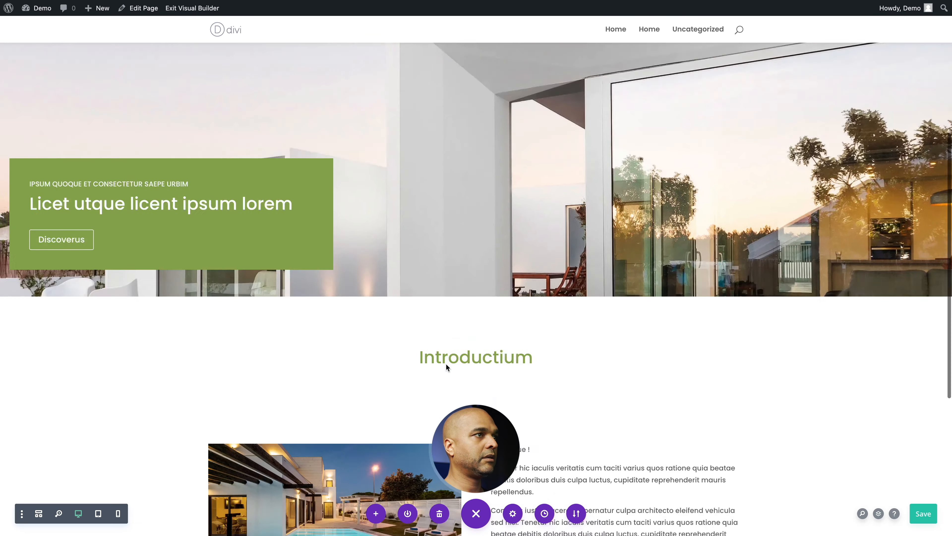
- Open the advanced settings of the first column in the row holding the pool photo
{"action": "scroll", "coordinate": [446, 364], "scroll_direction": "down", "scroll_amount": 5}
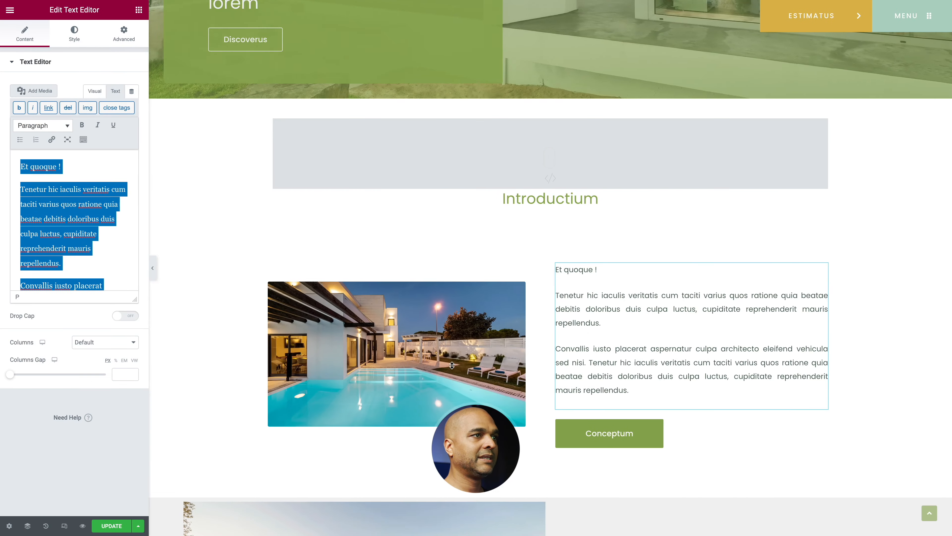
{"action": "scroll", "coordinate": [451, 364], "scroll_direction": "down", "scroll_amount": 5}
{"action": "scroll", "coordinate": [451, 364], "scroll_direction": "up", "scroll_amount": 4}
{"action": "scroll", "coordinate": [451, 365], "scroll_direction": "up", "scroll_amount": 2}
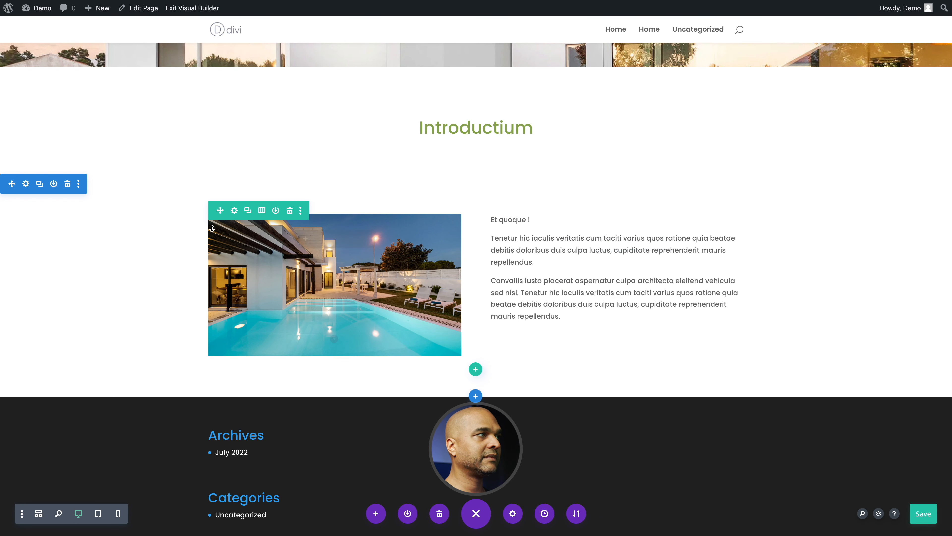
{"action": "left_click", "coordinate": [233, 211]}
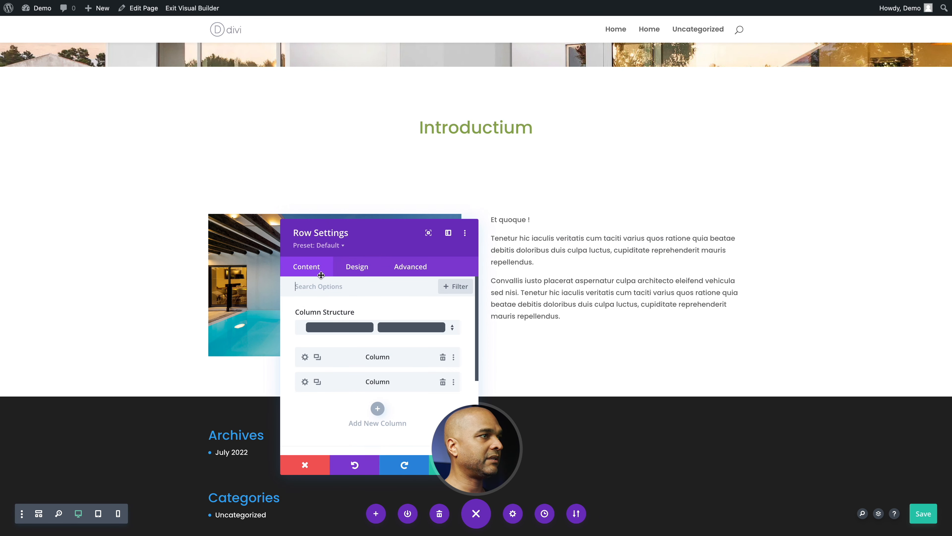
{"action": "left_click", "coordinate": [305, 358]}
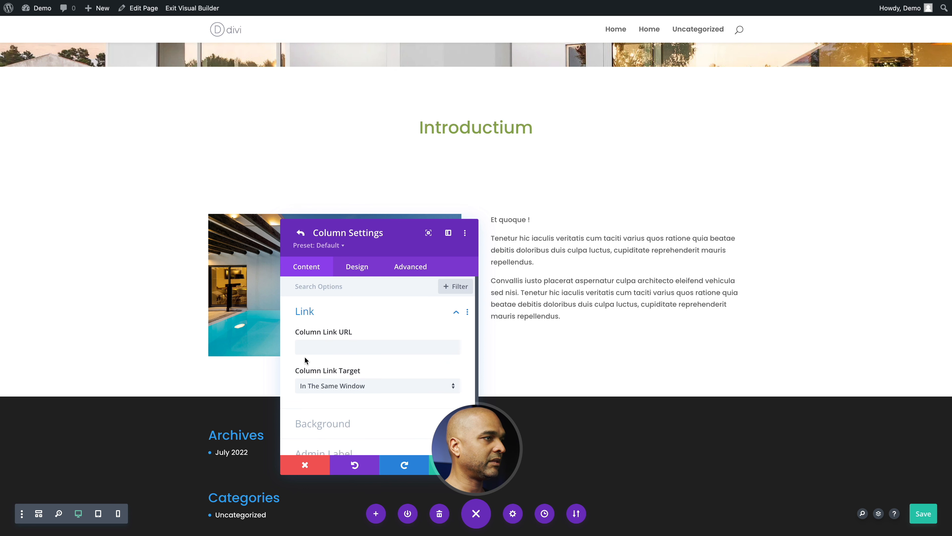
{"action": "scroll", "coordinate": [292, 360], "scroll_direction": "down", "scroll_amount": 2}
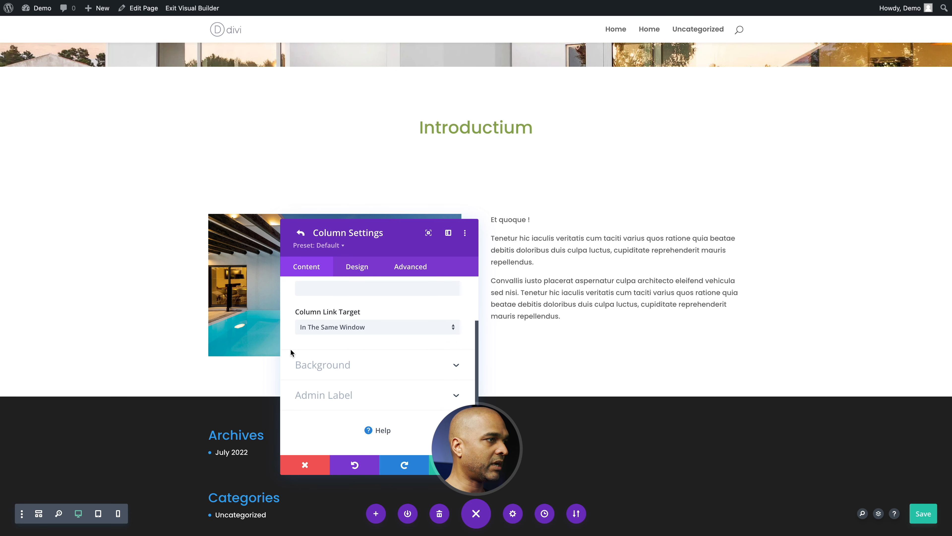
{"action": "left_click", "coordinate": [423, 267]}
{"action": "scroll", "coordinate": [340, 374], "scroll_direction": "down", "scroll_amount": 2}
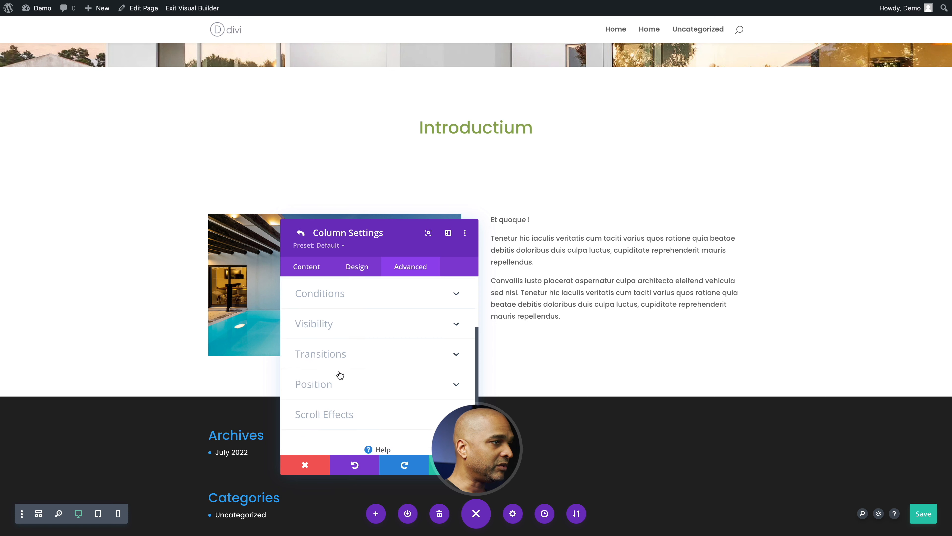
- Enable the Vertical Motion scroll effect for the pool photo's column
{"action": "left_click", "coordinate": [335, 382]}
{"action": "scroll", "coordinate": [332, 384], "scroll_direction": "down", "scroll_amount": 5}
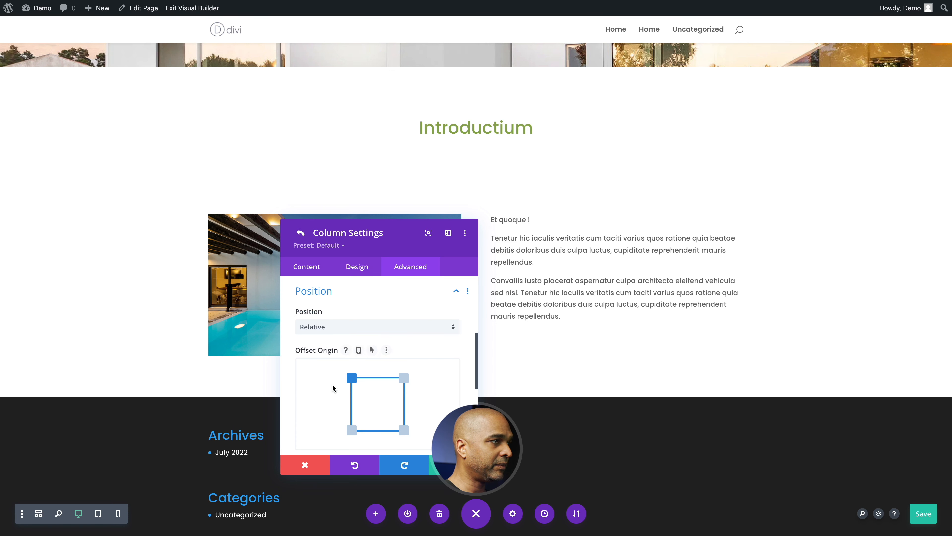
{"action": "scroll", "coordinate": [329, 355], "scroll_direction": "up", "scroll_amount": 2}
{"action": "scroll", "coordinate": [328, 366], "scroll_direction": "down", "scroll_amount": 2}
{"action": "left_click", "coordinate": [325, 394]}
{"action": "scroll", "coordinate": [317, 371], "scroll_direction": "up", "scroll_amount": 1}
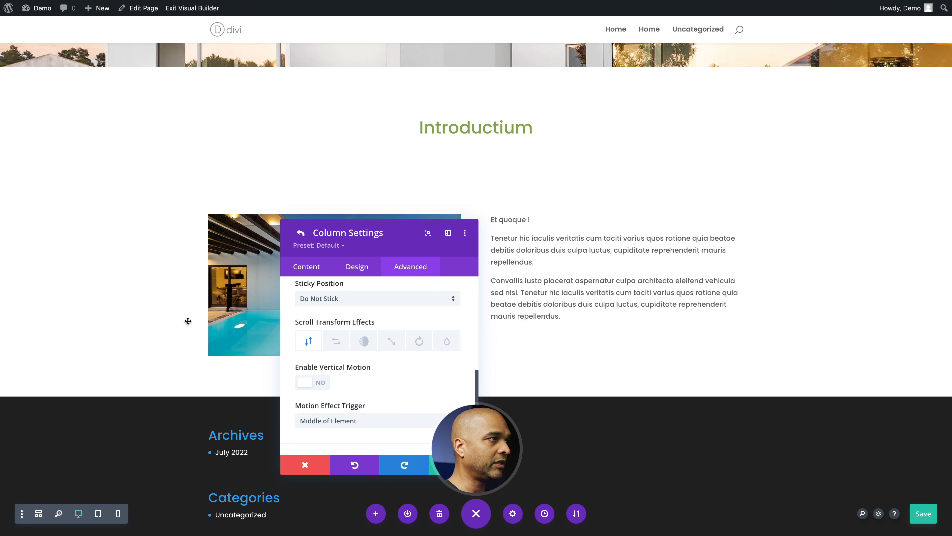
{"action": "scroll", "coordinate": [187, 321], "scroll_direction": "up", "scroll_amount": 4}
{"action": "scroll", "coordinate": [188, 321], "scroll_direction": "down", "scroll_amount": 3}
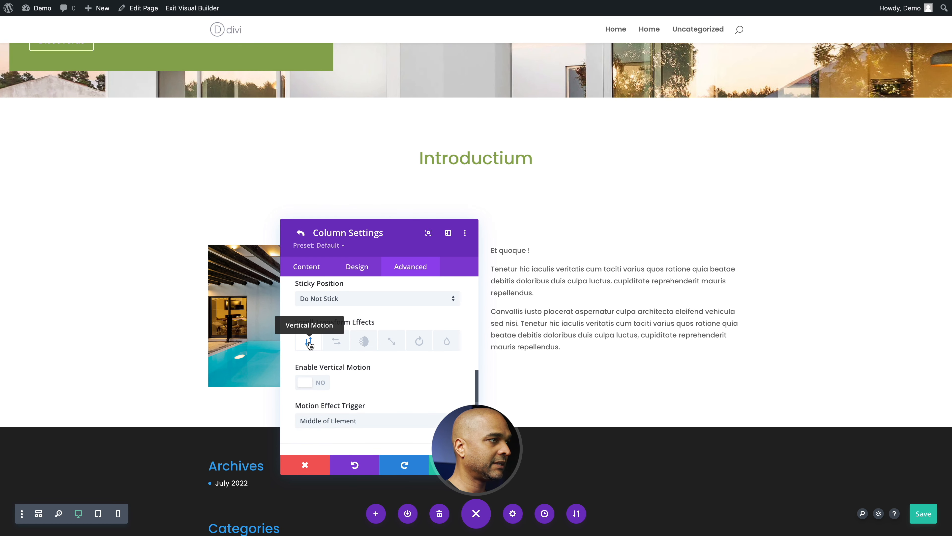
{"action": "left_click", "coordinate": [312, 384]}
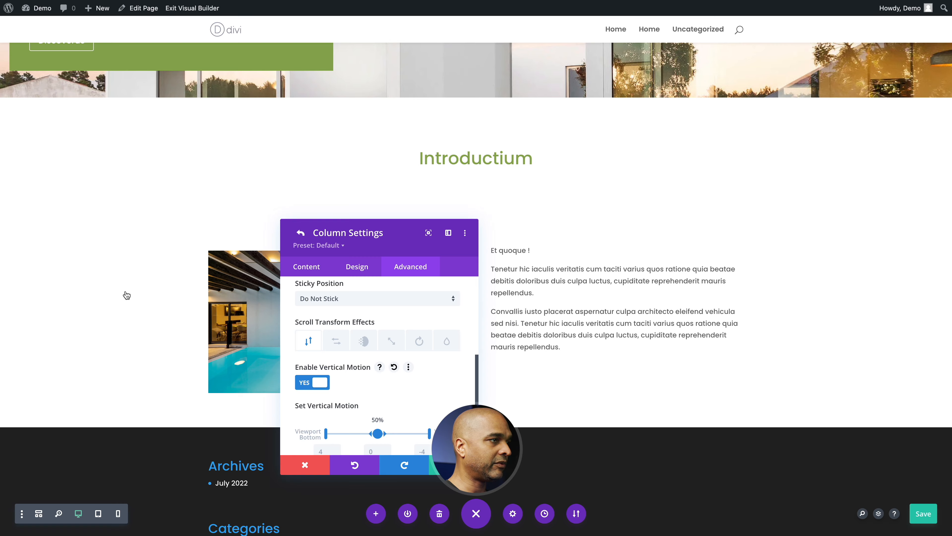
- Set the column's vertical motion midpoint to 48% and the motion effect trigger to Top of Element, and save the row
{"action": "scroll", "coordinate": [126, 295], "scroll_direction": "up", "scroll_amount": 3}
{"action": "scroll", "coordinate": [126, 292], "scroll_direction": "down", "scroll_amount": 2}
{"action": "scroll", "coordinate": [125, 292], "scroll_direction": "down", "scroll_amount": 4}
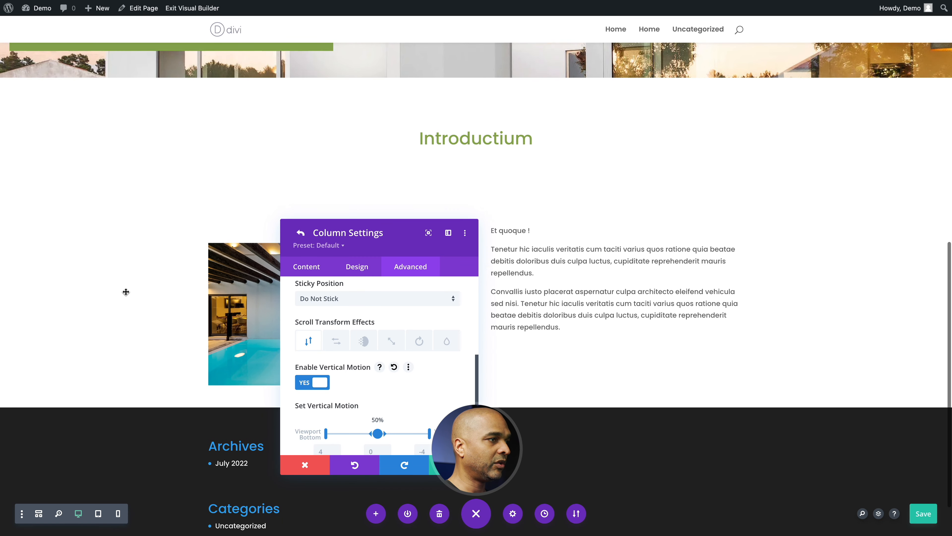
{"action": "scroll", "coordinate": [125, 292], "scroll_direction": "up", "scroll_amount": 6}
{"action": "scroll", "coordinate": [126, 292], "scroll_direction": "down", "scroll_amount": 1}
{"action": "scroll", "coordinate": [125, 292], "scroll_direction": "down", "scroll_amount": 2}
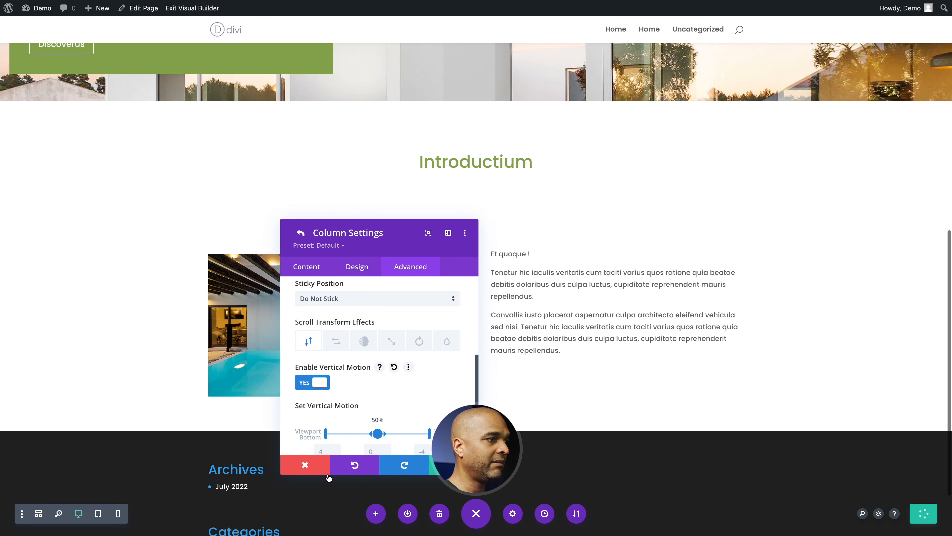
{"action": "left_click_drag", "start_coordinate": [376, 434], "coordinate": [347, 435]}
{"action": "scroll", "coordinate": [188, 279], "scroll_direction": "up", "scroll_amount": 4}
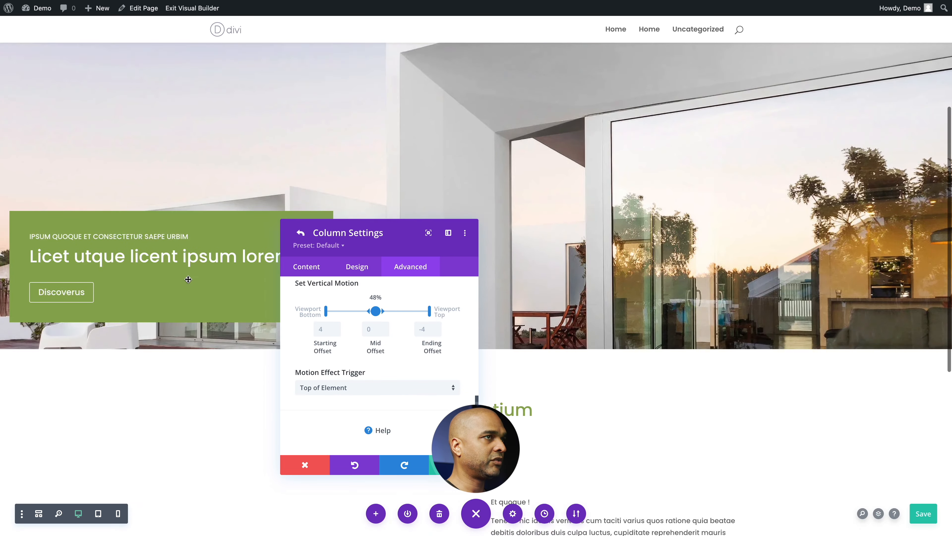
{"action": "scroll", "coordinate": [188, 280], "scroll_direction": "down", "scroll_amount": 6}
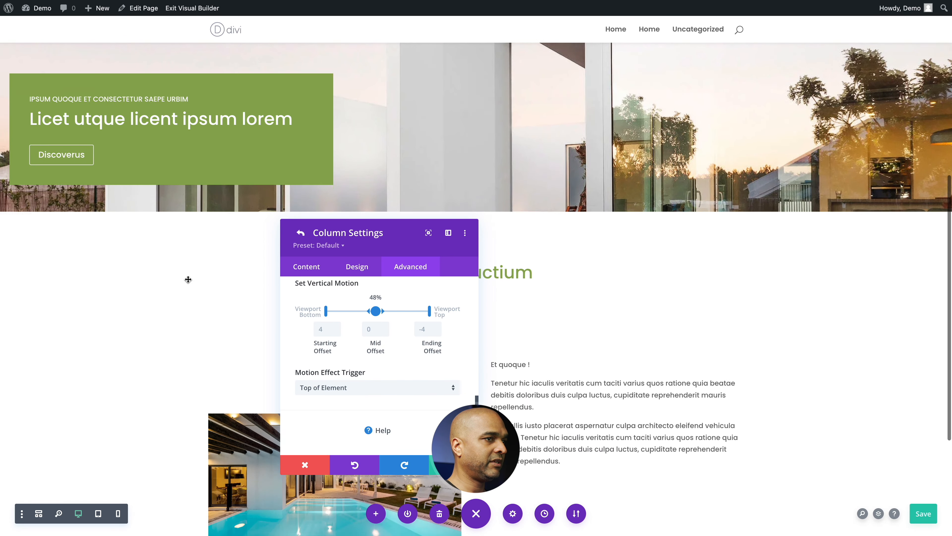
{"action": "scroll", "coordinate": [188, 280], "scroll_direction": "down", "scroll_amount": 1}
{"action": "scroll", "coordinate": [187, 279], "scroll_direction": "up", "scroll_amount": 3}
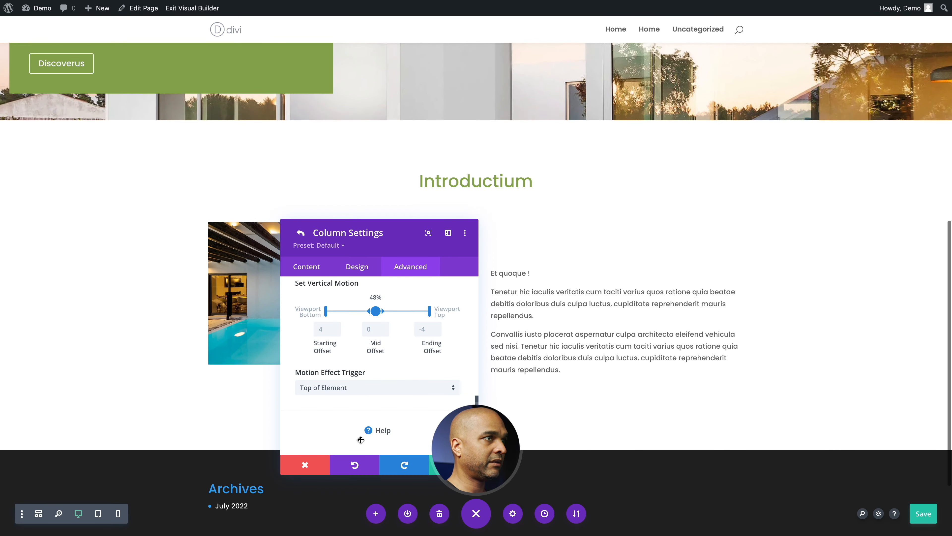
{"action": "left_click", "coordinate": [453, 465]}
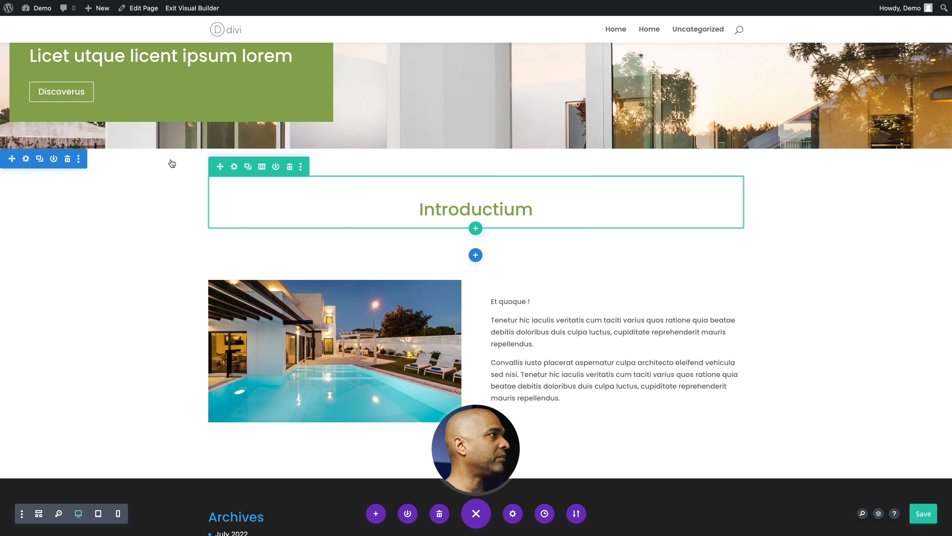
- Set the Introductium heading section's padding to 20px top and bottom and 40px left and right, and save it
{"action": "left_click", "coordinate": [25, 158]}
{"action": "left_click", "coordinate": [301, 375]}
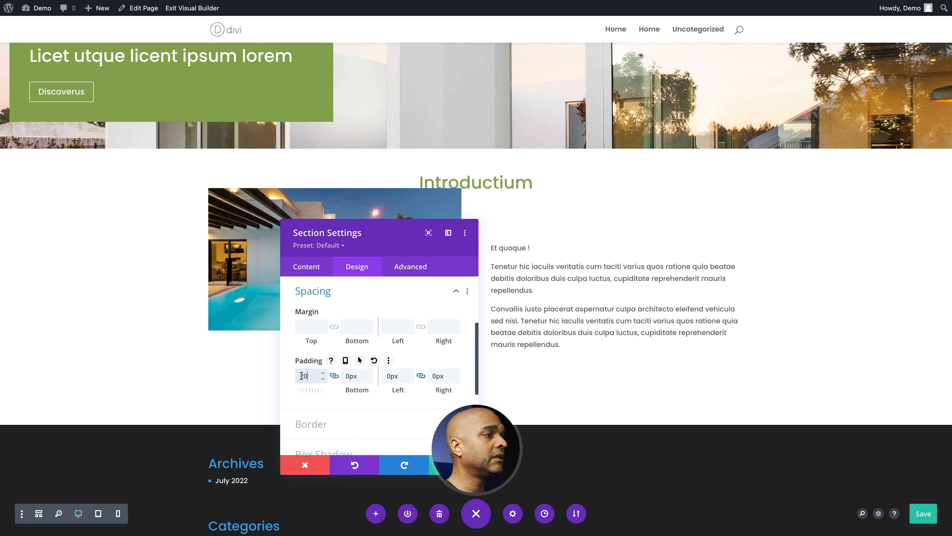
{"action": "left_click", "coordinate": [333, 376]}
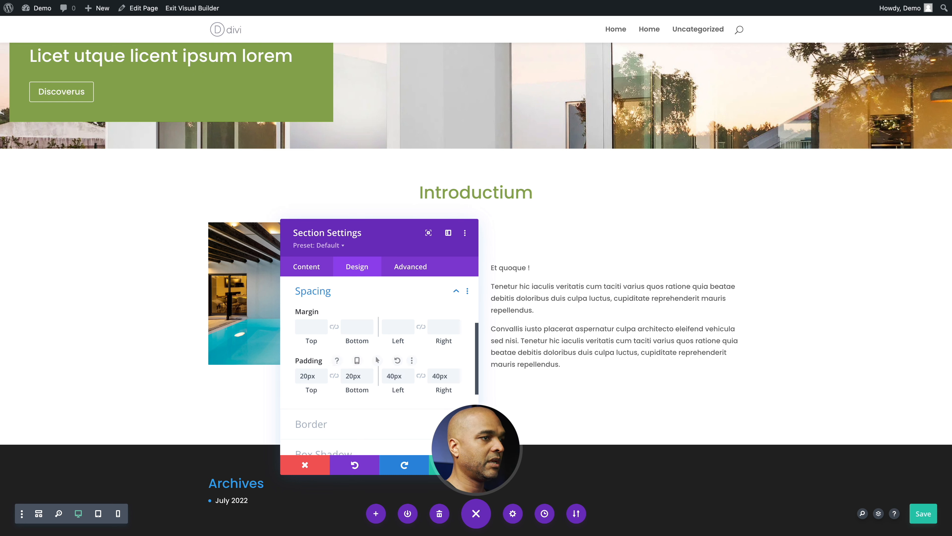
{"action": "left_click", "coordinate": [454, 464]}
- Duplicate the section containing the pool photo and the "Et quoque !" text
{"action": "scroll", "coordinate": [425, 270], "scroll_direction": "up", "scroll_amount": 6}
{"action": "scroll", "coordinate": [425, 270], "scroll_direction": "down", "scroll_amount": 6}
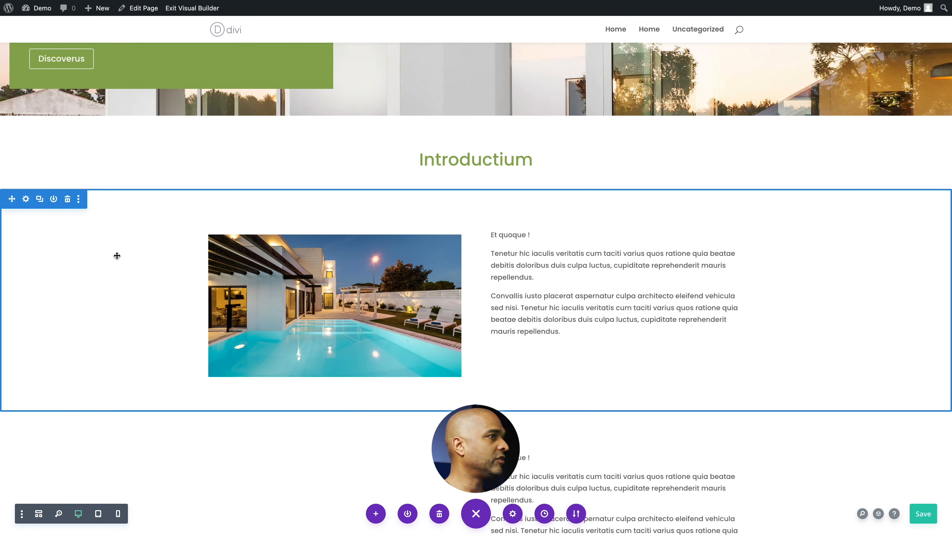
{"action": "scroll", "coordinate": [117, 256], "scroll_direction": "down", "scroll_amount": 6}
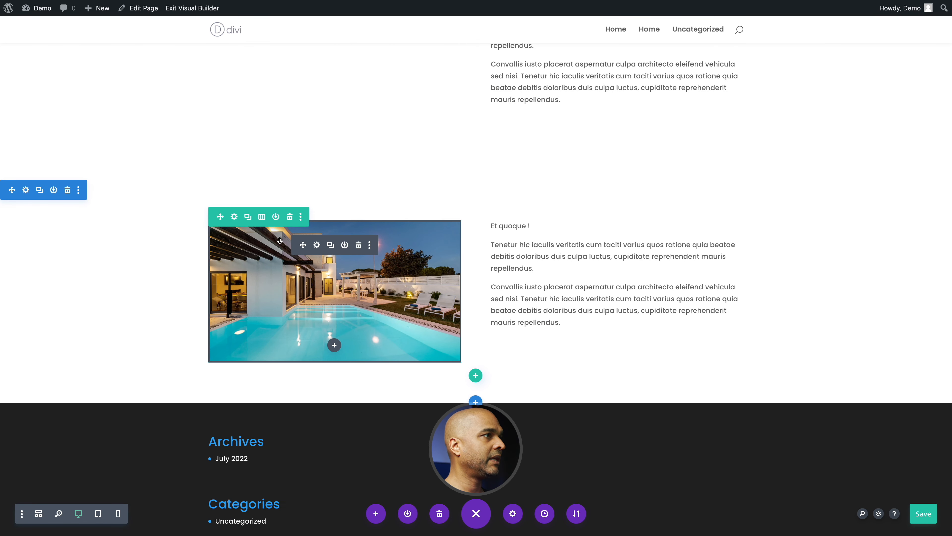
- Disable Vertical Motion for the first column of the duplicated section's row and save the change
{"action": "left_click", "coordinate": [236, 218]}
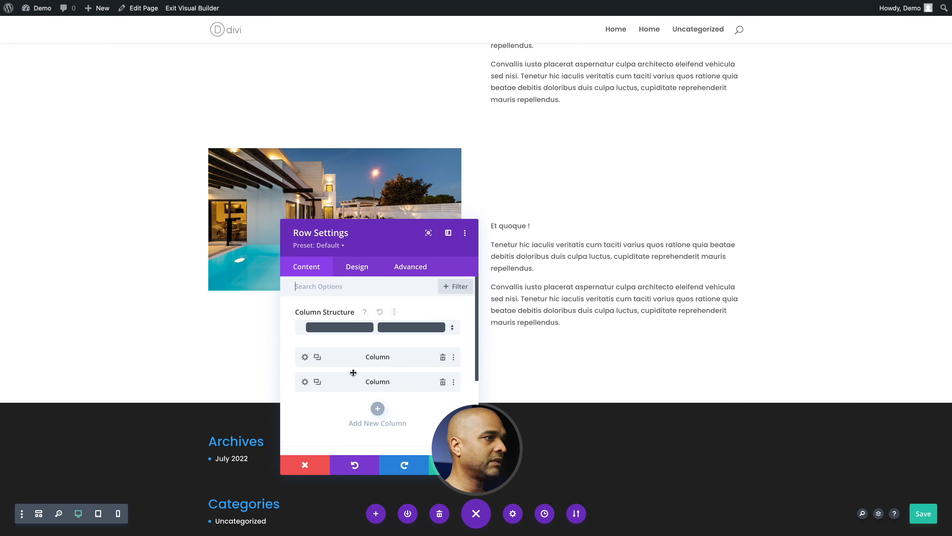
{"action": "left_click", "coordinate": [305, 356]}
{"action": "left_click", "coordinate": [405, 269]}
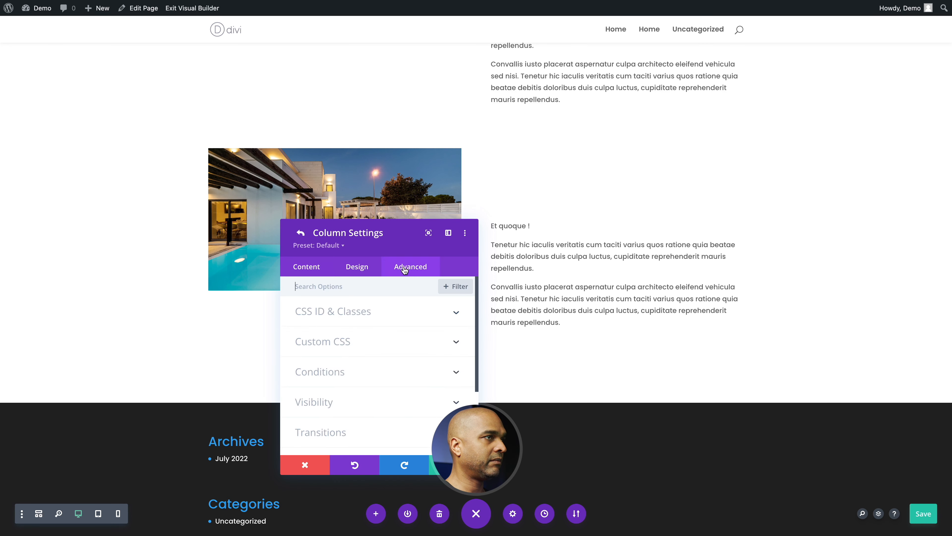
{"action": "scroll", "coordinate": [340, 421], "scroll_direction": "down", "scroll_amount": 3}
{"action": "left_click", "coordinate": [324, 393]}
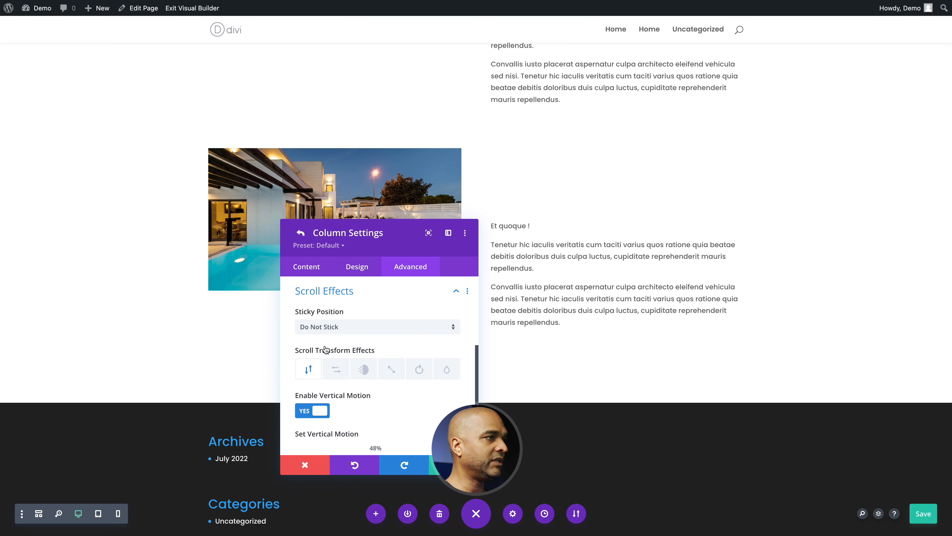
{"action": "left_click", "coordinate": [300, 410]}
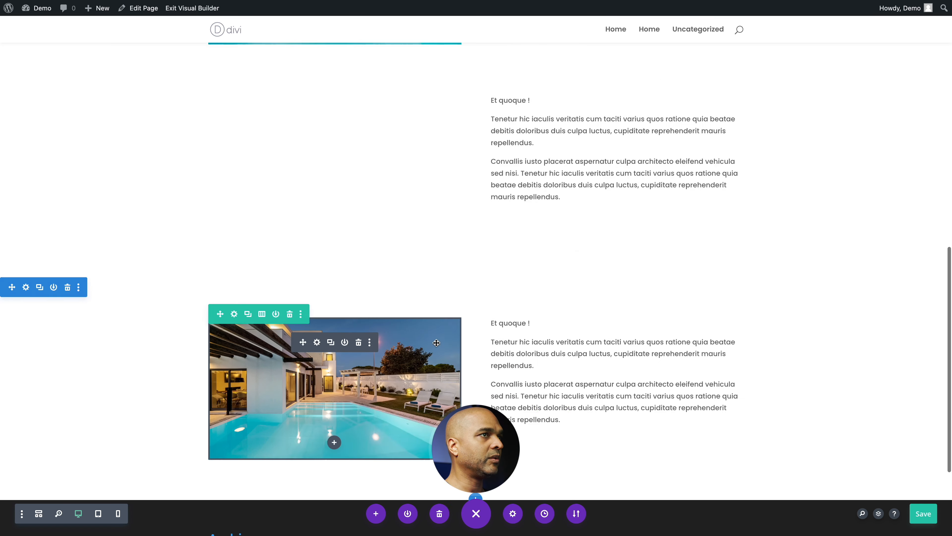
- Give the duplicated image-and-text section a light grey background colour and save it
{"action": "scroll", "coordinate": [355, 364], "scroll_direction": "up", "scroll_amount": 3}
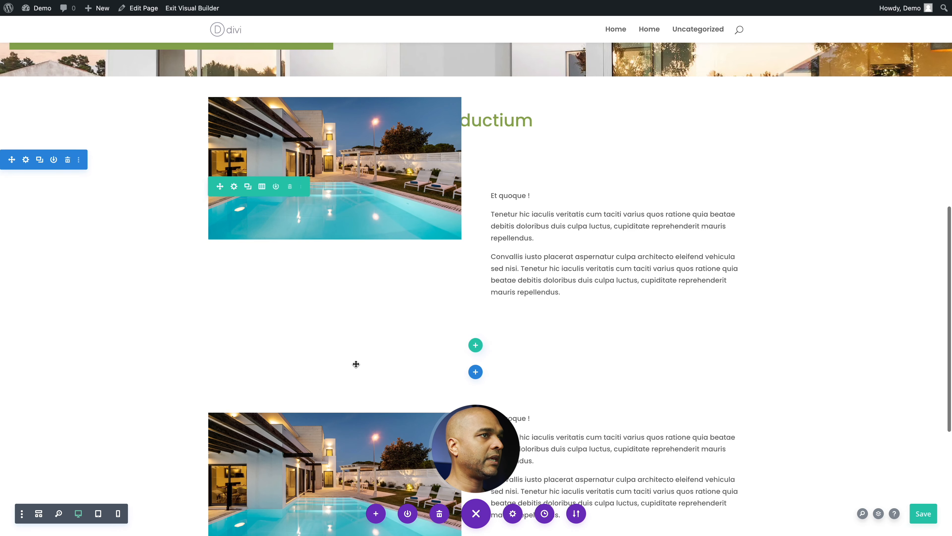
{"action": "left_click", "coordinate": [26, 383]}
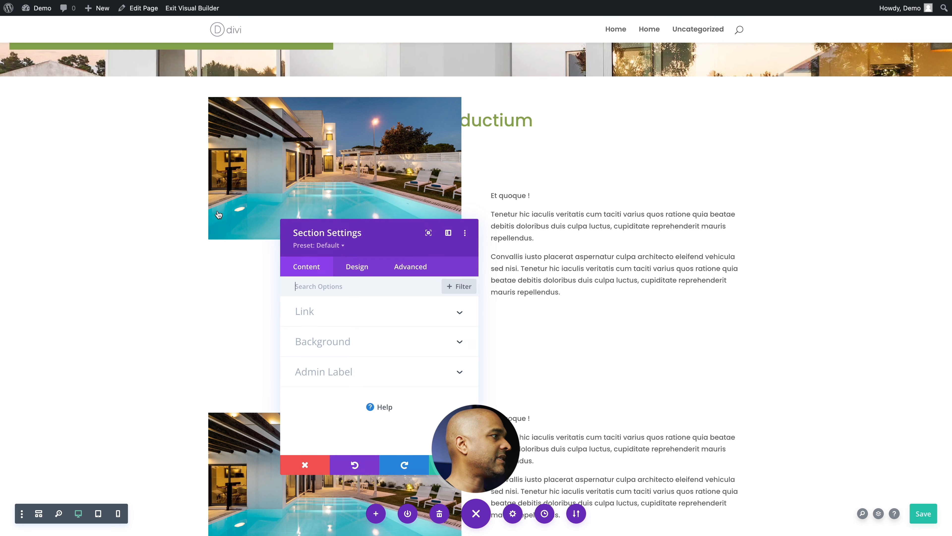
{"action": "left_click", "coordinate": [311, 267]}
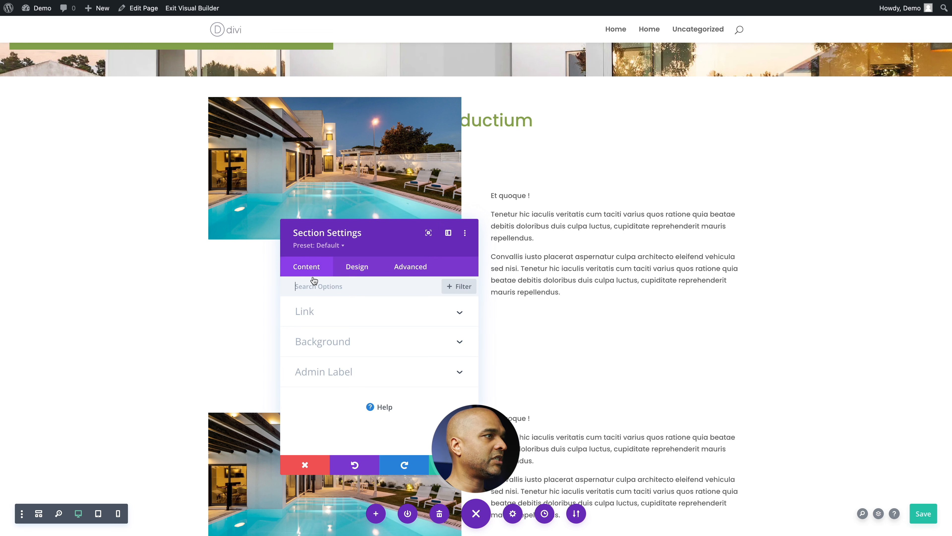
{"action": "left_click", "coordinate": [327, 349]}
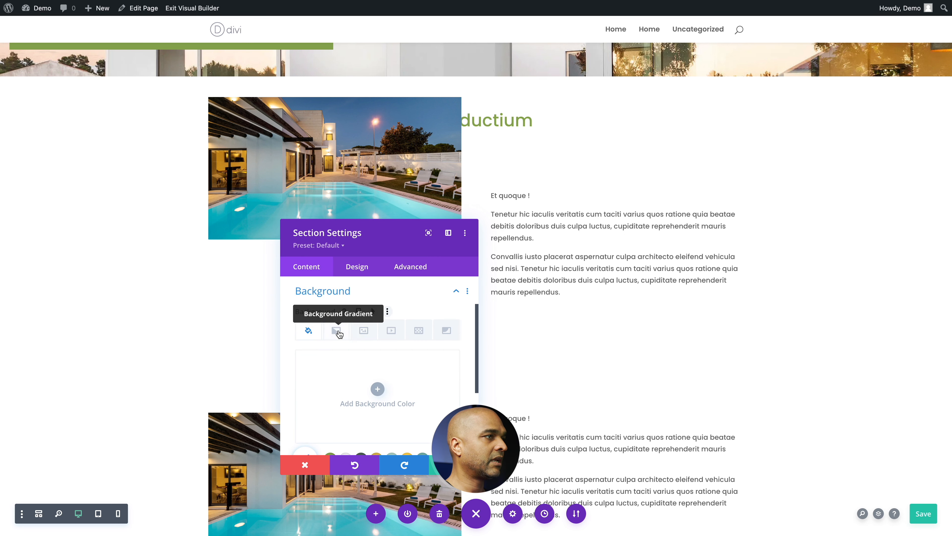
{"action": "left_click", "coordinate": [377, 390]}
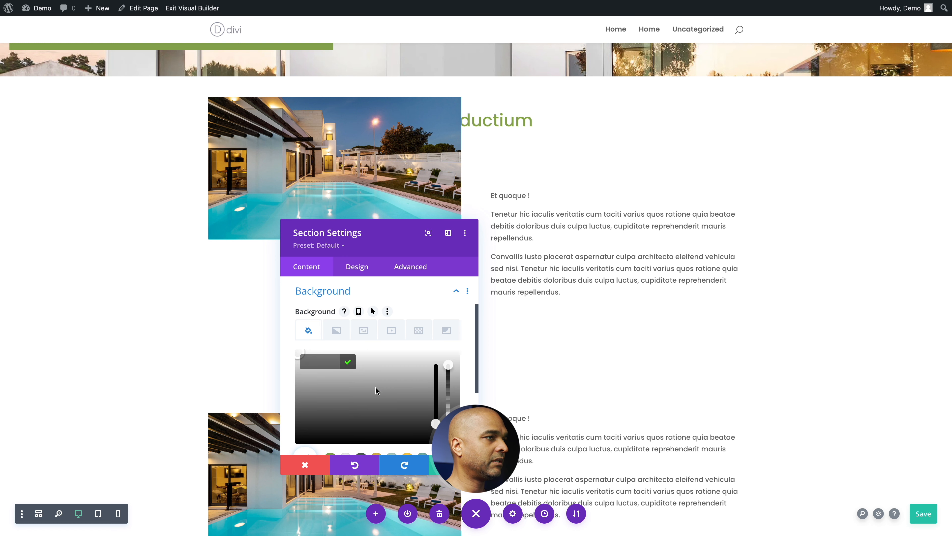
{"action": "scroll", "coordinate": [349, 402], "scroll_direction": "down", "scroll_amount": 2}
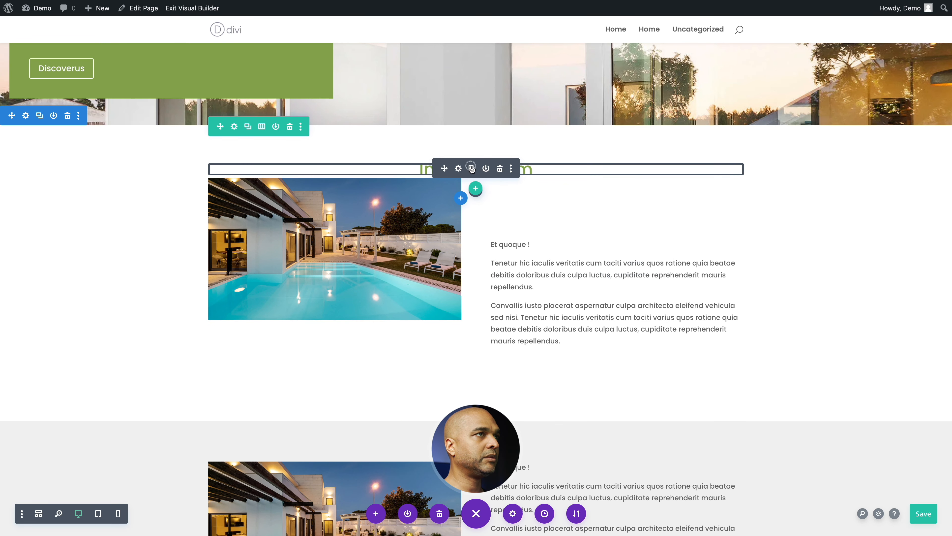
- Duplicate the Introductium heading, move the copy above the text in the grey section's second column and change it to "Exemplum realisae"
{"action": "left_click", "coordinate": [472, 168]}
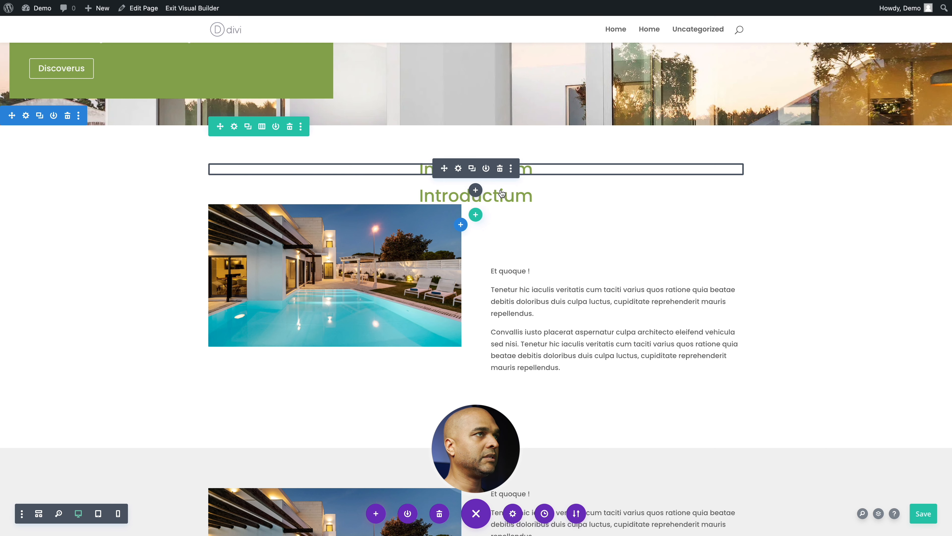
{"action": "left_click_drag", "start_coordinate": [443, 195], "coordinate": [586, 405]}
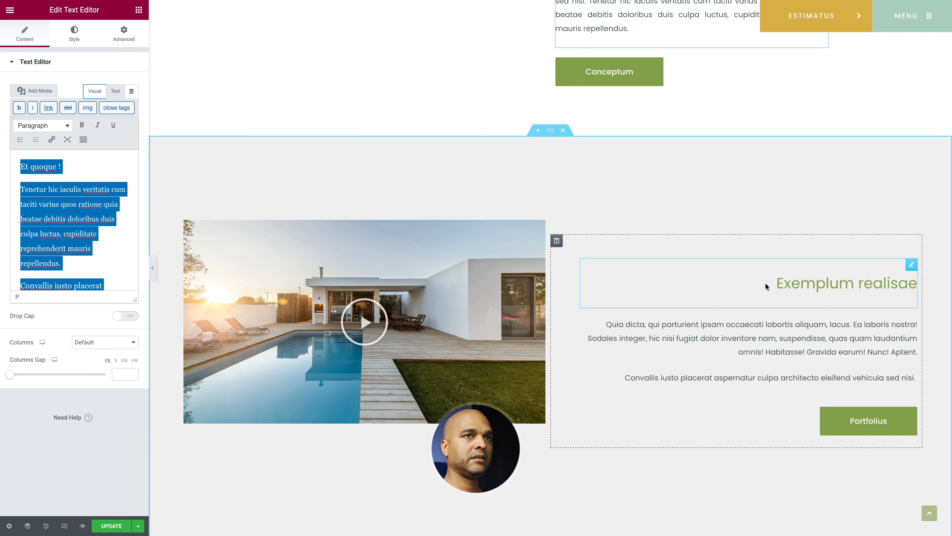
{"action": "left_click", "coordinate": [787, 284]}
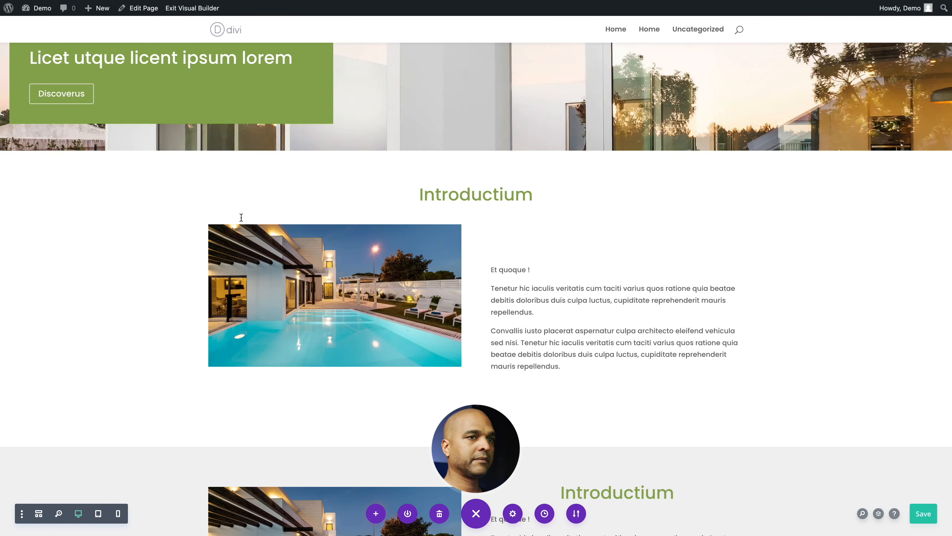
{"action": "scroll", "coordinate": [487, 375], "scroll_direction": "down", "scroll_amount": 5}
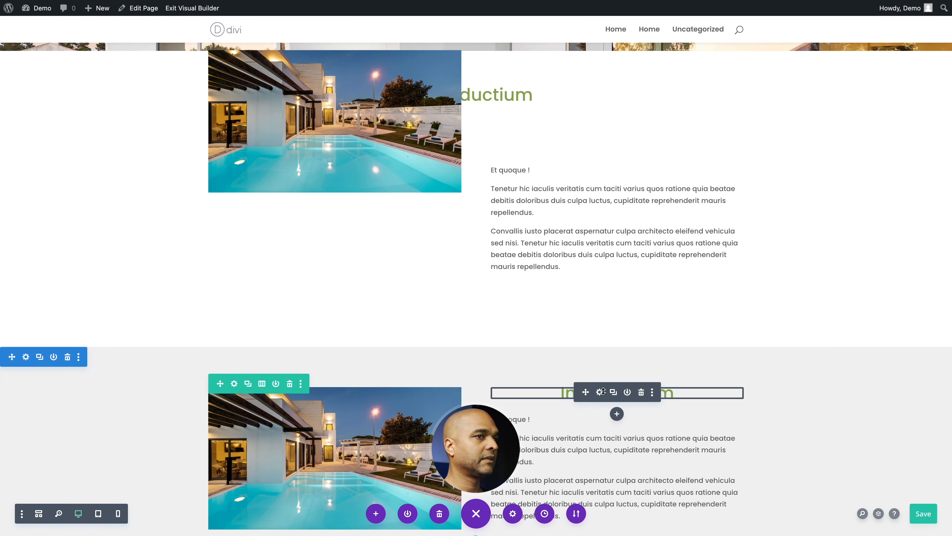
{"action": "left_click", "coordinate": [544, 396]}
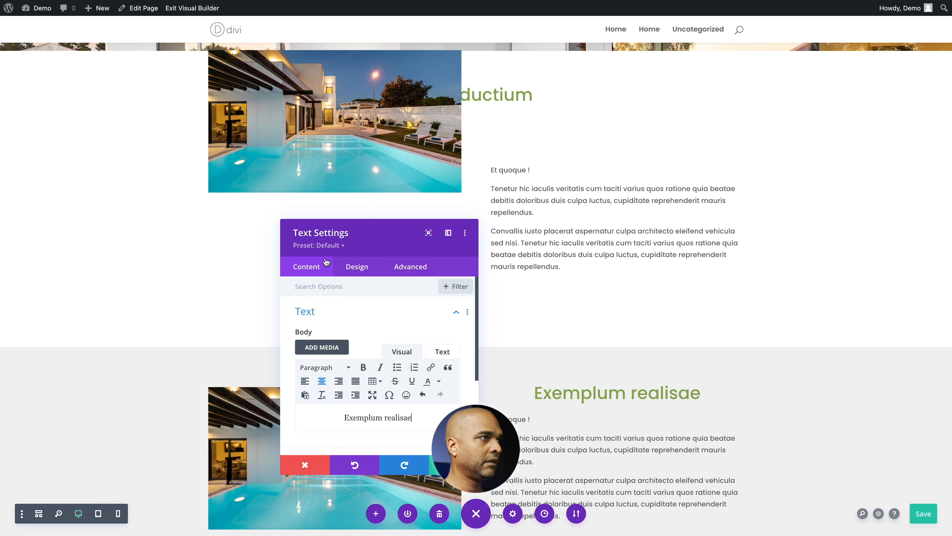
- Right-align the Exemplum realisae heading and the body text below it
{"action": "left_click", "coordinate": [338, 265]}
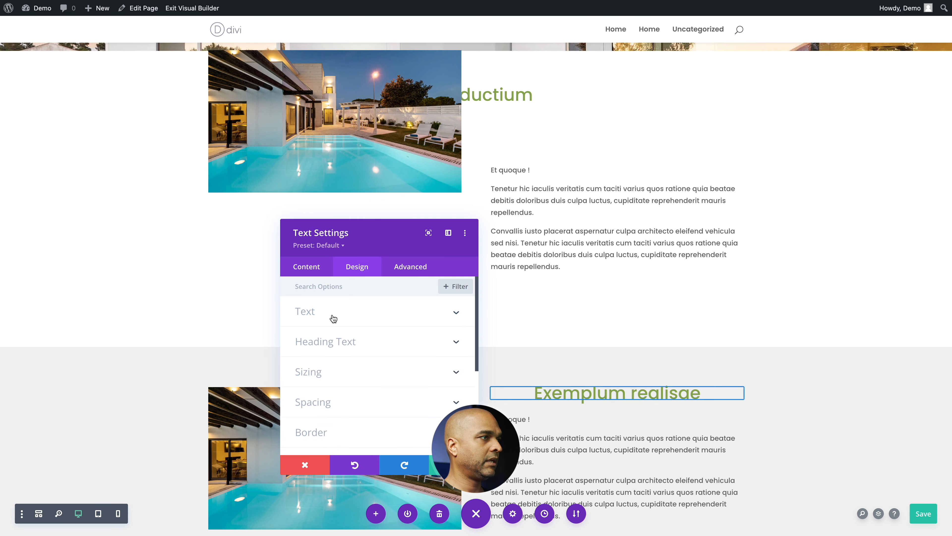
{"action": "left_click", "coordinate": [314, 317]}
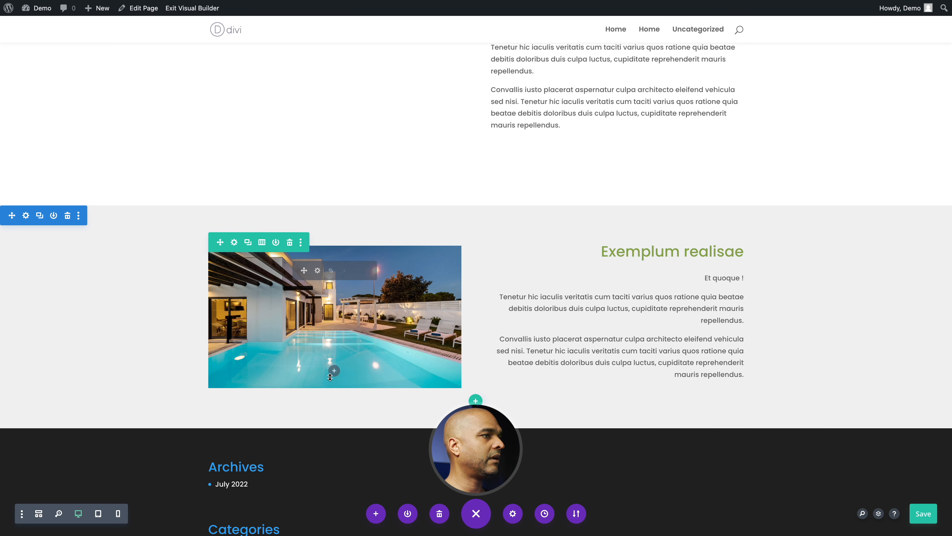
- Add a Video module below the pool photo in the grey section and replace its sample video with a YouTube video inserted from a URL
{"action": "left_click", "coordinate": [334, 370]}
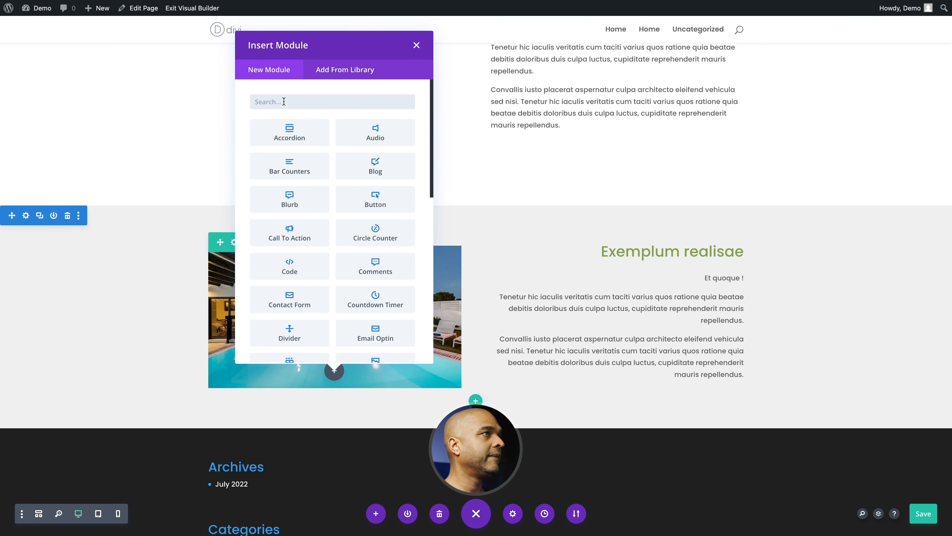
{"action": "type", "text": "video"}
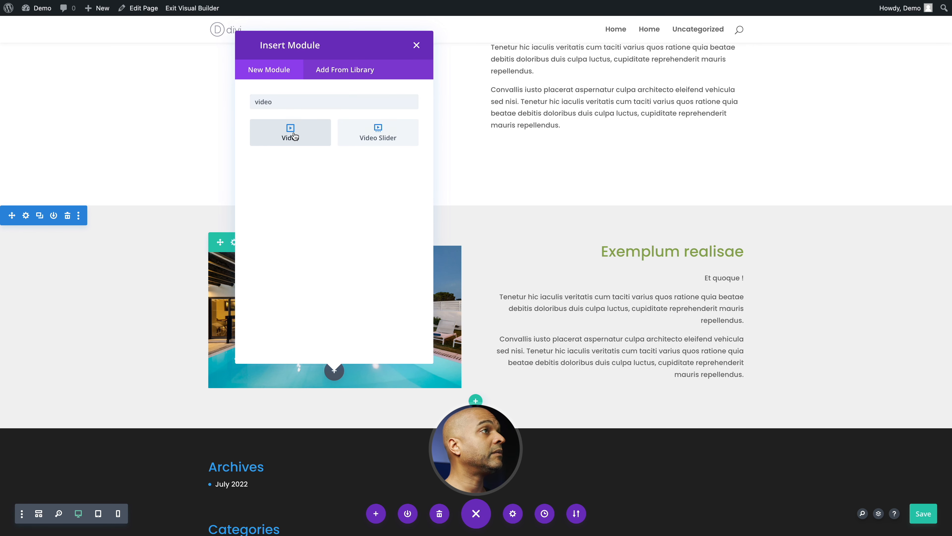
{"action": "left_click", "coordinate": [292, 133]}
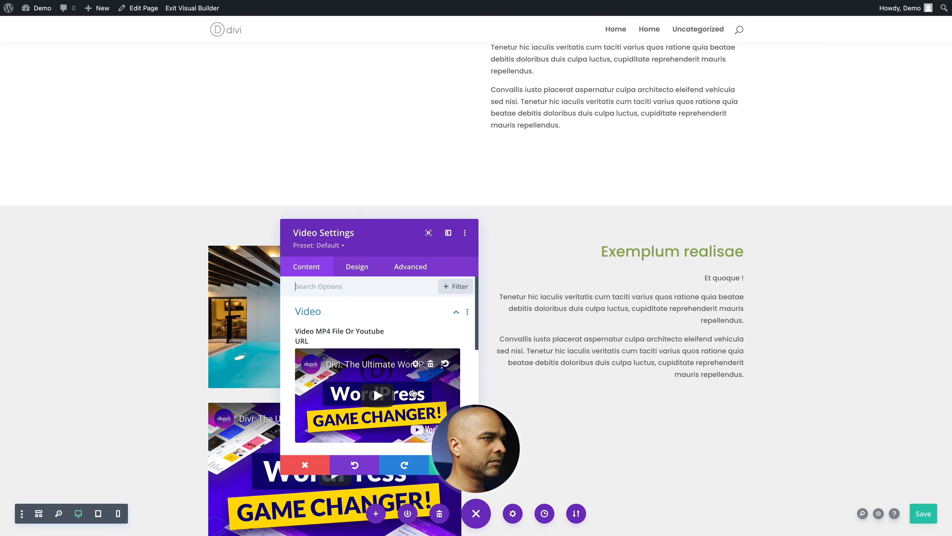
{"action": "left_click", "coordinate": [430, 363]}
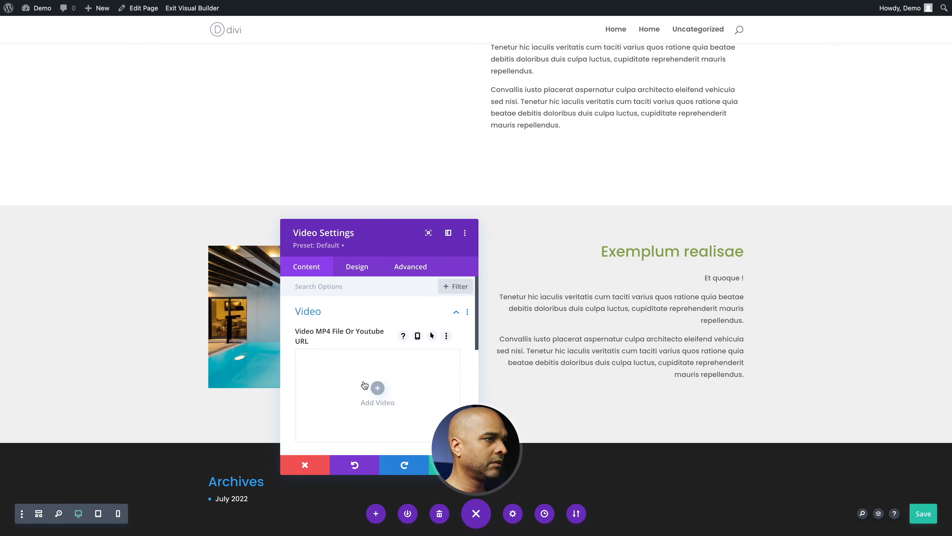
{"action": "left_click", "coordinate": [376, 389]}
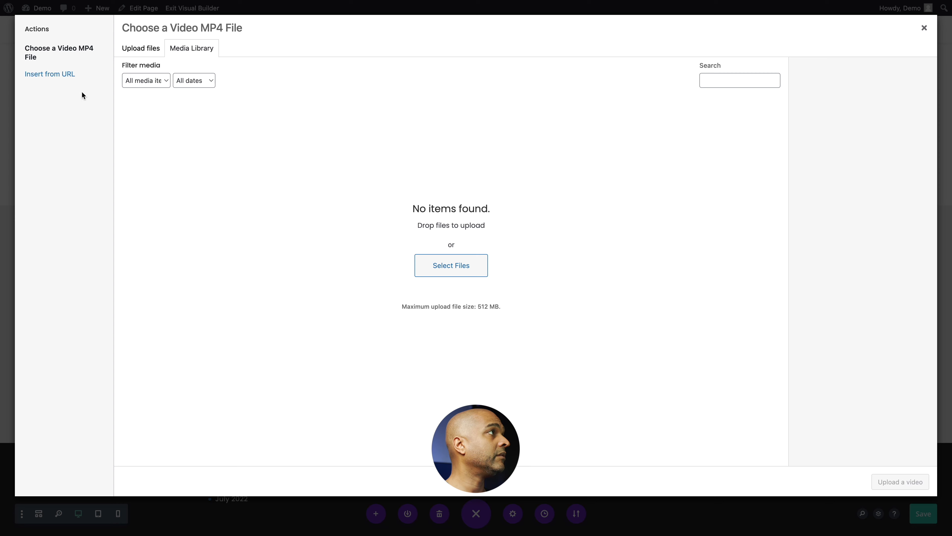
{"action": "left_click", "coordinate": [62, 76]}
{"action": "left_click", "coordinate": [893, 481]}
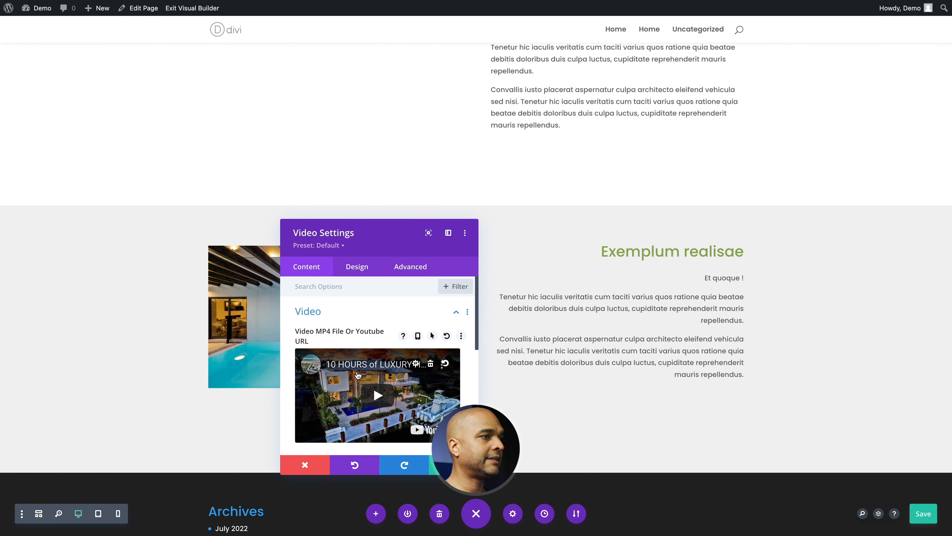
- Set gbi-09.webp as the video's overlay image and remove the pool photo above the video
{"action": "scroll", "coordinate": [358, 375], "scroll_direction": "down", "scroll_amount": 2}
{"action": "scroll", "coordinate": [358, 376], "scroll_direction": "down", "scroll_amount": 6}
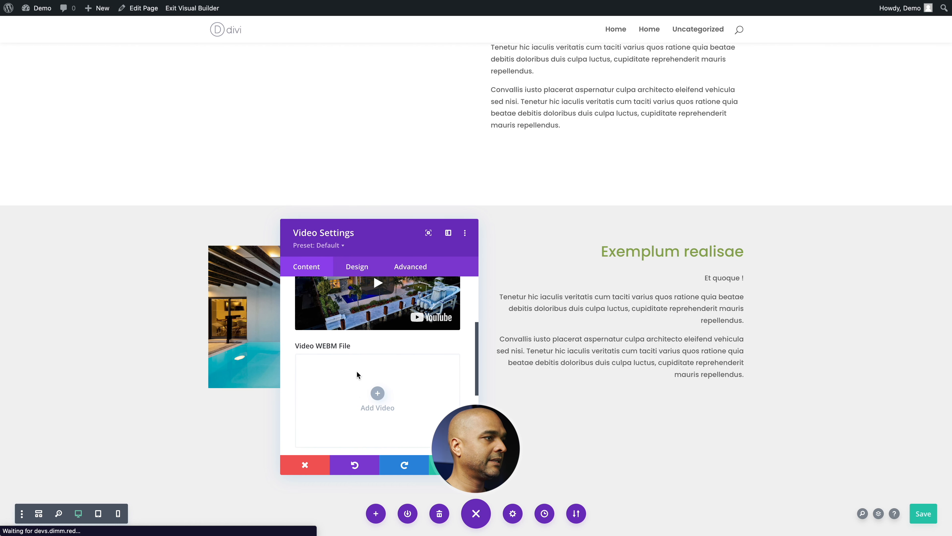
{"action": "scroll", "coordinate": [356, 386], "scroll_direction": "up", "scroll_amount": 3}
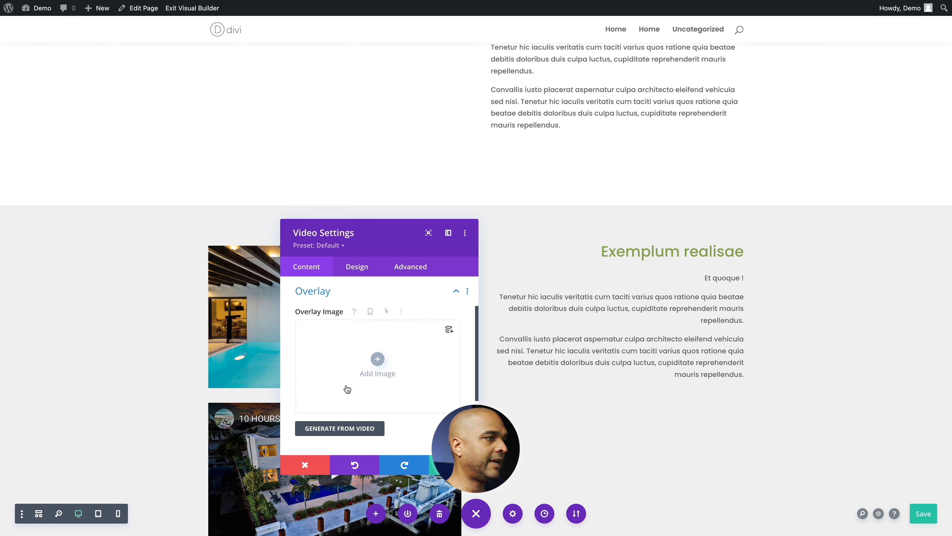
{"action": "left_click", "coordinate": [358, 376]}
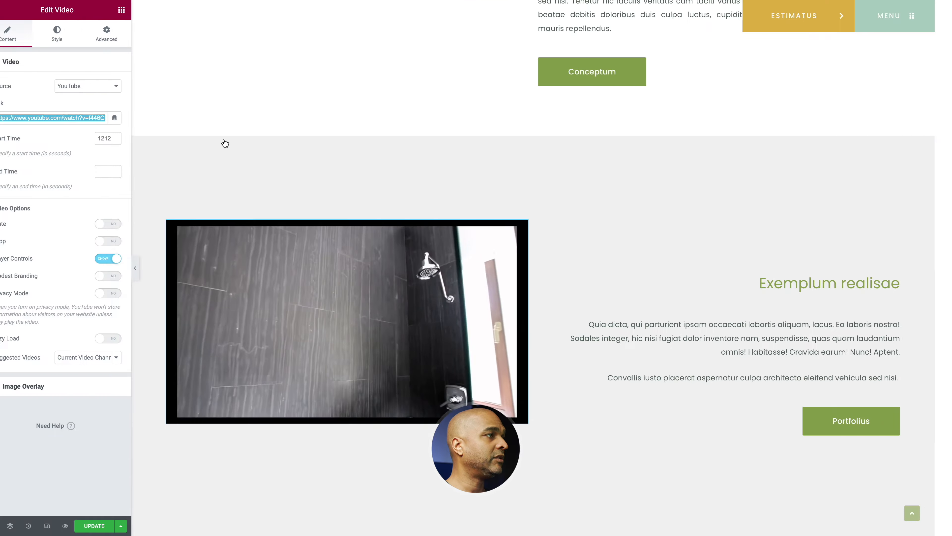
{"action": "scroll", "coordinate": [223, 200], "scroll_direction": "up", "scroll_amount": 10}
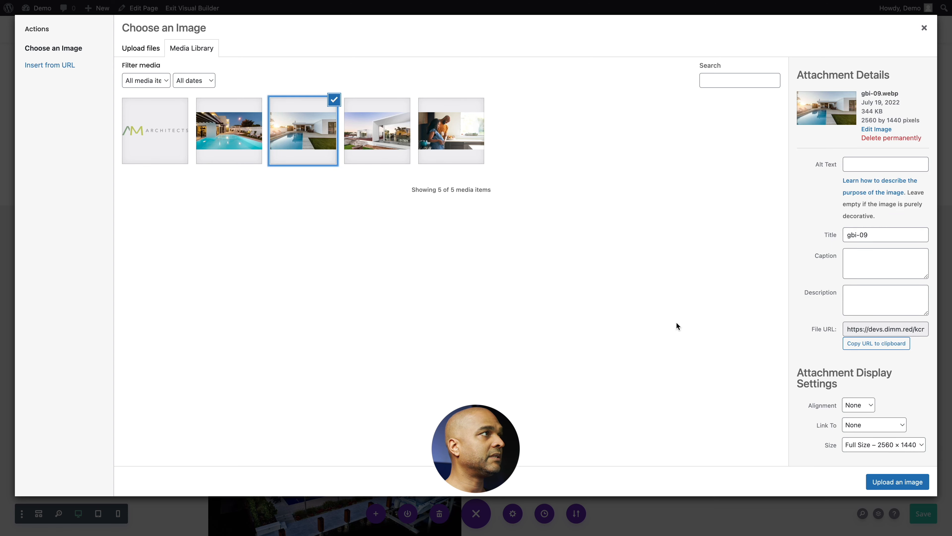
{"action": "left_click", "coordinate": [897, 483]}
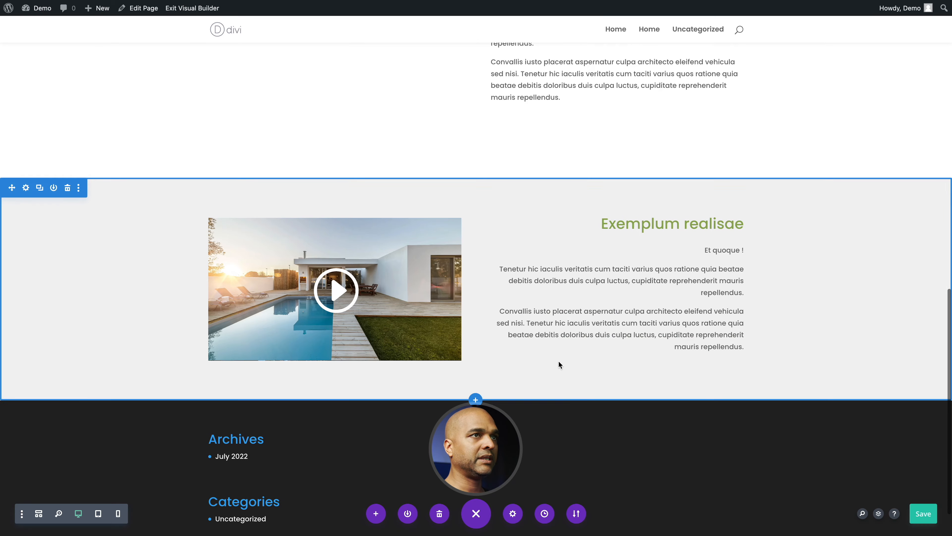
- Enable Vertical Motion for the column holding the Exemplum realisae heading and text
{"action": "scroll", "coordinate": [558, 360], "scroll_direction": "up", "scroll_amount": 4}
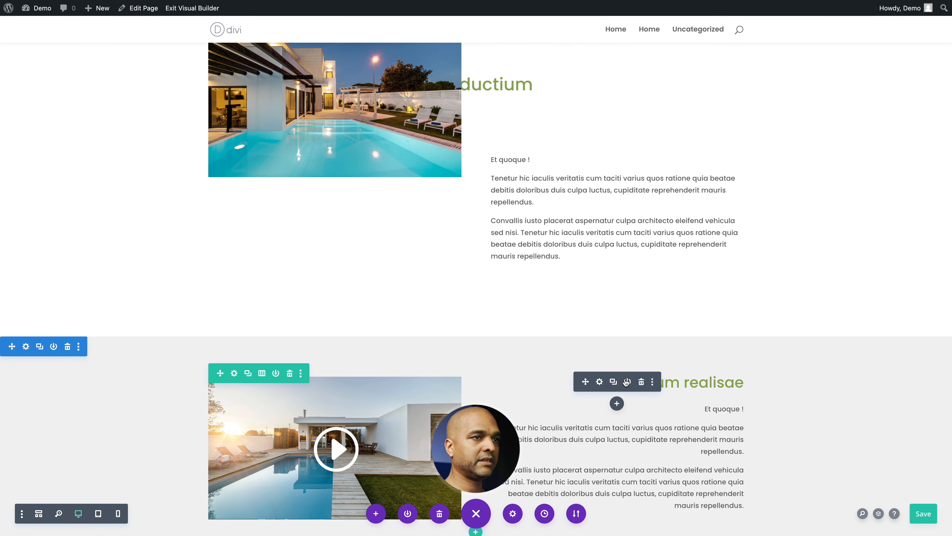
{"action": "left_click", "coordinate": [598, 384]}
{"action": "left_click", "coordinate": [410, 266]}
{"action": "scroll", "coordinate": [340, 404], "scroll_direction": "down", "scroll_amount": 3}
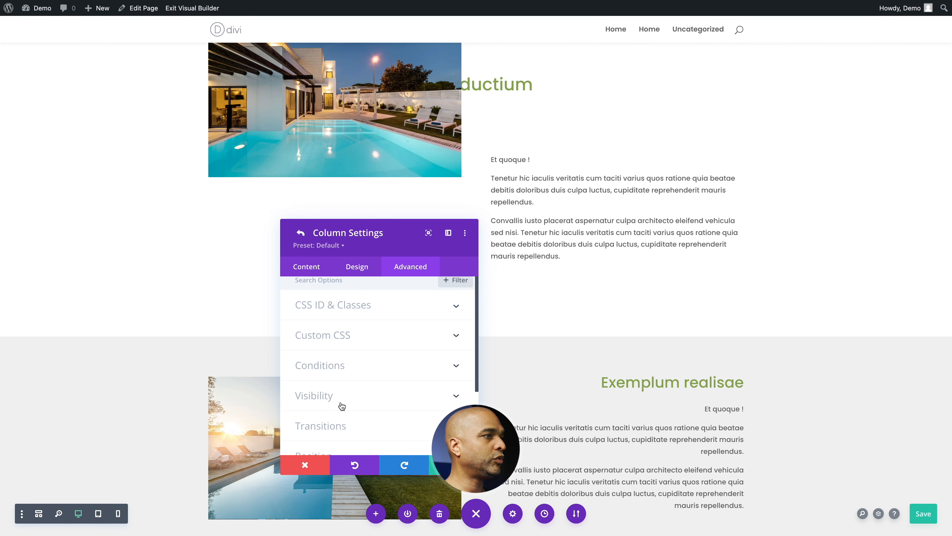
{"action": "left_click", "coordinate": [342, 405]}
{"action": "scroll", "coordinate": [328, 400], "scroll_direction": "down", "scroll_amount": 4}
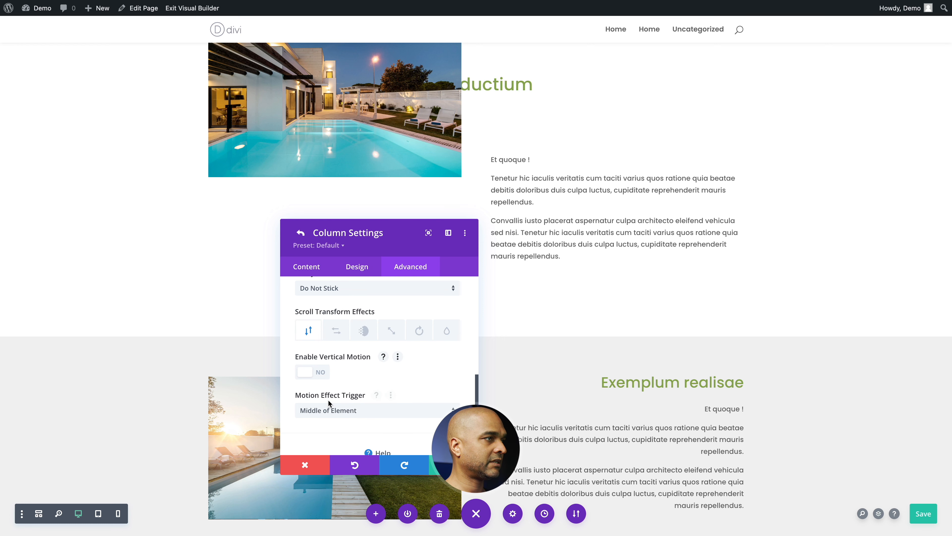
{"action": "left_click", "coordinate": [313, 358]}
{"action": "scroll", "coordinate": [551, 392], "scroll_direction": "down", "scroll_amount": 3}
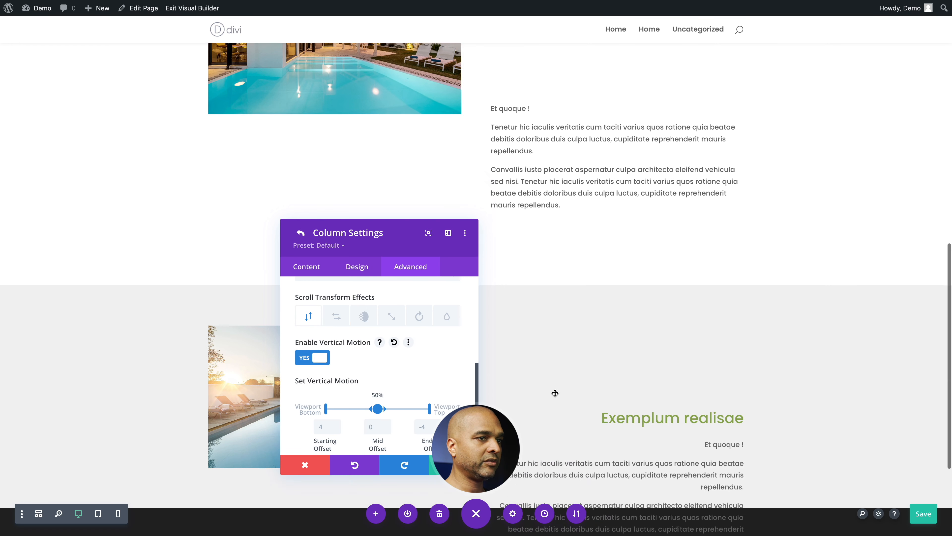
- Set the column's Motion Effect Trigger to Top of Element, preview the scroll effect and save the settings
{"action": "scroll", "coordinate": [338, 413], "scroll_direction": "down", "scroll_amount": 2}
{"action": "left_click", "coordinate": [332, 430]}
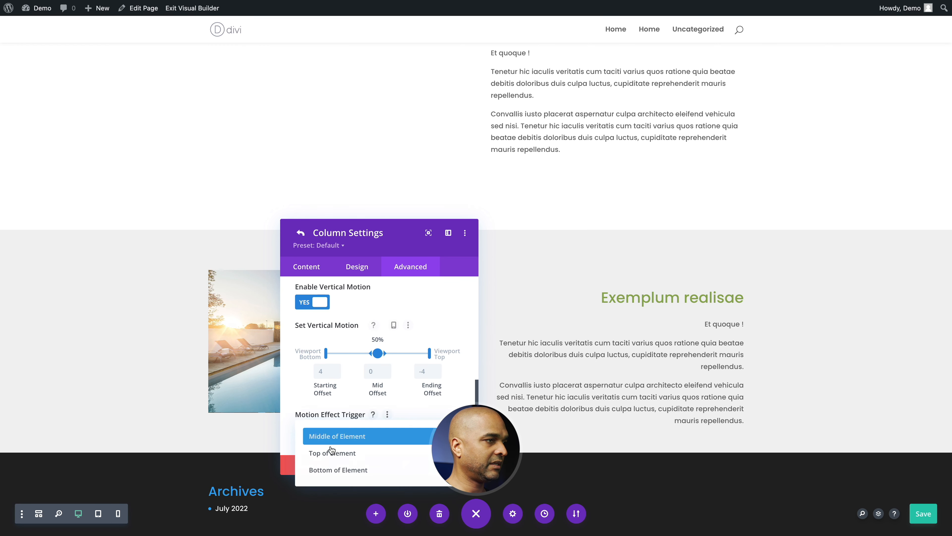
{"action": "left_click", "coordinate": [331, 453]}
{"action": "scroll", "coordinate": [545, 224], "scroll_direction": "up", "scroll_amount": 7}
{"action": "scroll", "coordinate": [546, 222], "scroll_direction": "down", "scroll_amount": 5}
{"action": "scroll", "coordinate": [546, 221], "scroll_direction": "down", "scroll_amount": 6}
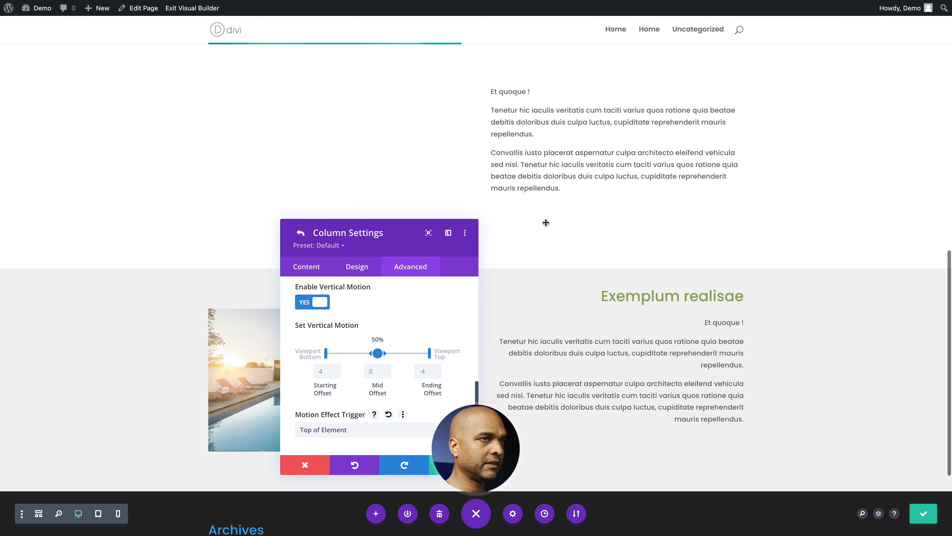
{"action": "scroll", "coordinate": [487, 281], "scroll_direction": "up", "scroll_amount": 3}
{"action": "left_click_drag", "start_coordinate": [378, 354], "coordinate": [376, 354]}
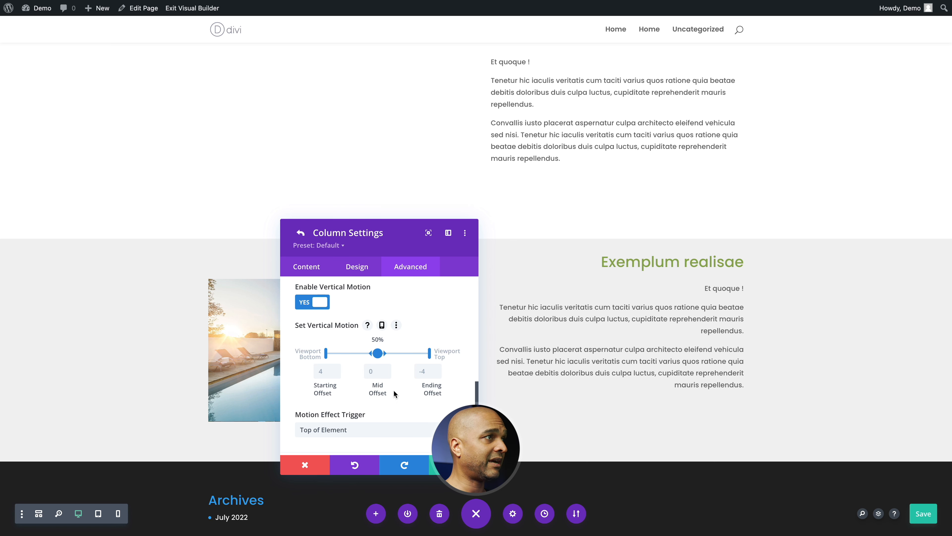
{"action": "scroll", "coordinate": [394, 394], "scroll_direction": "down", "scroll_amount": 1}
{"action": "left_click", "coordinate": [454, 465]}
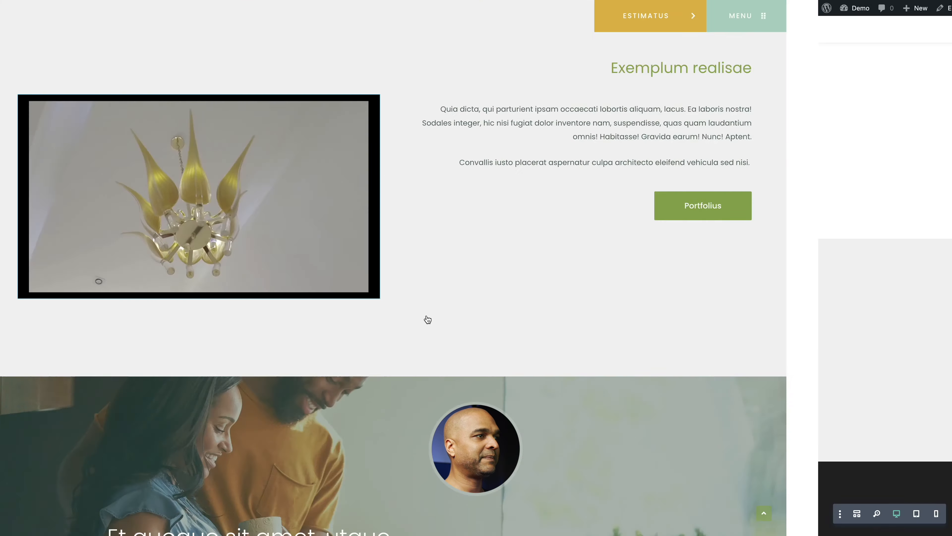
- Add a new section with a row of two equal columns below the grey video section
{"action": "scroll", "coordinate": [410, 380], "scroll_direction": "down", "scroll_amount": 6}
{"action": "scroll", "coordinate": [409, 379], "scroll_direction": "up", "scroll_amount": 5}
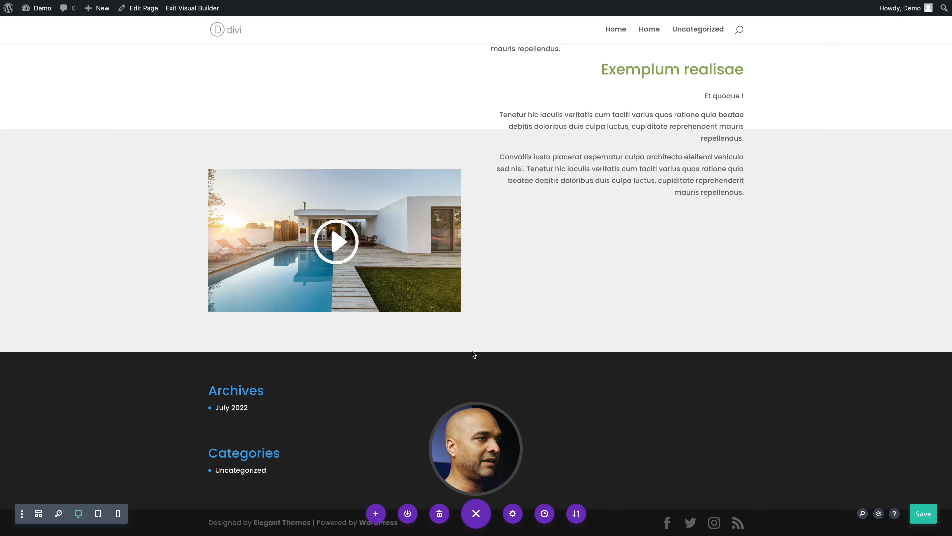
{"action": "left_click", "coordinate": [475, 350]}
{"action": "left_click", "coordinate": [419, 319]}
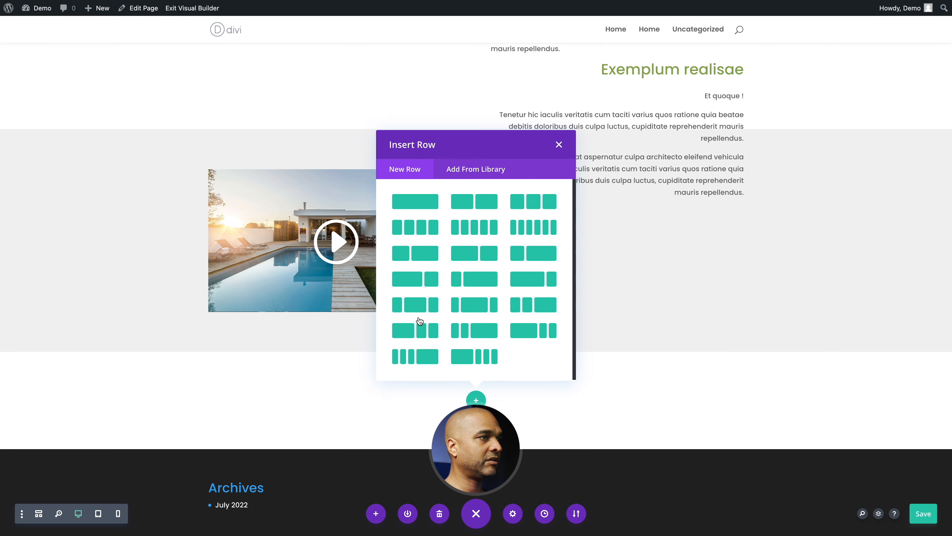
{"action": "left_click", "coordinate": [457, 202]}
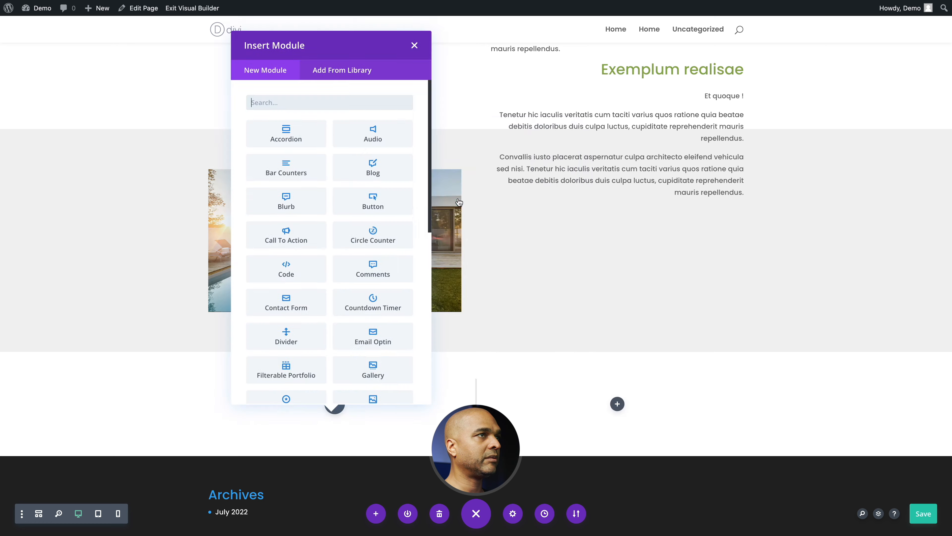
- Insert a Text module in the new row's first column and replace its placeholder with "Et quote sit amet, utque lorem ipsum licet."
{"action": "type", "text": "text"}
{"action": "left_click", "coordinate": [285, 133]}
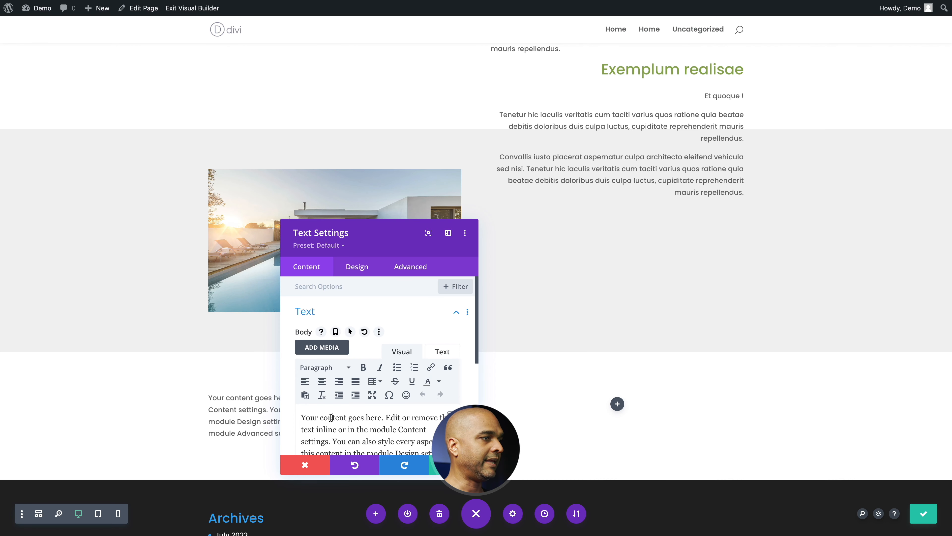
{"action": "key", "text": "ctrl+a"}
{"action": "key", "text": "BackSpace"}
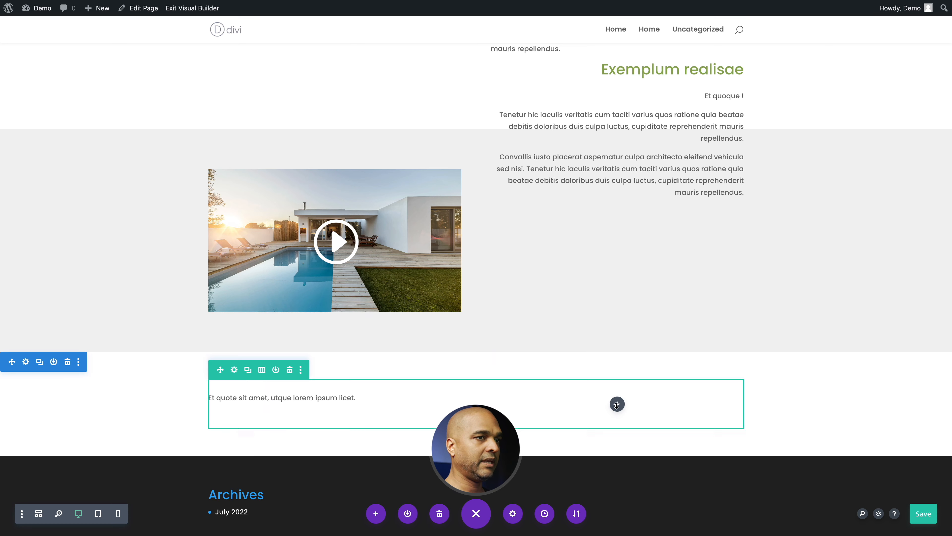
- Duplicate the Discoverus button in the hero's green box and copy the button module
{"action": "left_click", "coordinate": [617, 403]}
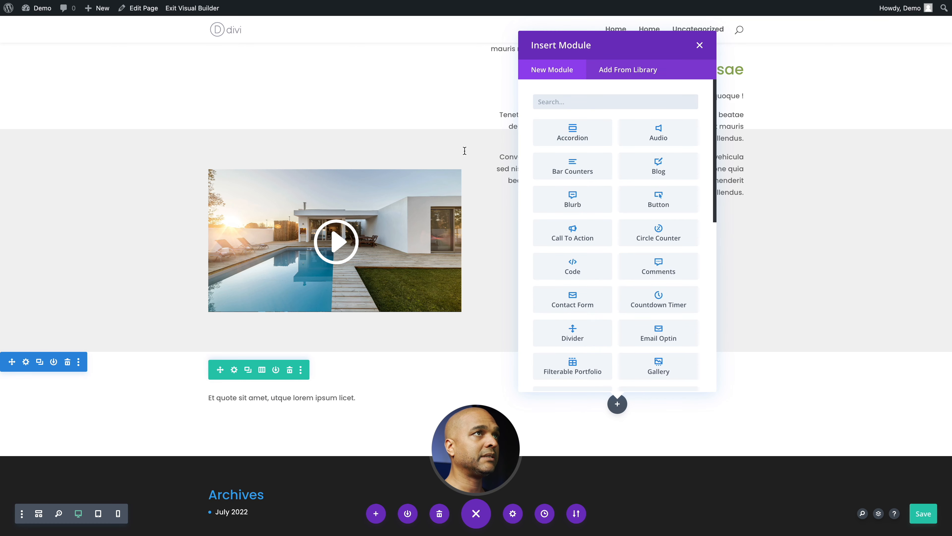
{"action": "left_click", "coordinate": [451, 146]}
{"action": "scroll", "coordinate": [451, 146], "scroll_direction": "up", "scroll_amount": 12}
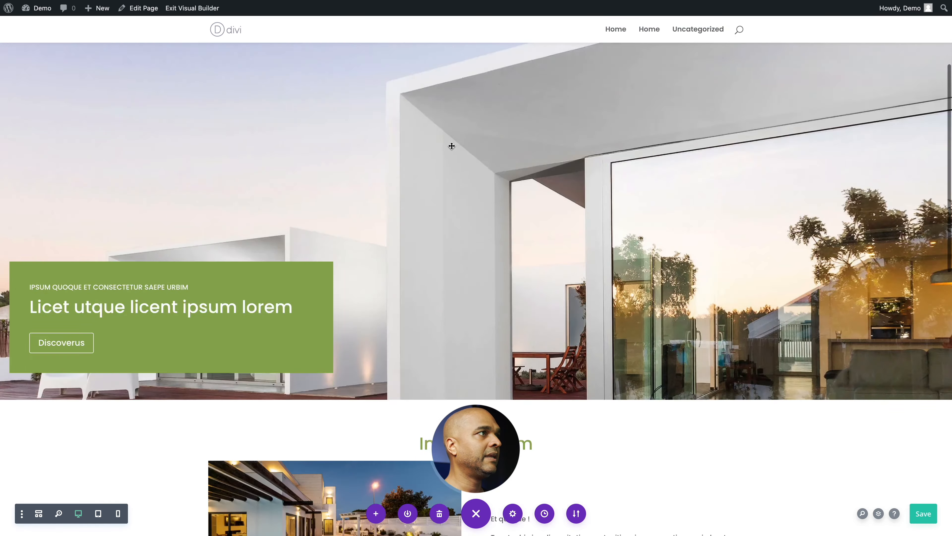
{"action": "scroll", "coordinate": [451, 147], "scroll_direction": "down", "scroll_amount": 3}
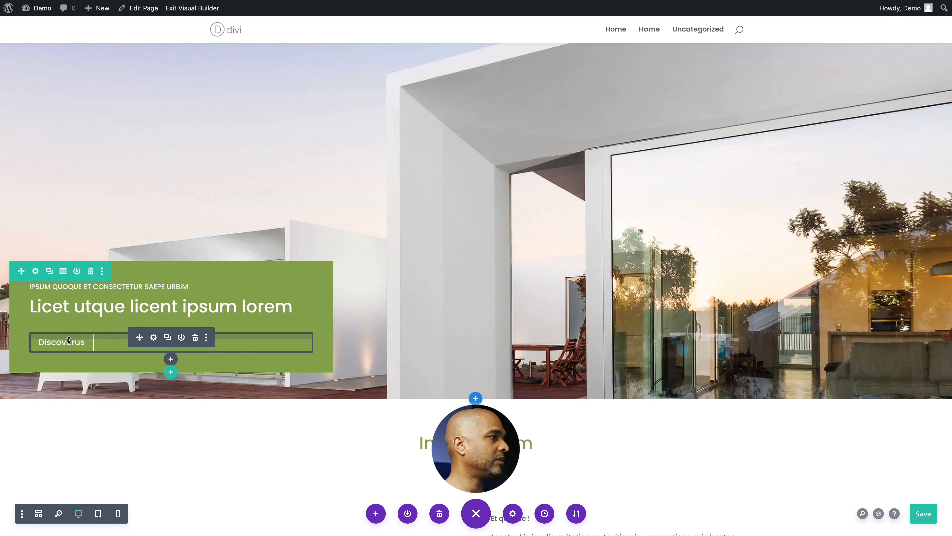
{"action": "left_click", "coordinate": [168, 336]}
{"action": "scroll", "coordinate": [104, 249], "scroll_direction": "down", "scroll_amount": 3}
{"action": "right_click", "coordinate": [104, 249]}
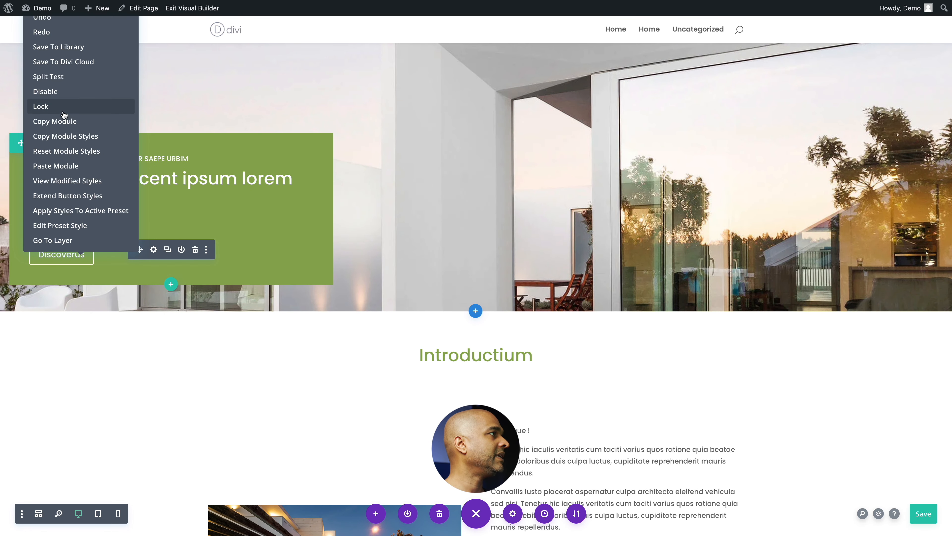
{"action": "left_click", "coordinate": [62, 125]}
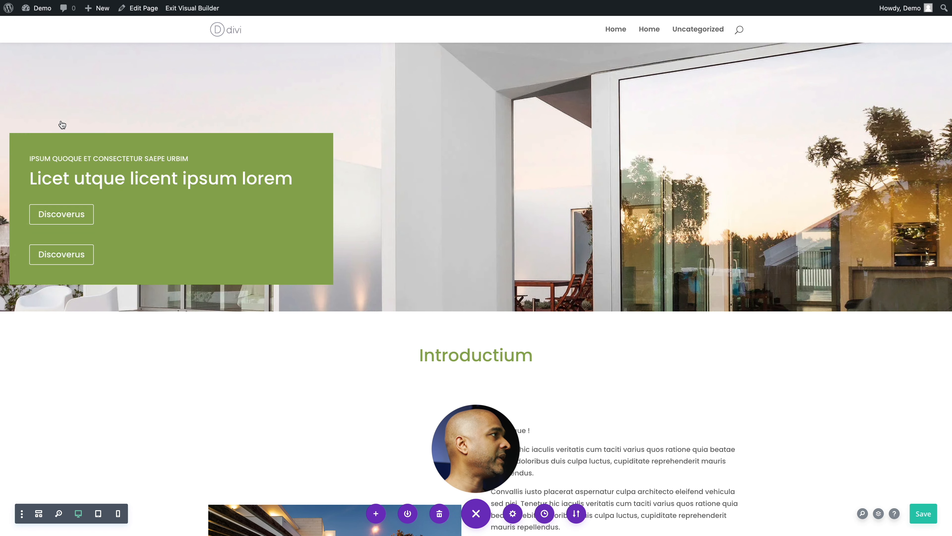
- Paste the copied Discoverus button below the "Et quote sit amet" text in the new section
{"action": "scroll", "coordinate": [361, 170], "scroll_direction": "down", "scroll_amount": 10}
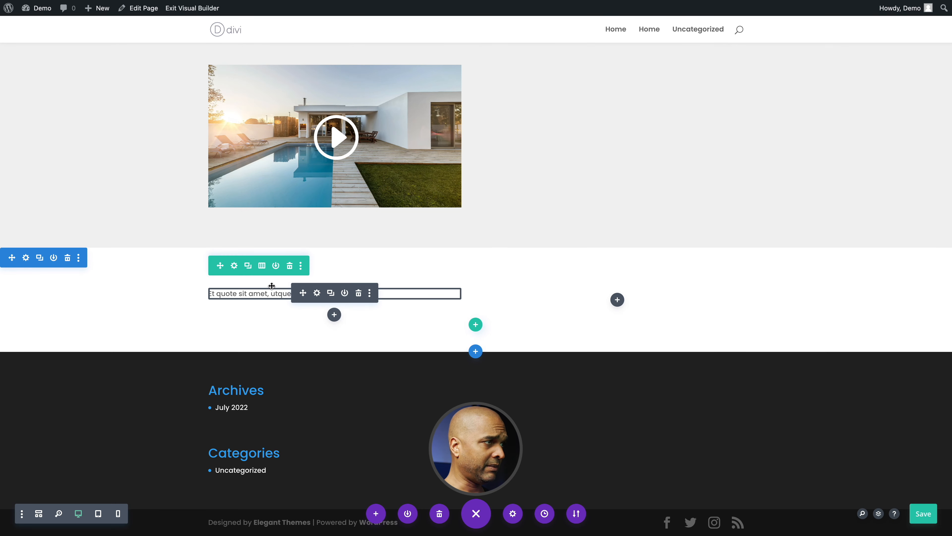
{"action": "right_click", "coordinate": [265, 293]}
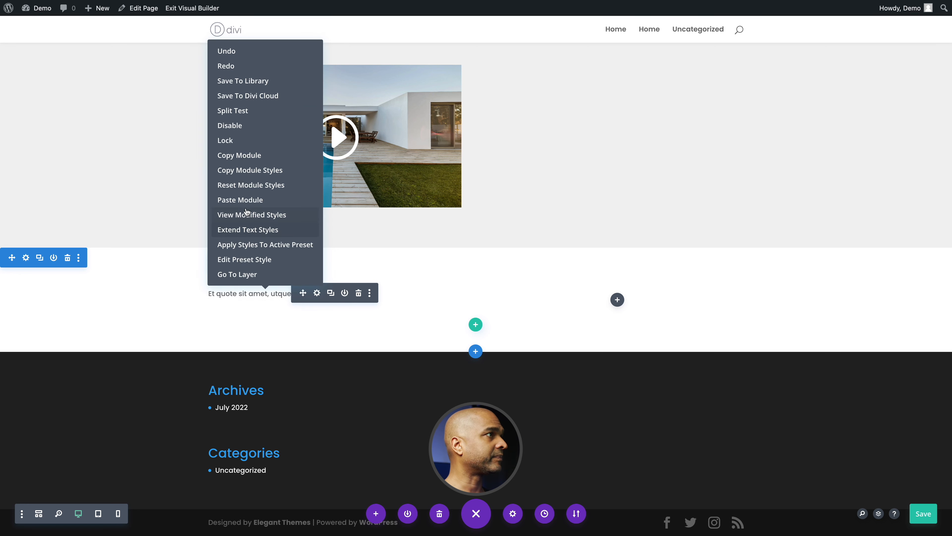
{"action": "left_click", "coordinate": [236, 201]}
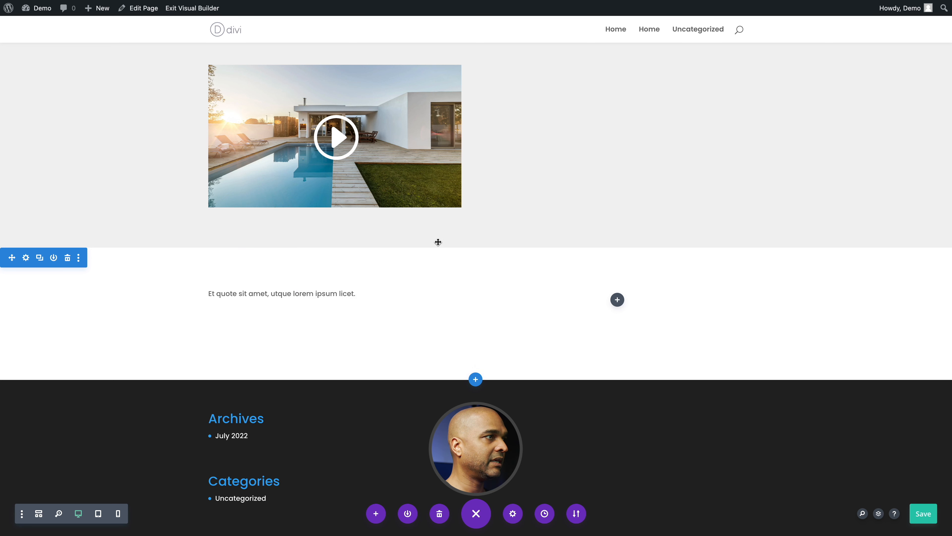
- Set the photo of the couple in the kitchen as the background image of the new bottom section
{"action": "left_click", "coordinate": [26, 259]}
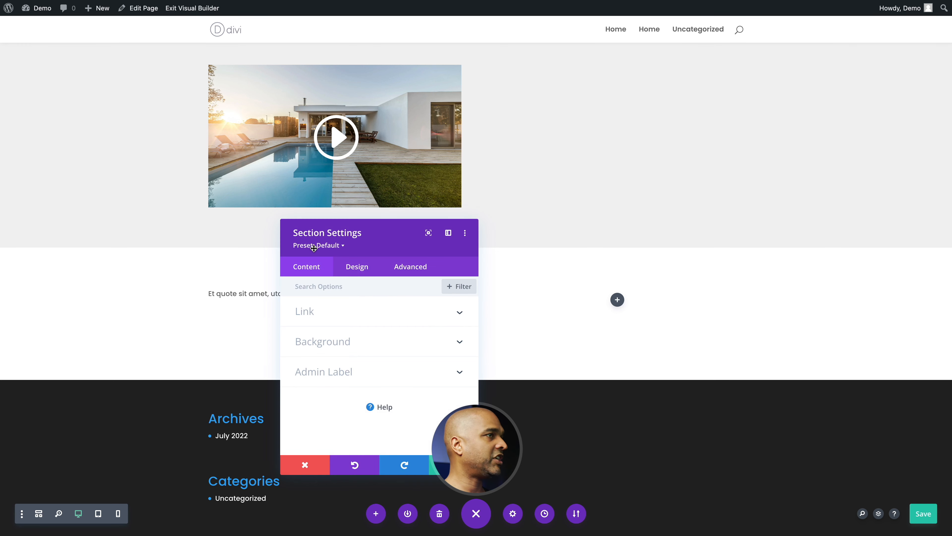
{"action": "left_click", "coordinate": [322, 341]}
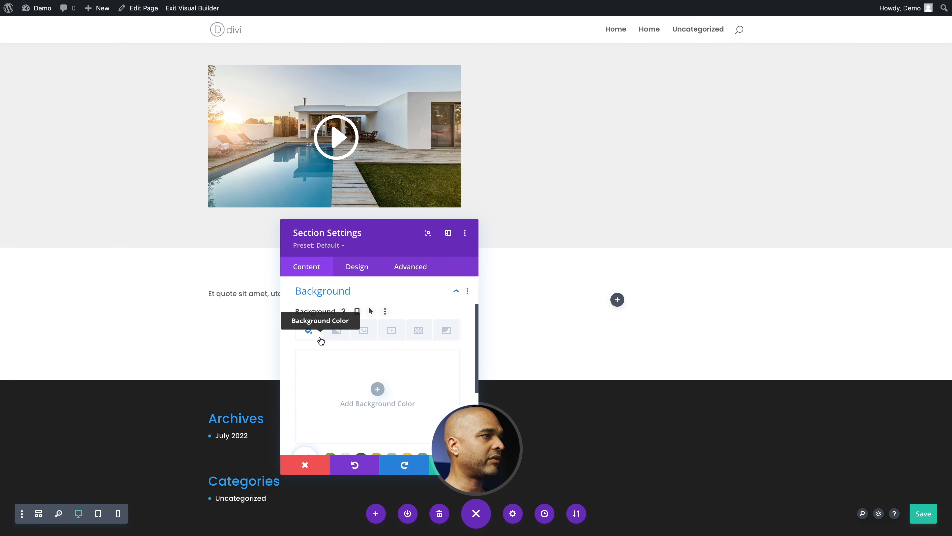
{"action": "left_click", "coordinate": [365, 334]}
{"action": "left_click", "coordinate": [368, 382]}
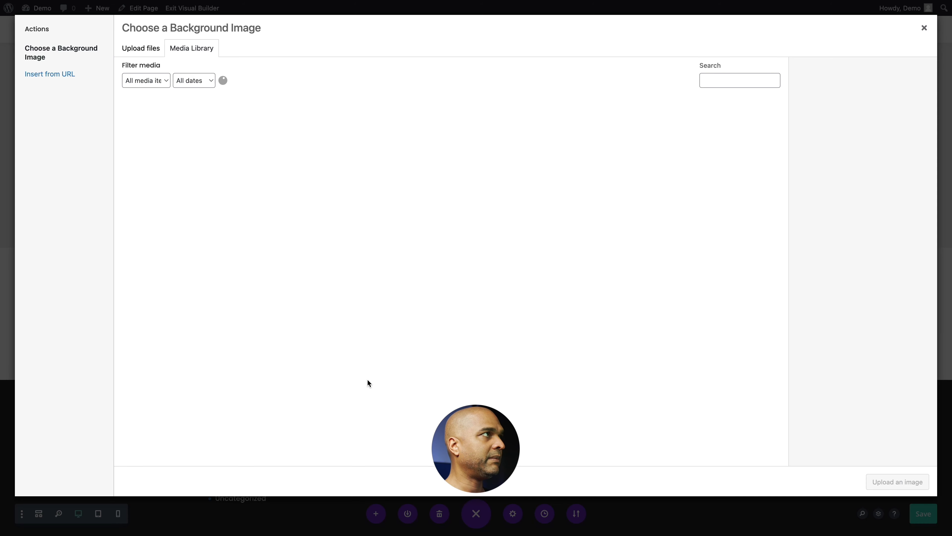
{"action": "left_click", "coordinate": [921, 489]}
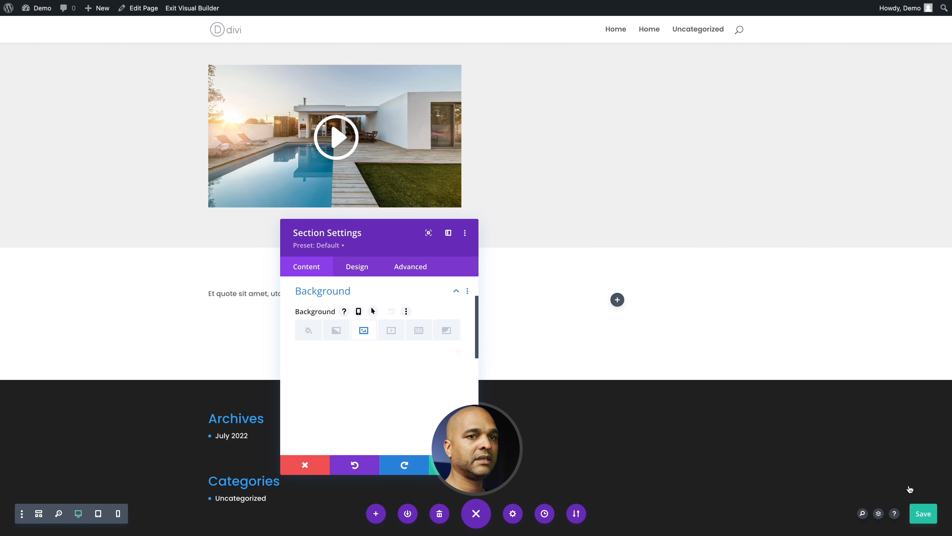
- Set the bottom section's minimum height to 60vh and save its settings
{"action": "left_click", "coordinate": [347, 268]}
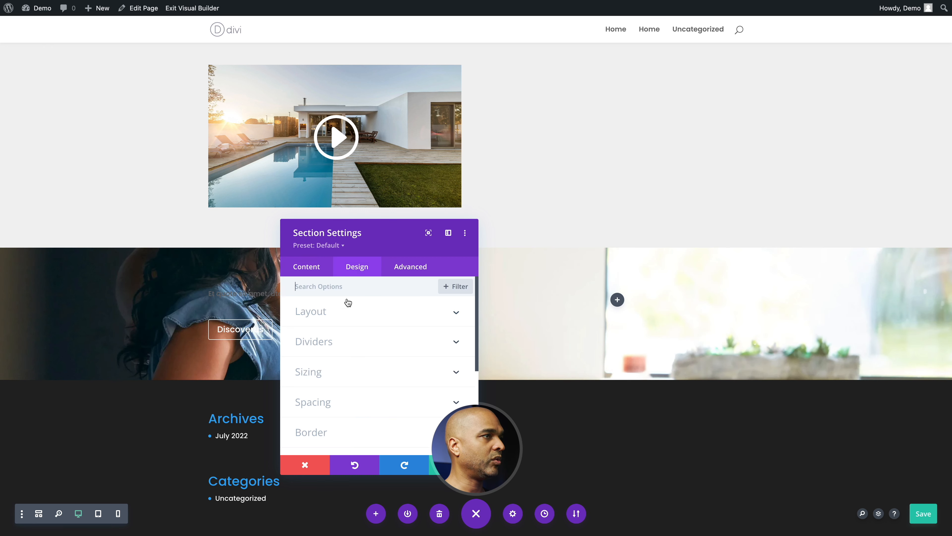
{"action": "left_click", "coordinate": [346, 356]}
{"action": "scroll", "coordinate": [346, 356], "scroll_direction": "down", "scroll_amount": 3}
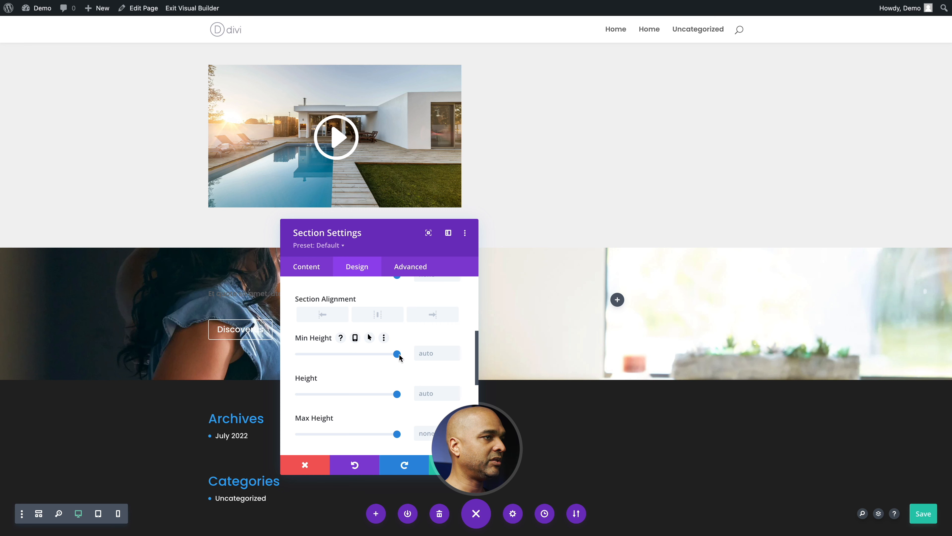
{"action": "left_click", "coordinate": [422, 353]}
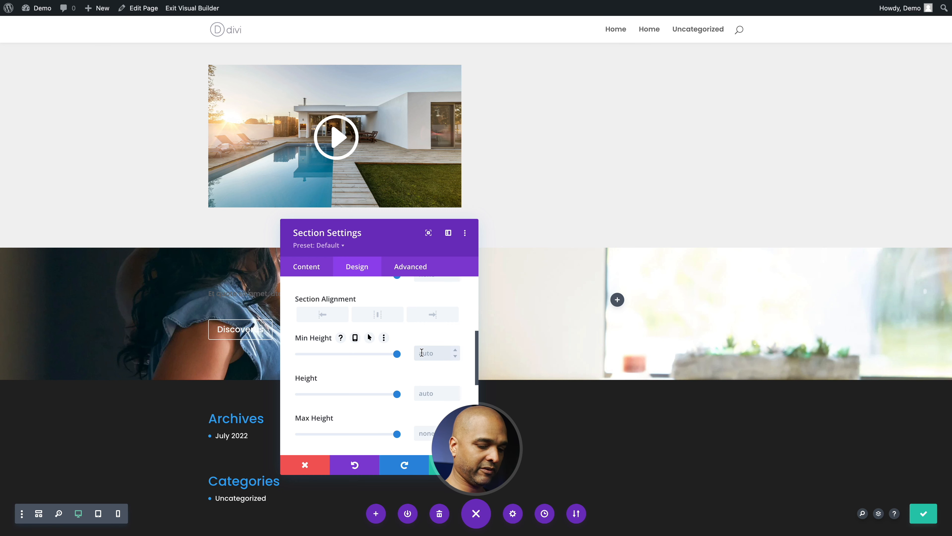
{"action": "type", "text": "60vh"}
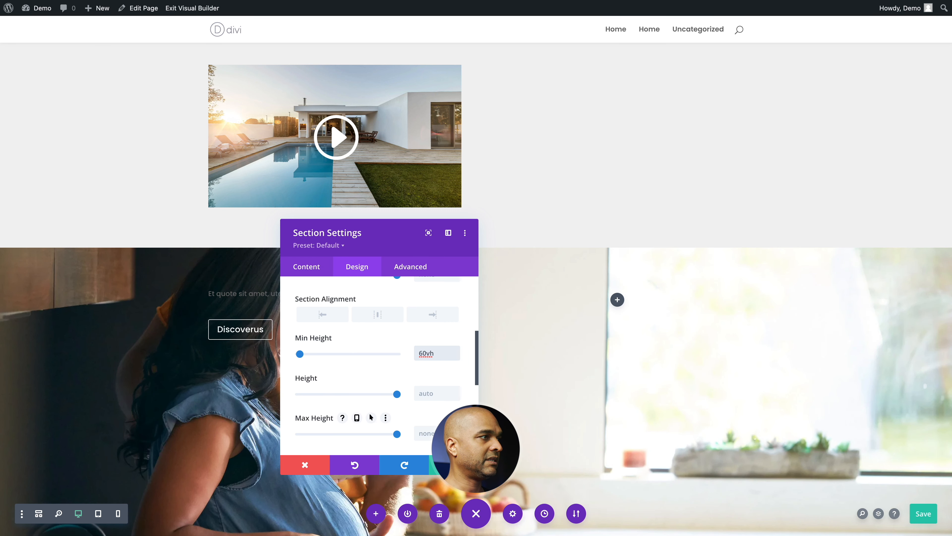
{"action": "left_click", "coordinate": [453, 465]}
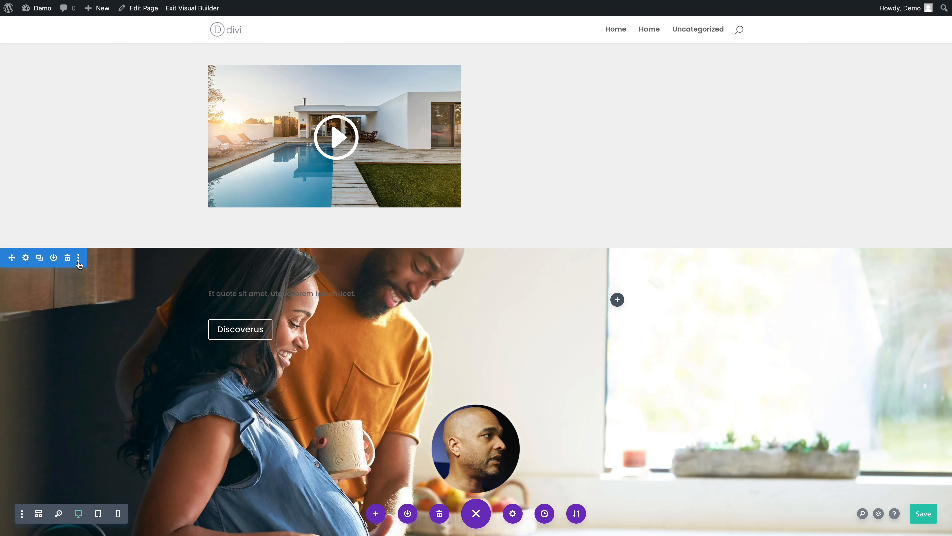
- Set the couple-photo section's top padding to 10% and save its settings
{"action": "left_click", "coordinate": [25, 257]}
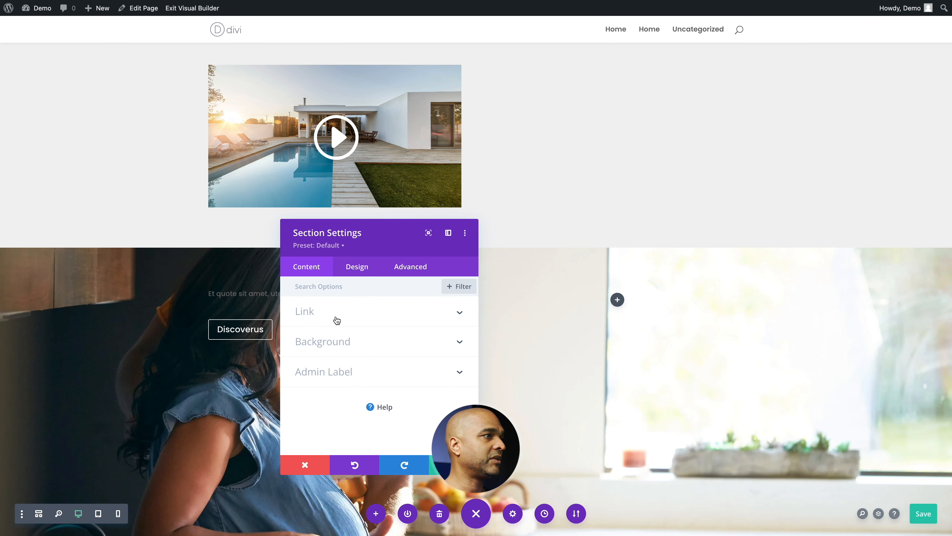
{"action": "left_click", "coordinate": [346, 266]}
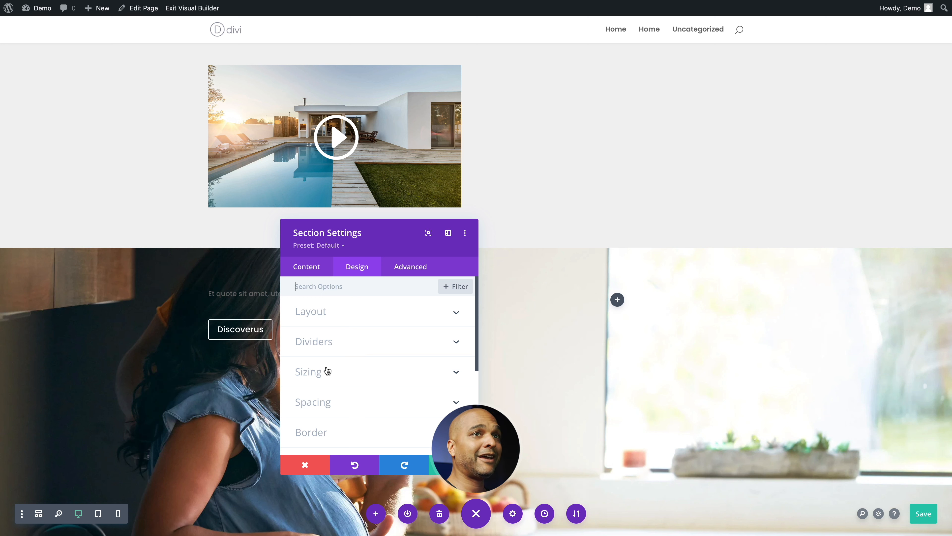
{"action": "left_click", "coordinate": [326, 353]}
{"action": "left_click", "coordinate": [311, 332]}
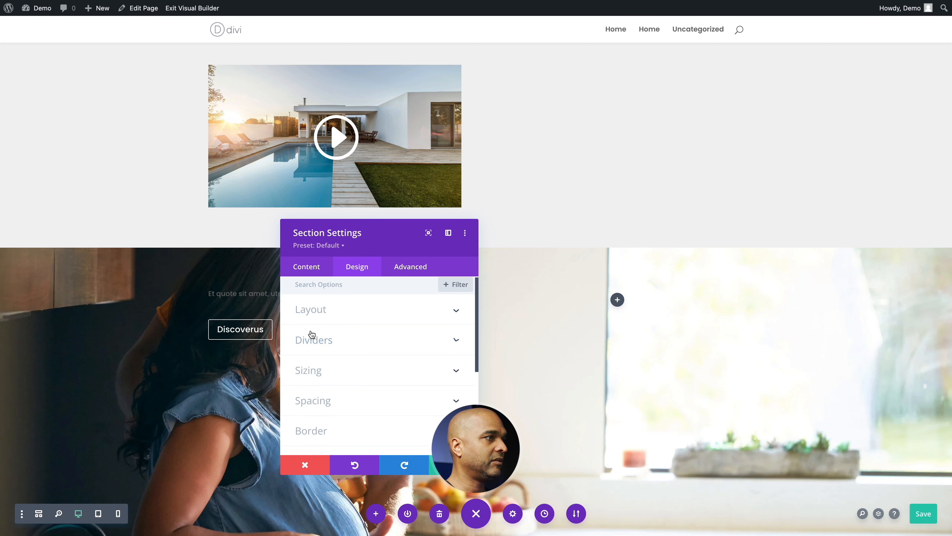
{"action": "left_click", "coordinate": [323, 407]}
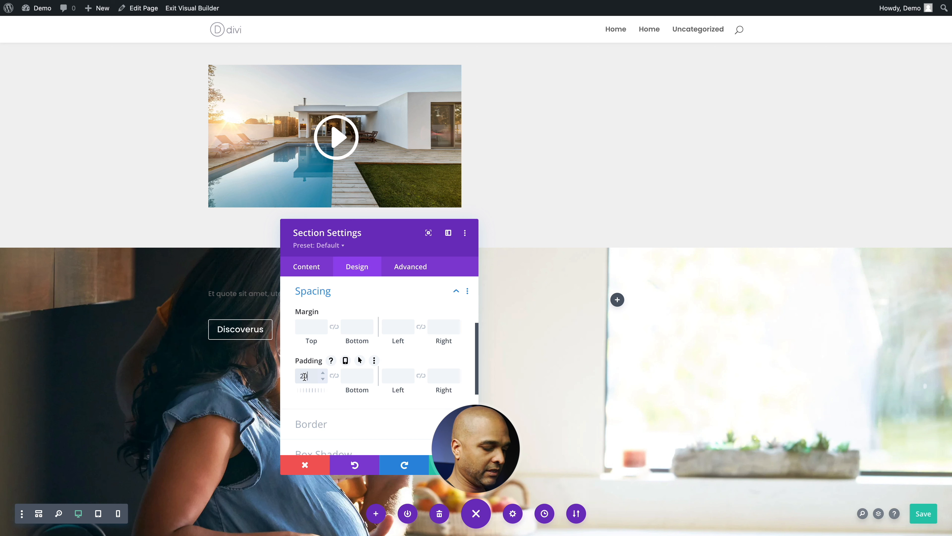
{"action": "key", "text": "Tab"}
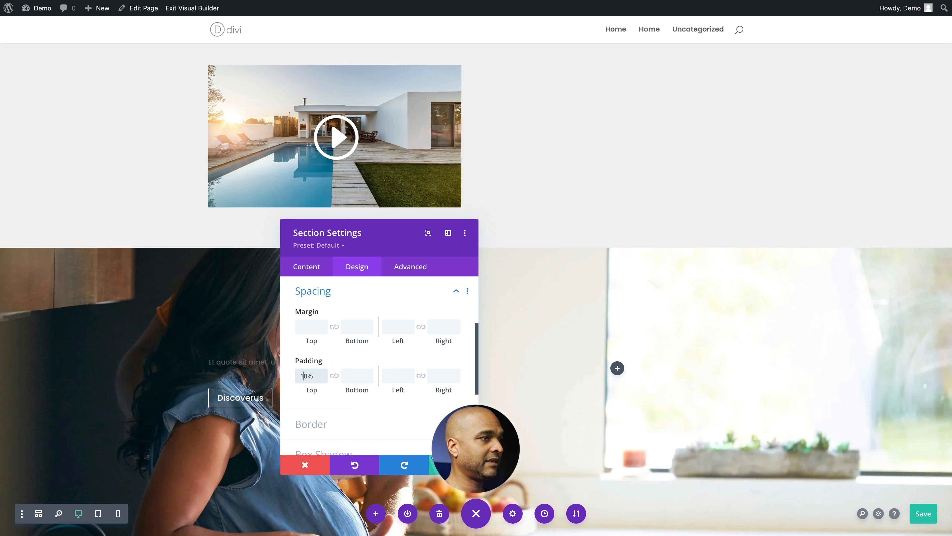
{"action": "left_click", "coordinate": [453, 464]}
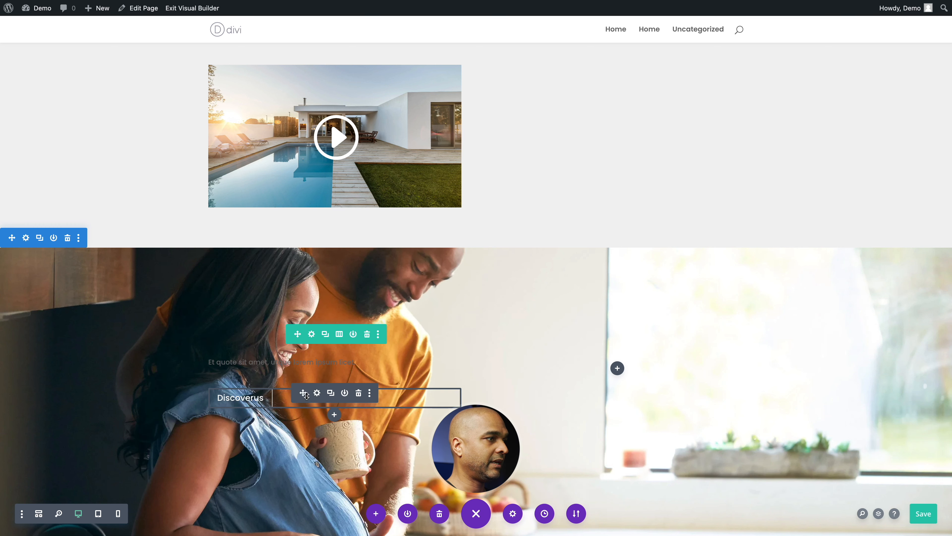
- Move the Discoverus button into the row's second column and give it the green #88a550 background
{"action": "left_click_drag", "start_coordinate": [303, 393], "coordinate": [592, 390]}
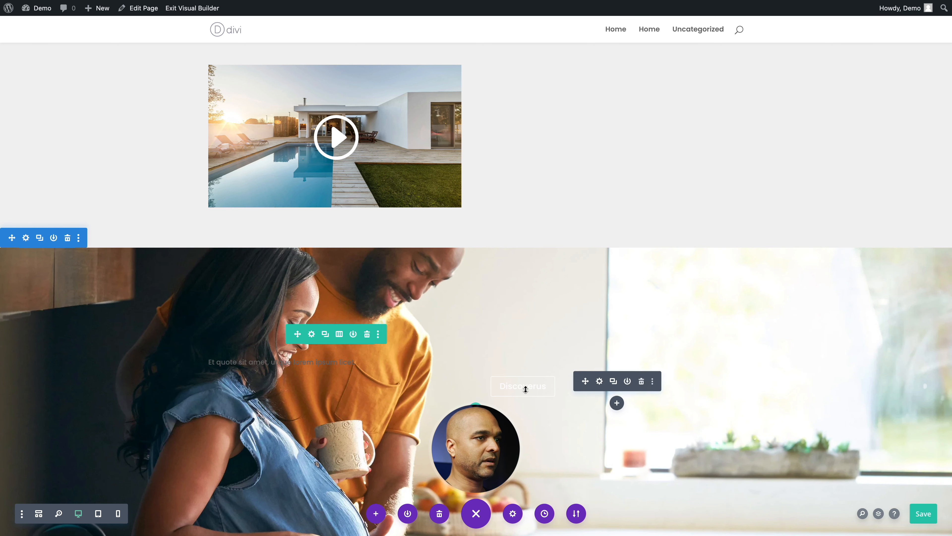
{"action": "left_click", "coordinate": [599, 382]}
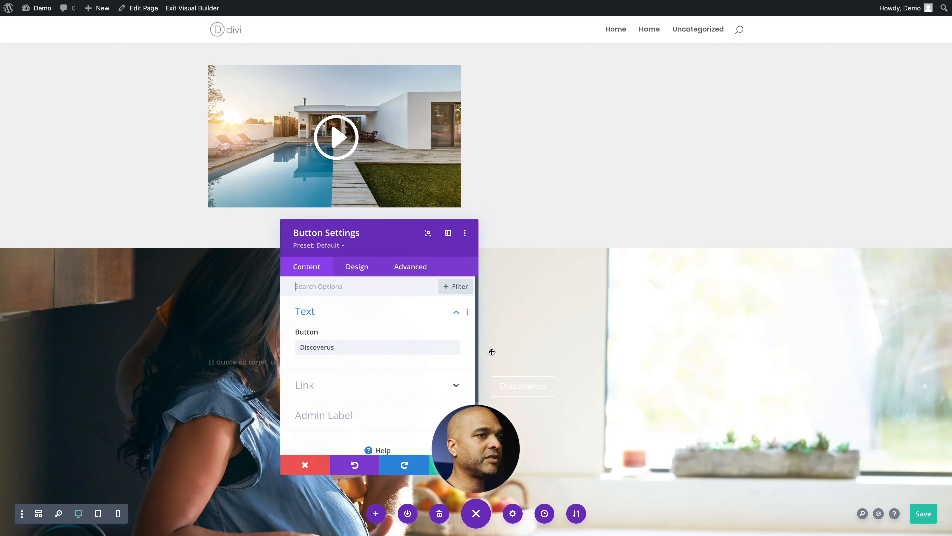
{"action": "left_click", "coordinate": [358, 265]}
{"action": "left_click", "coordinate": [338, 361]}
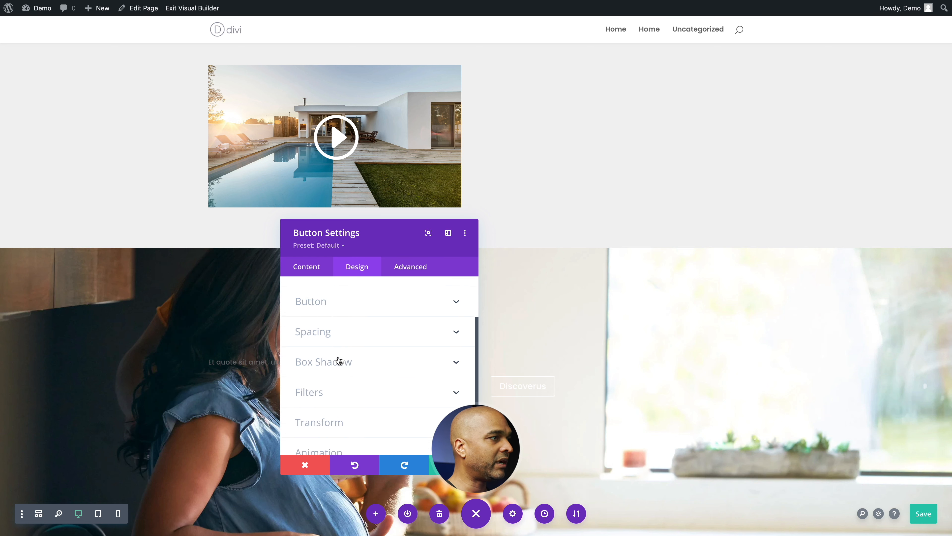
{"action": "scroll", "coordinate": [332, 341], "scroll_direction": "down", "scroll_amount": 5}
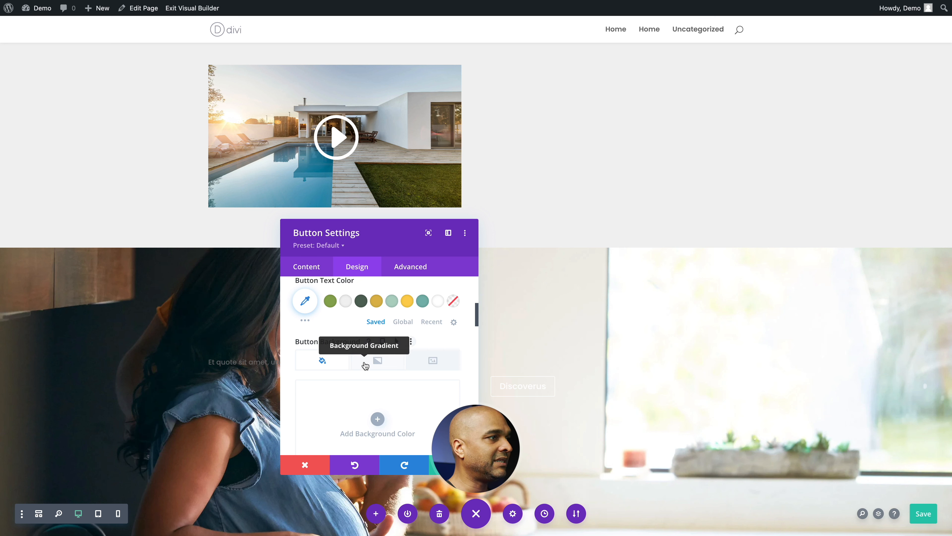
{"action": "scroll", "coordinate": [366, 365], "scroll_direction": "down", "scroll_amount": 2}
{"action": "scroll", "coordinate": [360, 406], "scroll_direction": "down", "scroll_amount": 1}
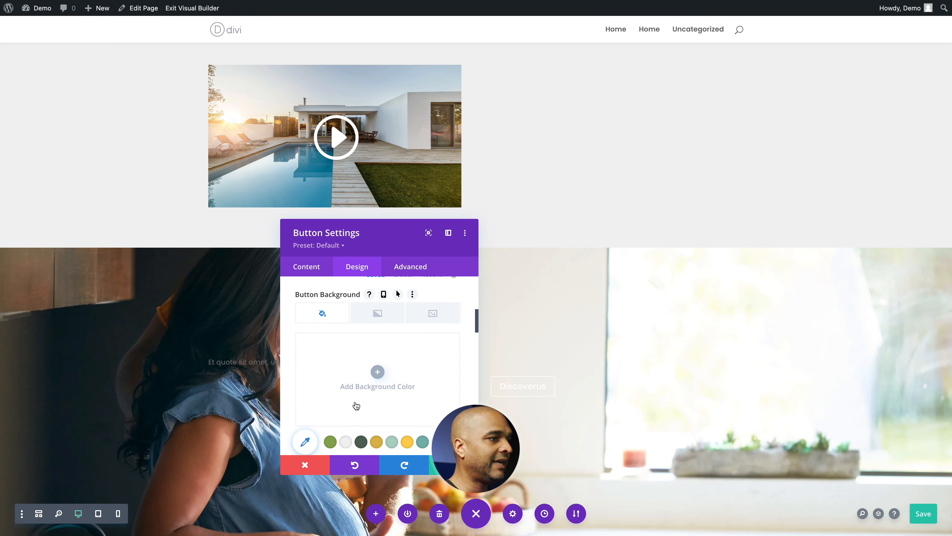
{"action": "left_click", "coordinate": [331, 428]}
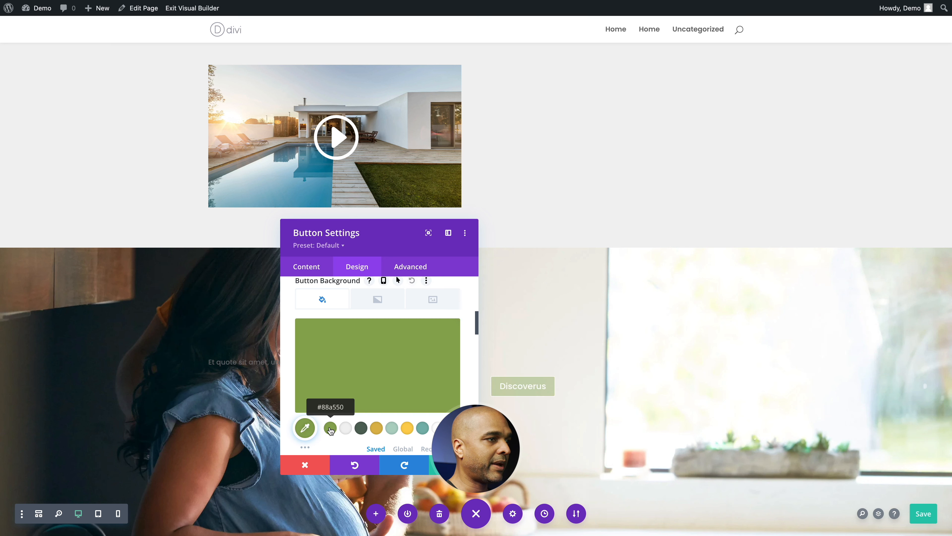
- Set the Discoverus button's border color to the saved green #88a550
{"action": "scroll", "coordinate": [342, 367], "scroll_direction": "down", "scroll_amount": 6}
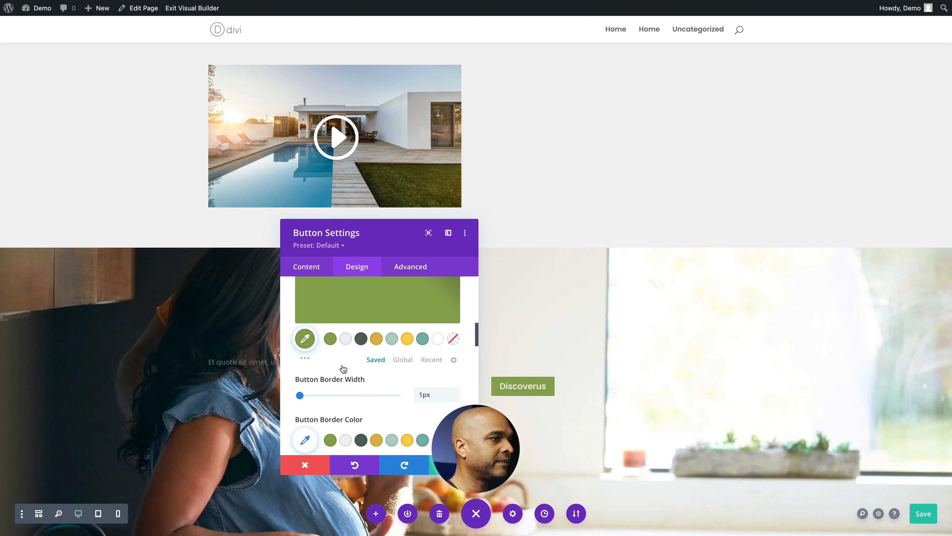
{"action": "scroll", "coordinate": [342, 367], "scroll_direction": "down", "scroll_amount": 2}
{"action": "left_click", "coordinate": [330, 372]}
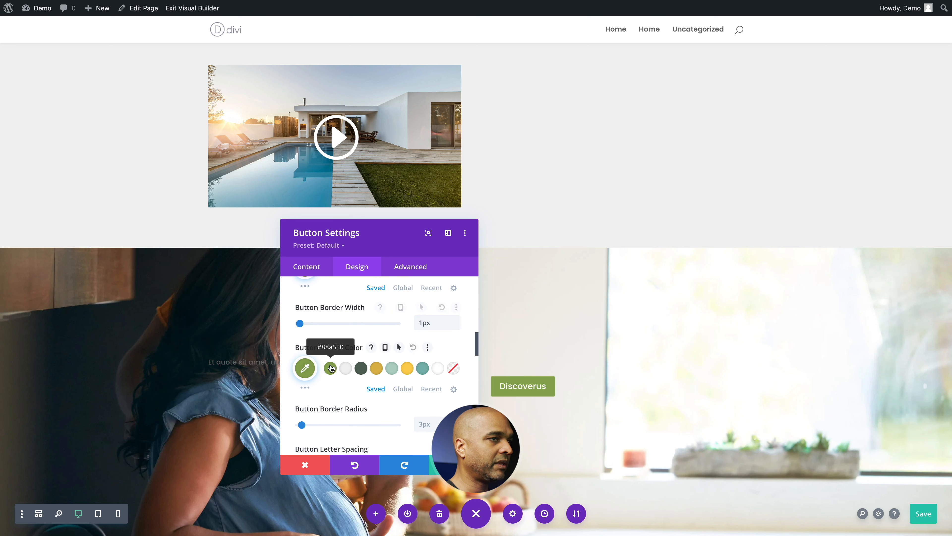
- Set the Discoverus button's padding to 10px top and bottom and 40px left and right, and save it
{"action": "scroll", "coordinate": [343, 332], "scroll_direction": "up", "scroll_amount": 10}
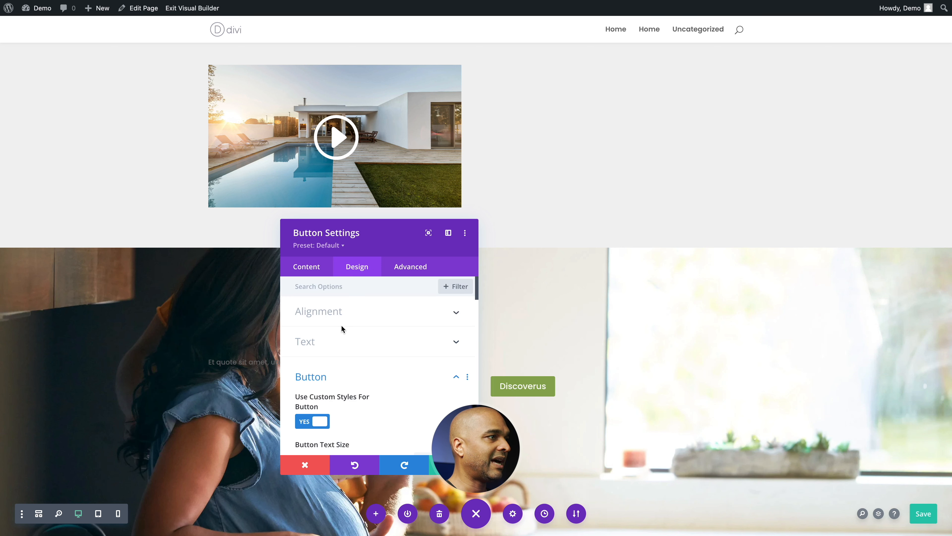
{"action": "left_click", "coordinate": [305, 379]}
{"action": "scroll", "coordinate": [304, 379], "scroll_direction": "down", "scroll_amount": 2}
{"action": "left_click", "coordinate": [305, 373]}
{"action": "left_click", "coordinate": [398, 376]}
{"action": "type", "text": "40px"}
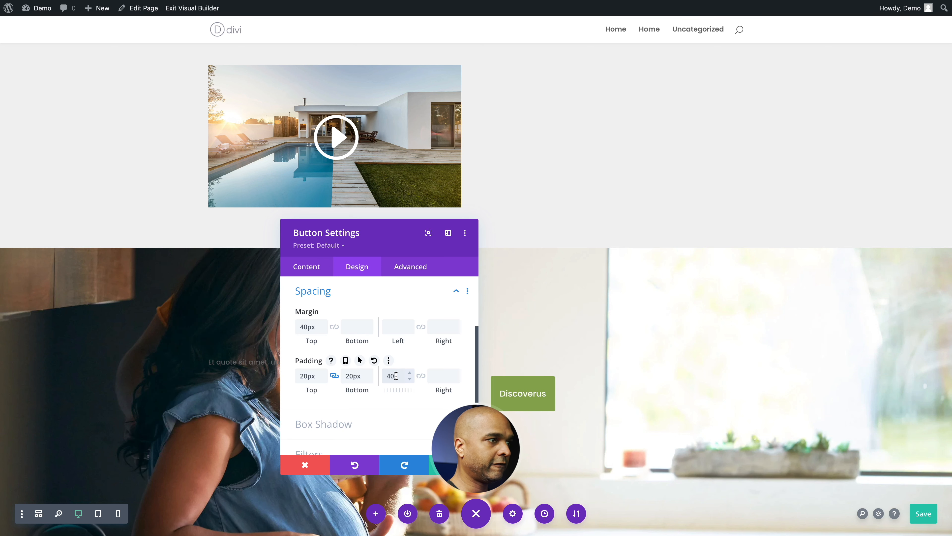
{"action": "left_click", "coordinate": [421, 375]}
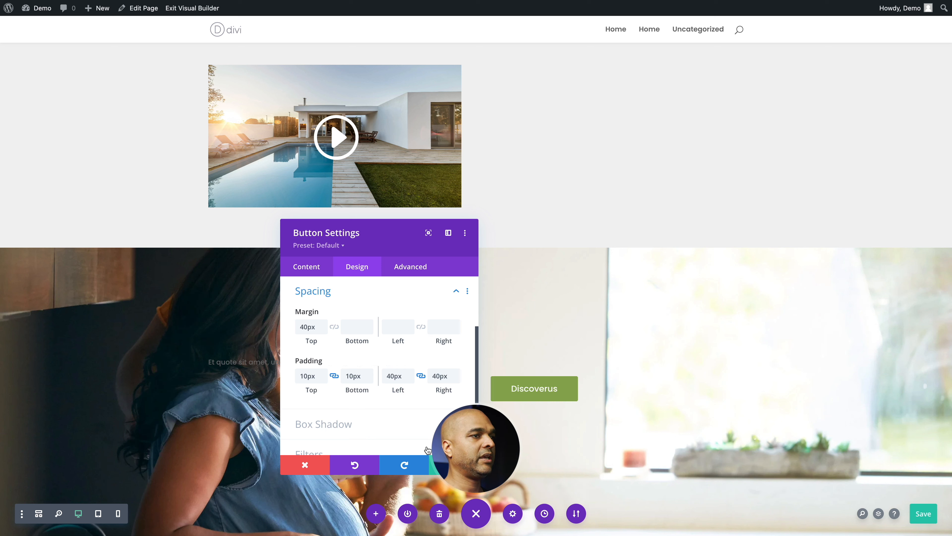
{"action": "key", "text": "Return"}
- Make the "Et quote sit amet" text white at 35px and adjust its line height
{"action": "left_click", "coordinate": [318, 362]}
{"action": "left_click", "coordinate": [342, 269]}
{"action": "left_click", "coordinate": [323, 318]}
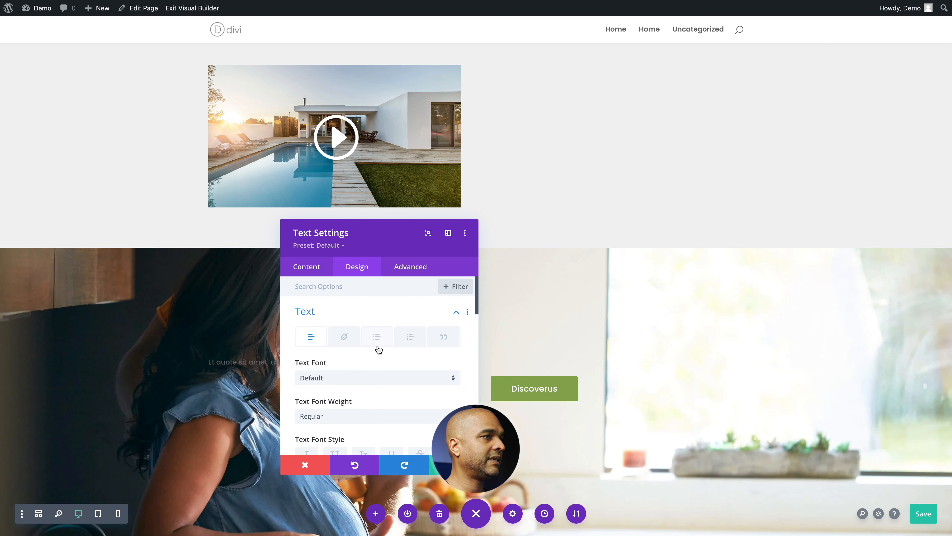
{"action": "scroll", "coordinate": [378, 356], "scroll_direction": "down", "scroll_amount": 5}
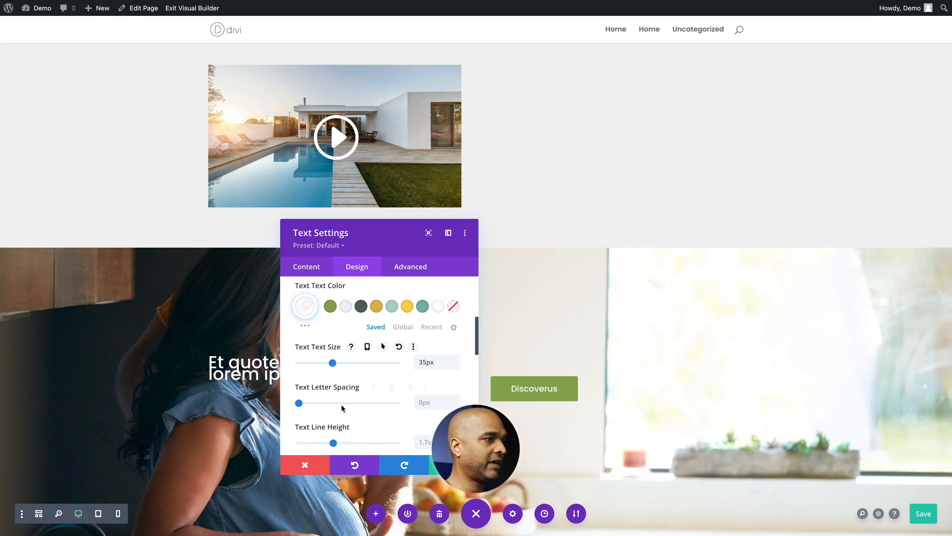
{"action": "scroll", "coordinate": [427, 397], "scroll_direction": "down", "scroll_amount": 1}
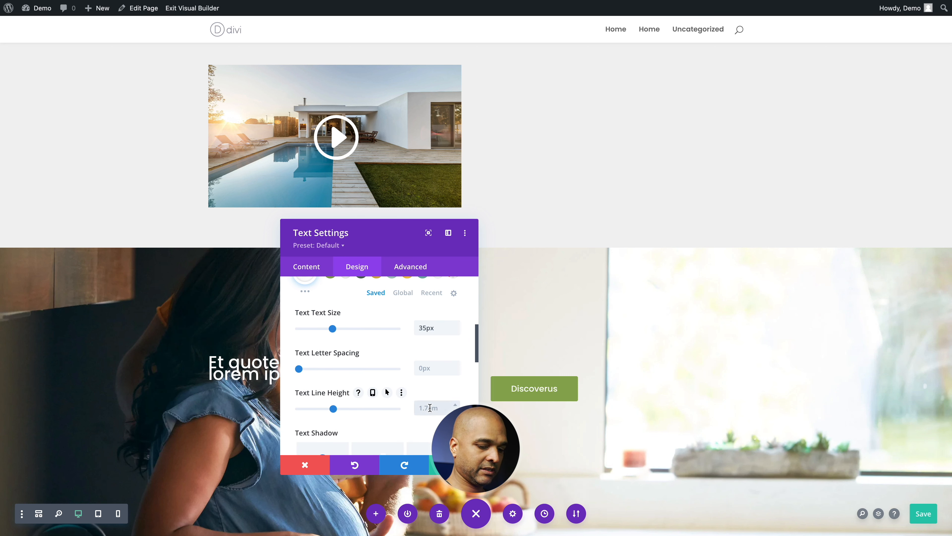
{"action": "type", "text": "emem"}
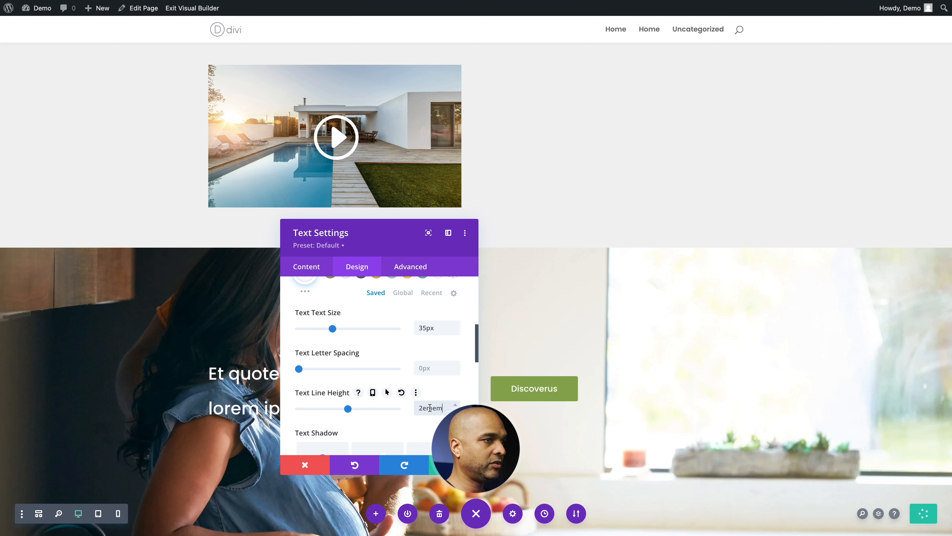
{"action": "scroll", "coordinate": [430, 408], "scroll_direction": "down", "scroll_amount": 5}
{"action": "scroll", "coordinate": [337, 340], "scroll_direction": "up", "scroll_amount": 4}
{"action": "scroll", "coordinate": [378, 339], "scroll_direction": "down", "scroll_amount": 2}
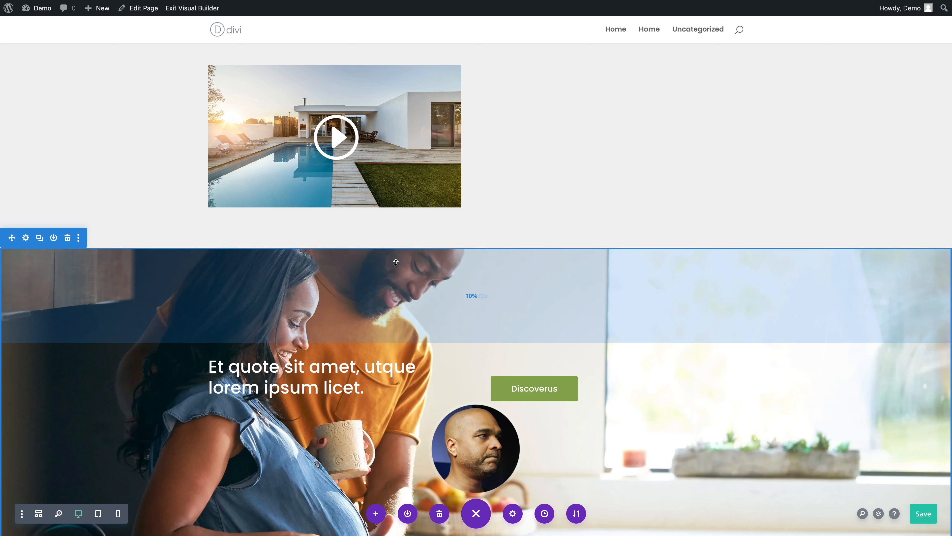
- Examine the closing photo section's Design option groups and its Background settings, and leave the section settings
{"action": "left_click", "coordinate": [25, 239]}
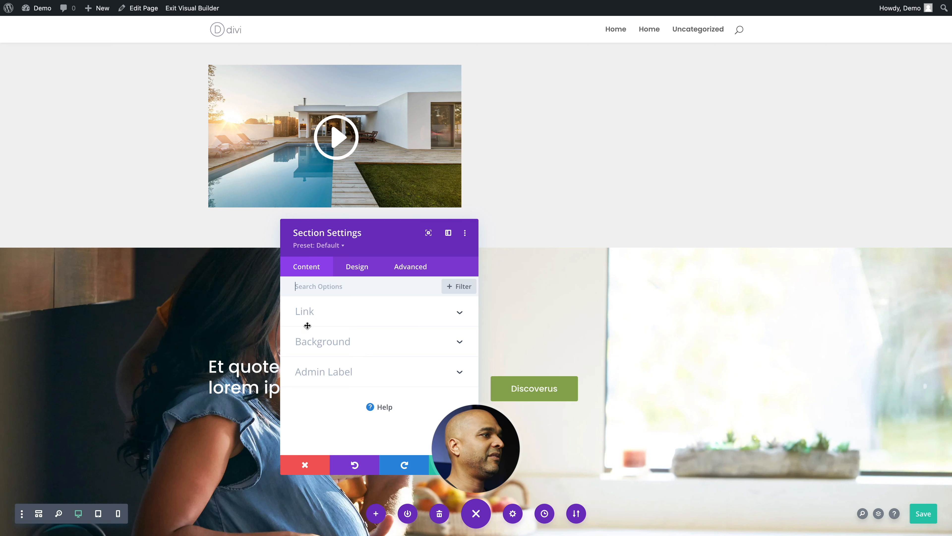
{"action": "left_click", "coordinate": [344, 271]}
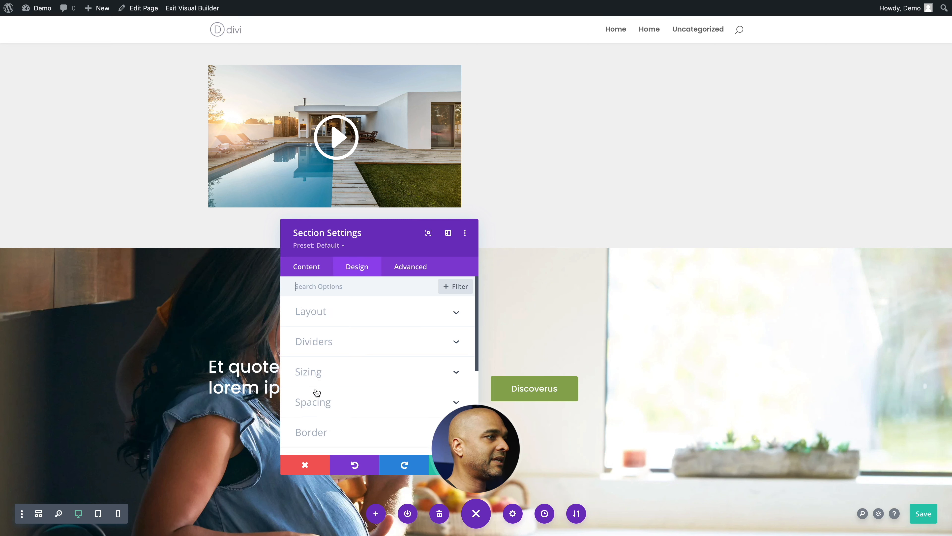
{"action": "left_click", "coordinate": [308, 267]}
{"action": "left_click", "coordinate": [352, 267]}
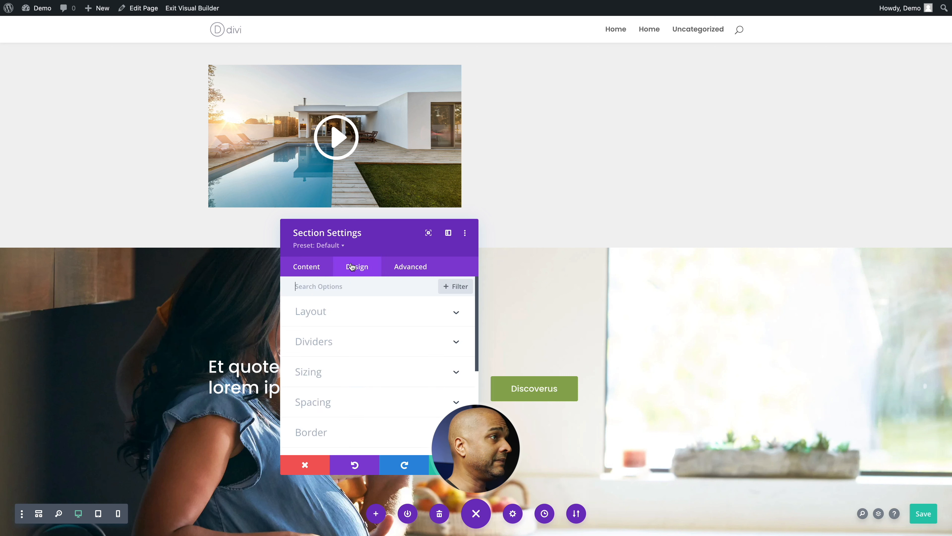
{"action": "scroll", "coordinate": [352, 343], "scroll_direction": "down", "scroll_amount": 5}
{"action": "scroll", "coordinate": [352, 344], "scroll_direction": "up", "scroll_amount": 3}
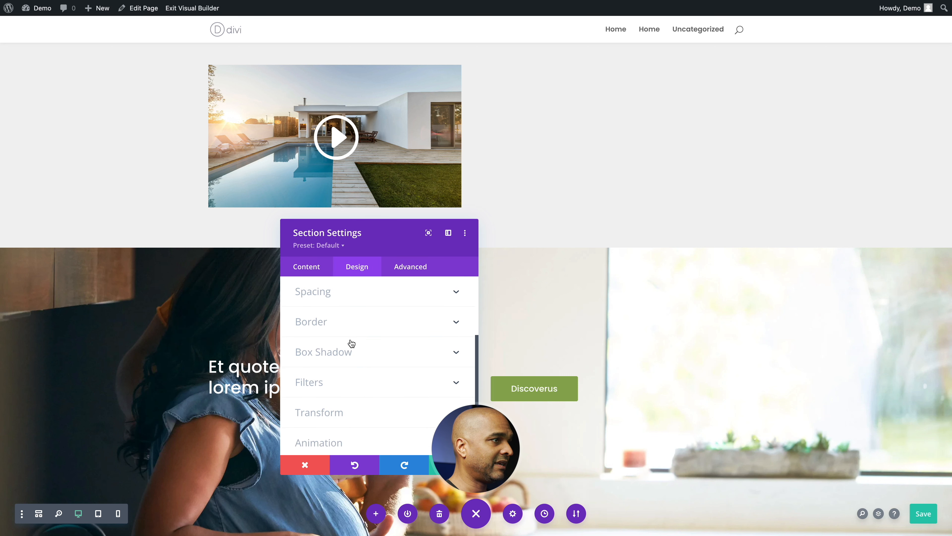
{"action": "scroll", "coordinate": [351, 344], "scroll_direction": "up", "scroll_amount": 2}
{"action": "scroll", "coordinate": [349, 345], "scroll_direction": "down", "scroll_amount": 5}
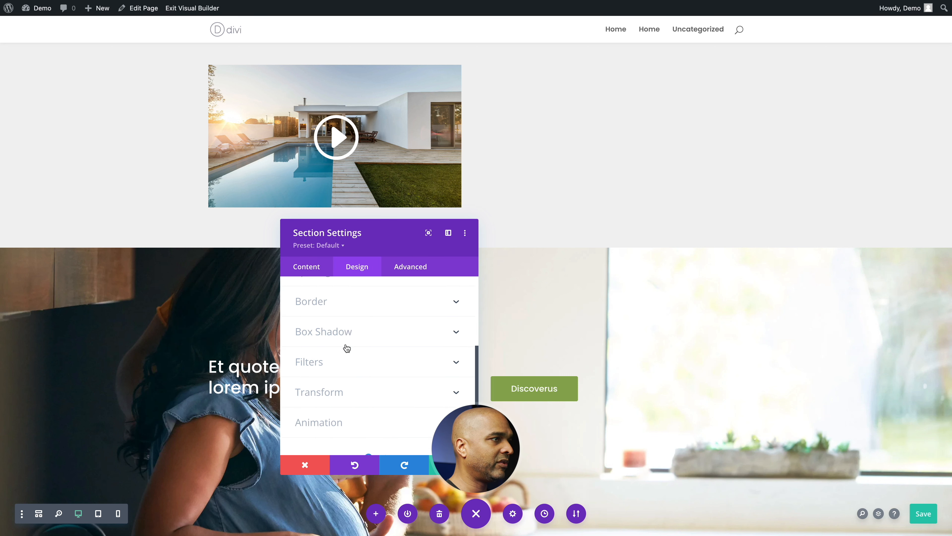
{"action": "scroll", "coordinate": [346, 348], "scroll_direction": "down", "scroll_amount": 1}
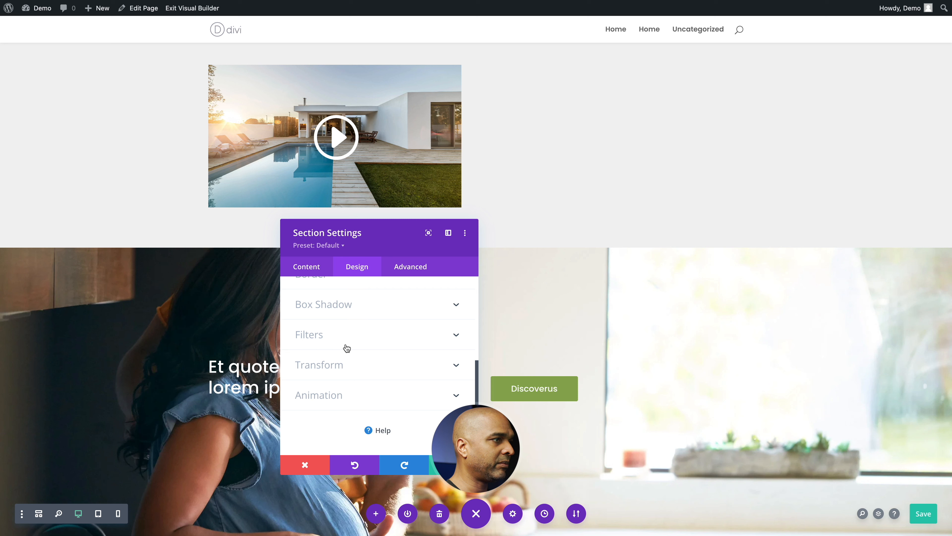
{"action": "left_click", "coordinate": [401, 261]}
{"action": "left_click", "coordinate": [311, 266]}
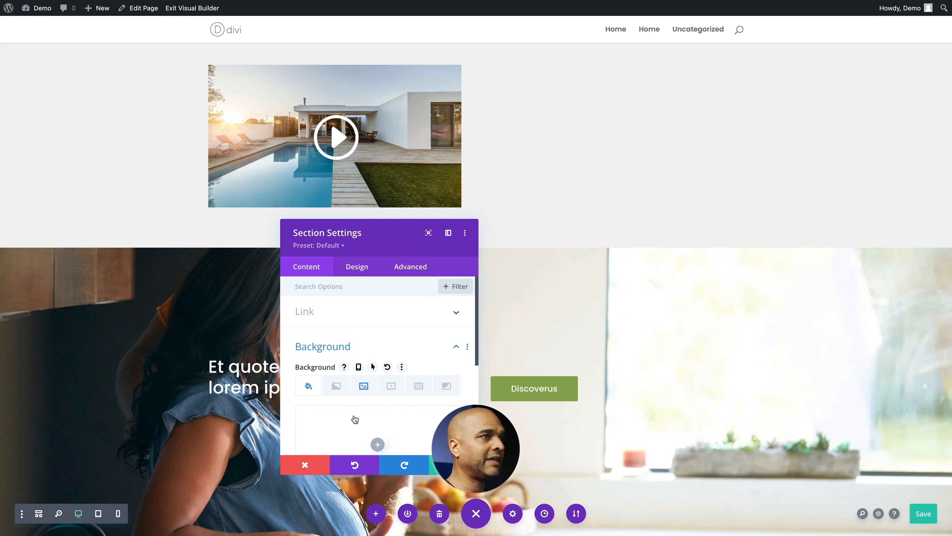
{"action": "scroll", "coordinate": [395, 412], "scroll_direction": "down", "scroll_amount": 4}
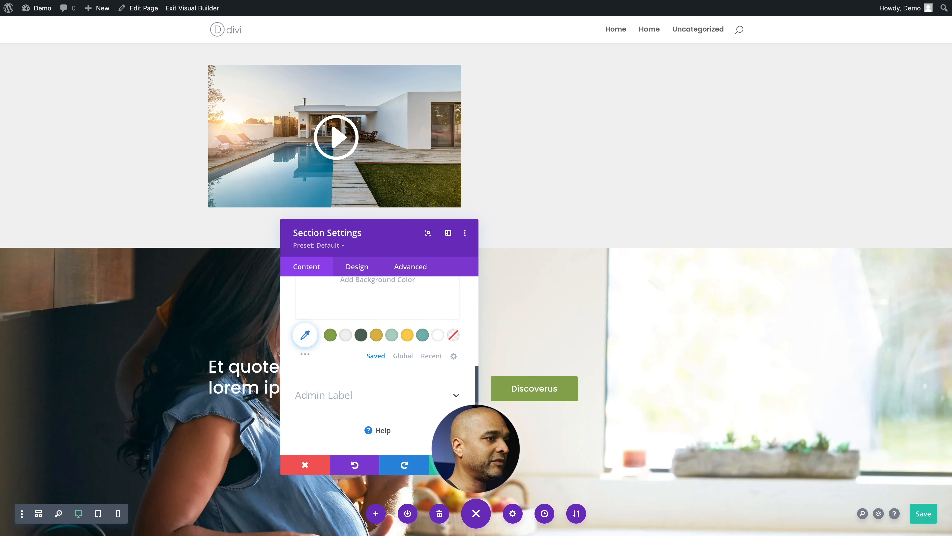
{"action": "key", "text": "Escape"}
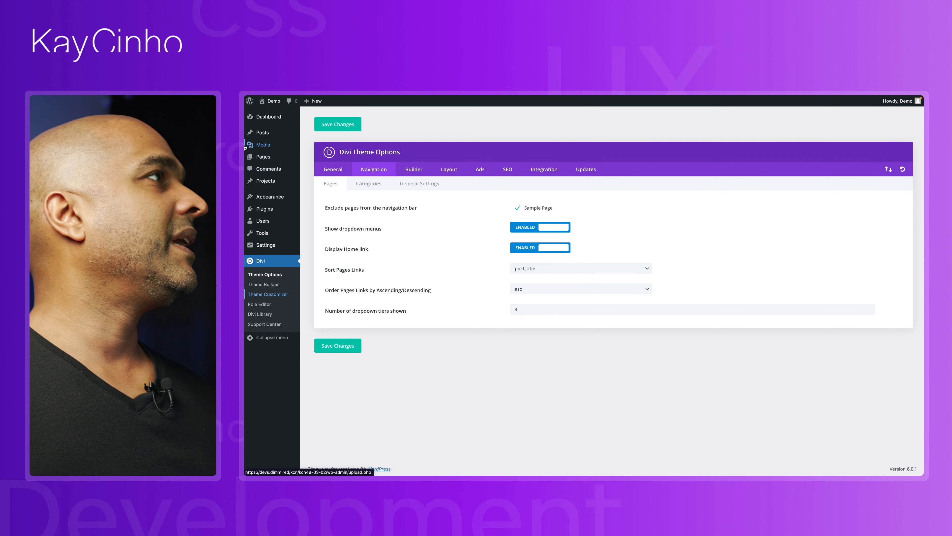
- Start building a global header in Divi's Theme Builder and insert a row with four equal columns
{"action": "left_click", "coordinate": [263, 284]}
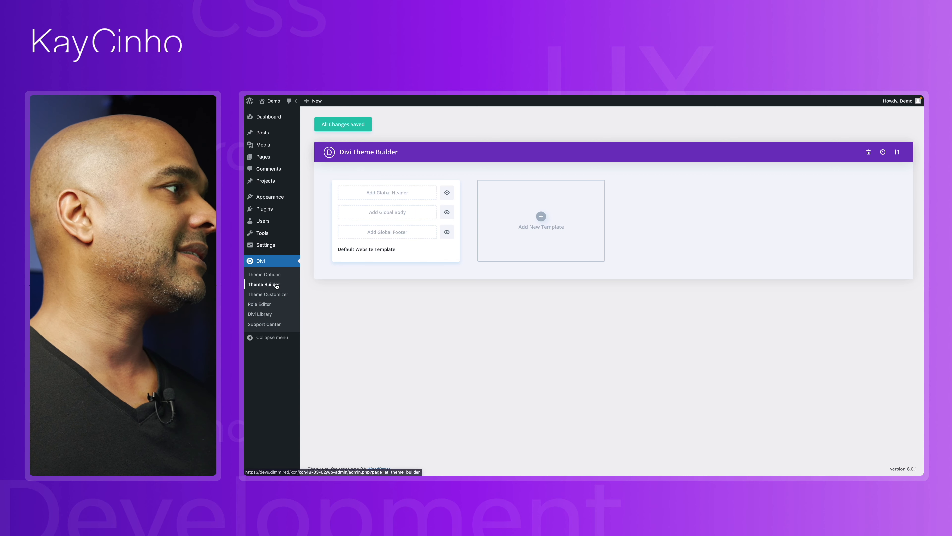
{"action": "left_click", "coordinate": [376, 195]}
{"action": "left_click", "coordinate": [377, 197]}
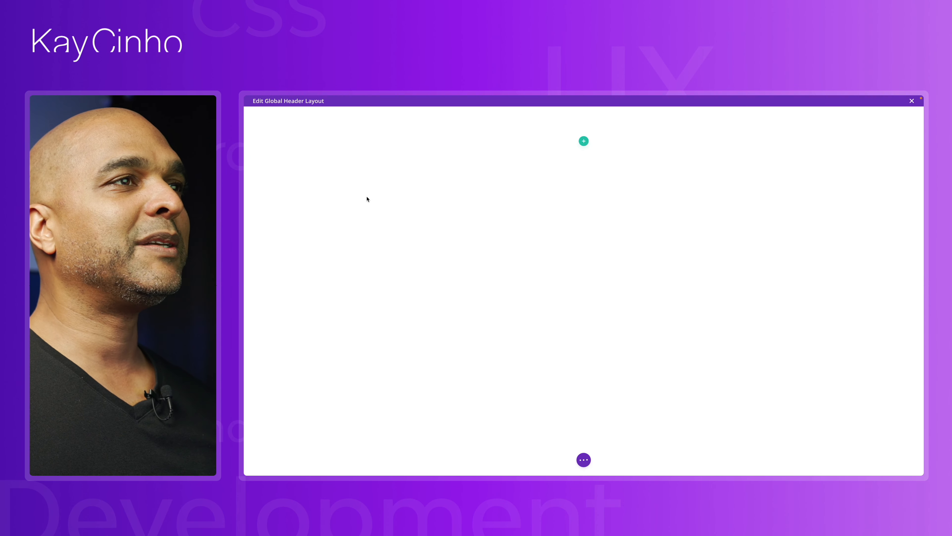
{"action": "left_click", "coordinate": [584, 140]}
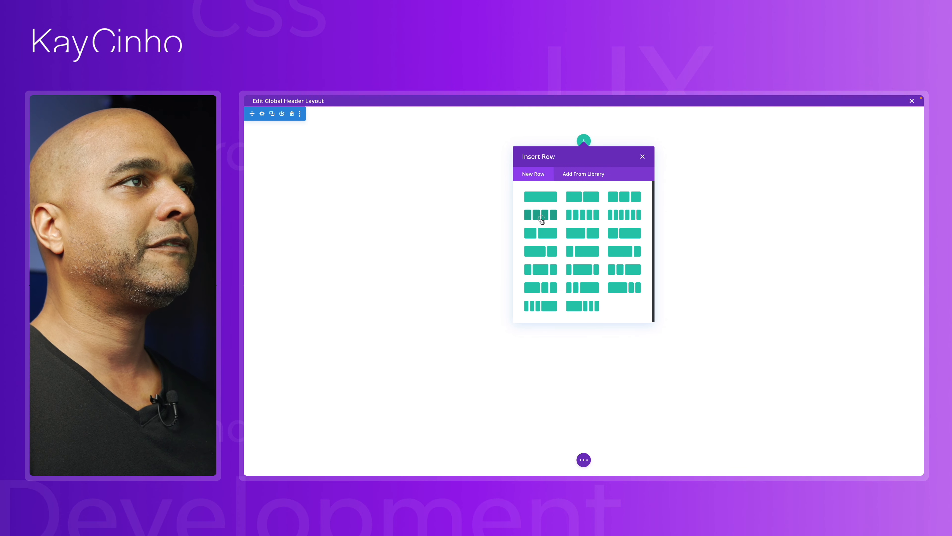
{"action": "left_click", "coordinate": [540, 216]}
- Insert an Image module with the AM Architects logo from the media library in the header row's first column
{"action": "type", "text": "im"}
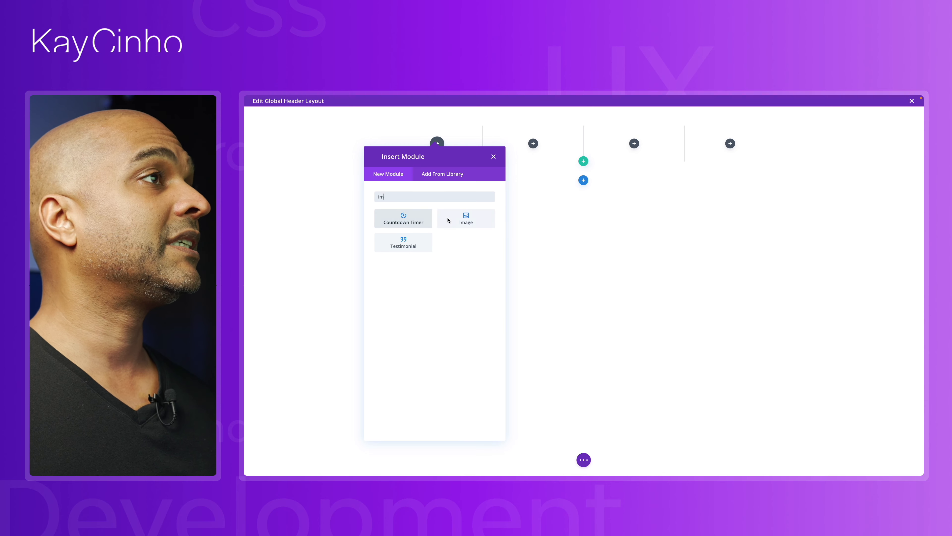
{"action": "left_click", "coordinate": [467, 217]}
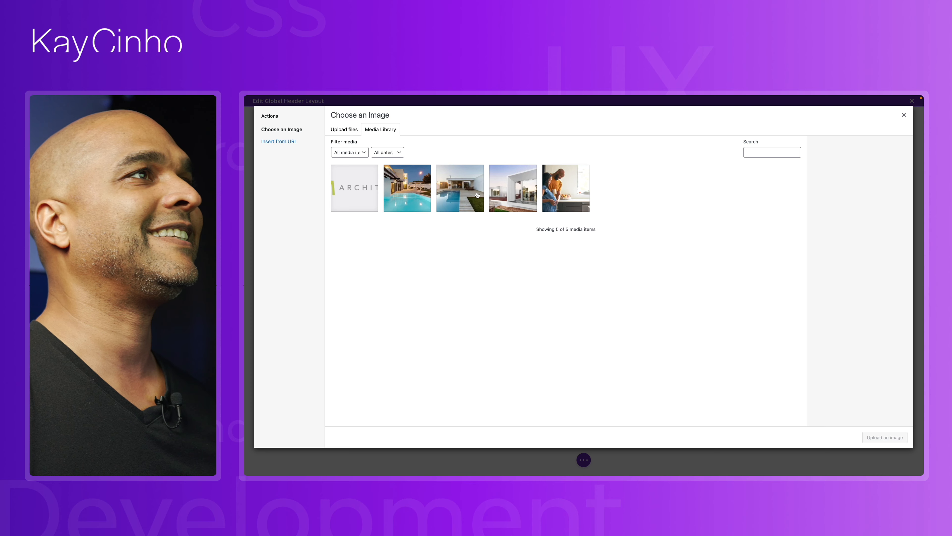
{"action": "left_click", "coordinate": [354, 188]}
{"action": "left_click", "coordinate": [885, 437]}
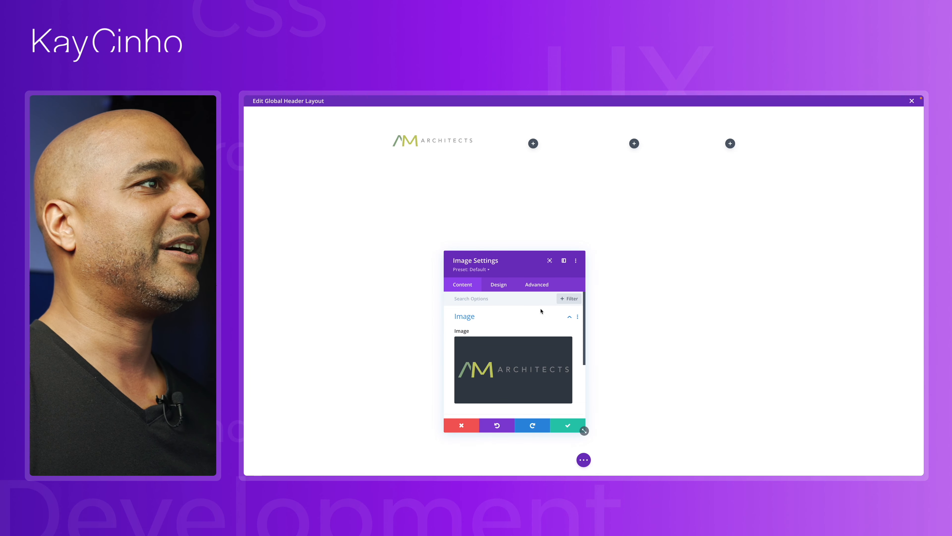
{"action": "left_click", "coordinate": [568, 425]}
- Save the global header layout
{"action": "left_click", "coordinate": [584, 460]}
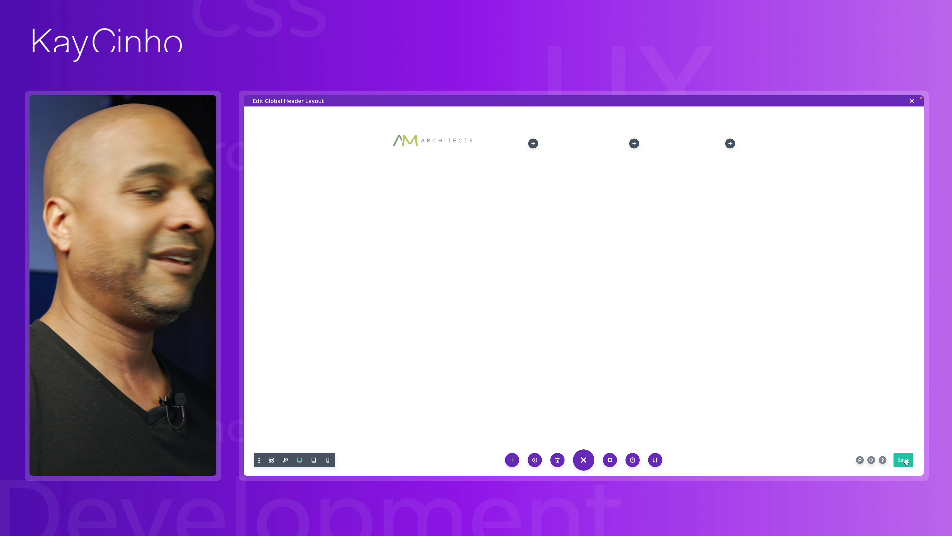